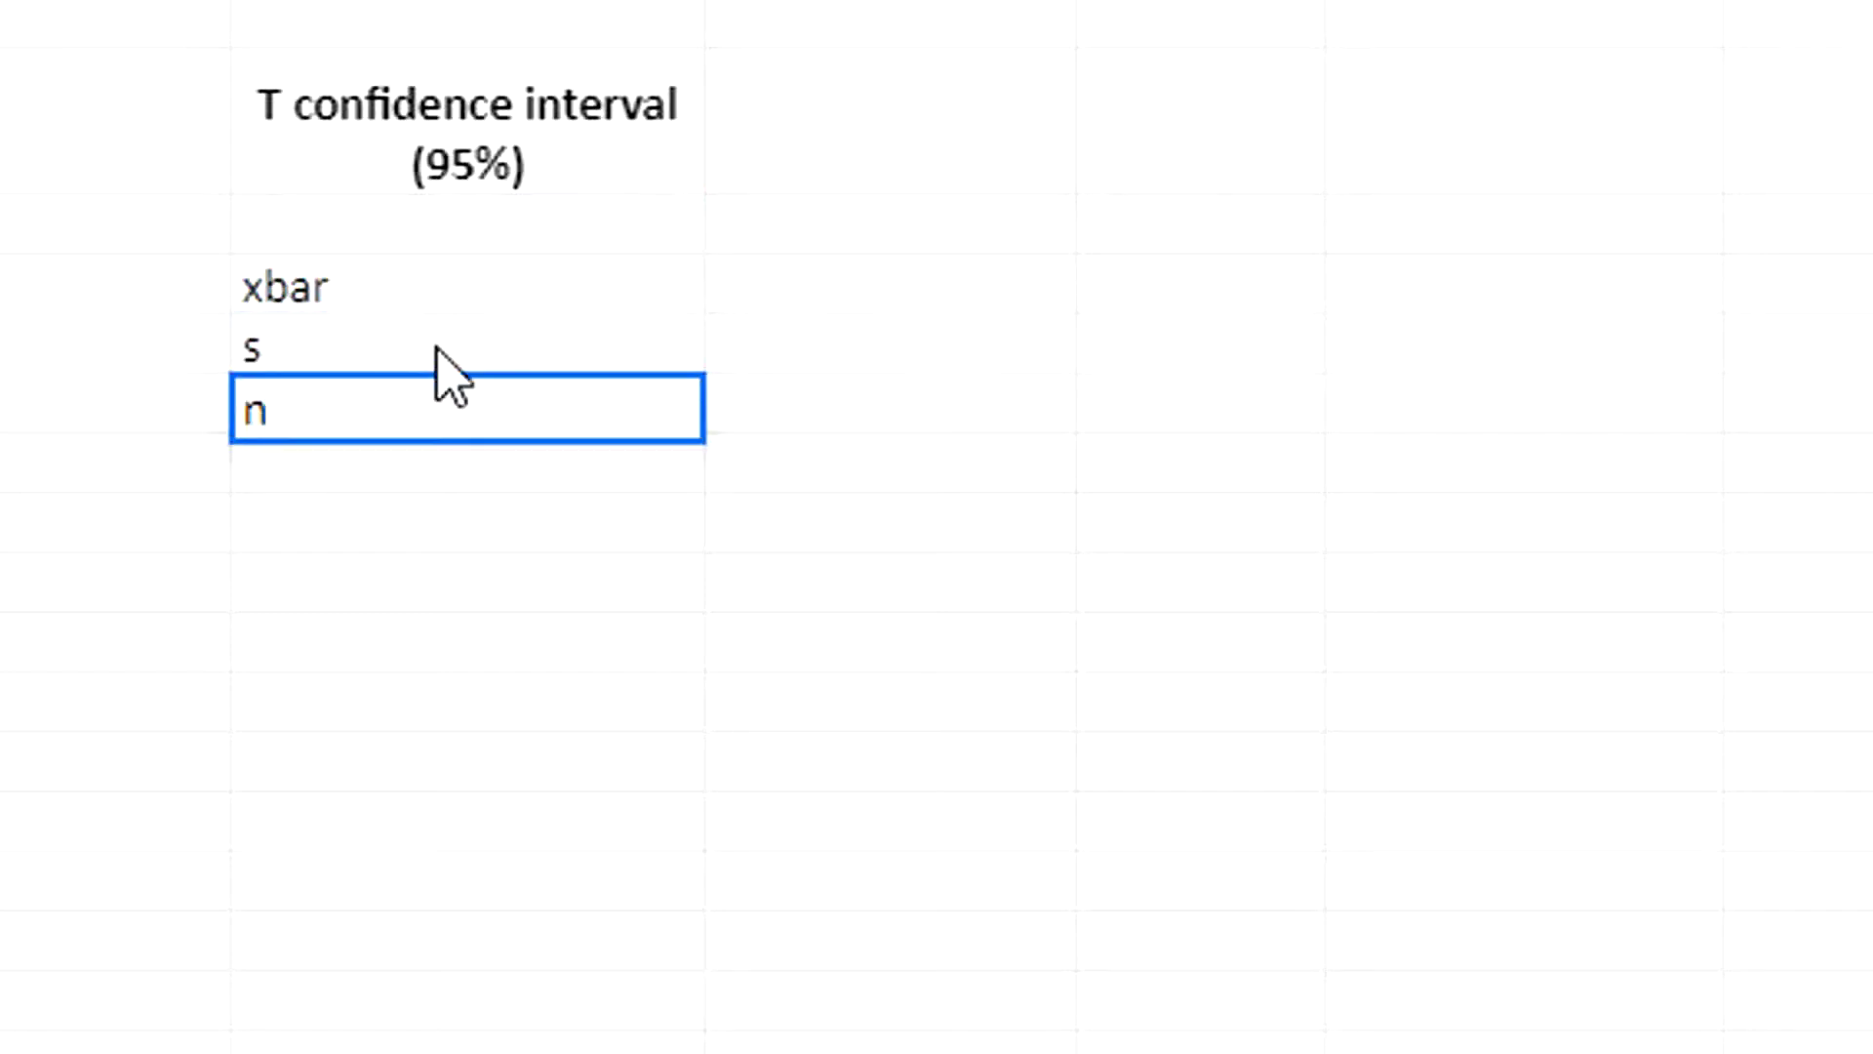
# Type the labels s, n, s, ME, Lower Bound and Upper Bound down the column, leaving a blank row after ME
pyautogui.press('Return')
pyautogui.press('Return')
pyautogui.write('s')
pyautogui.press('Return')
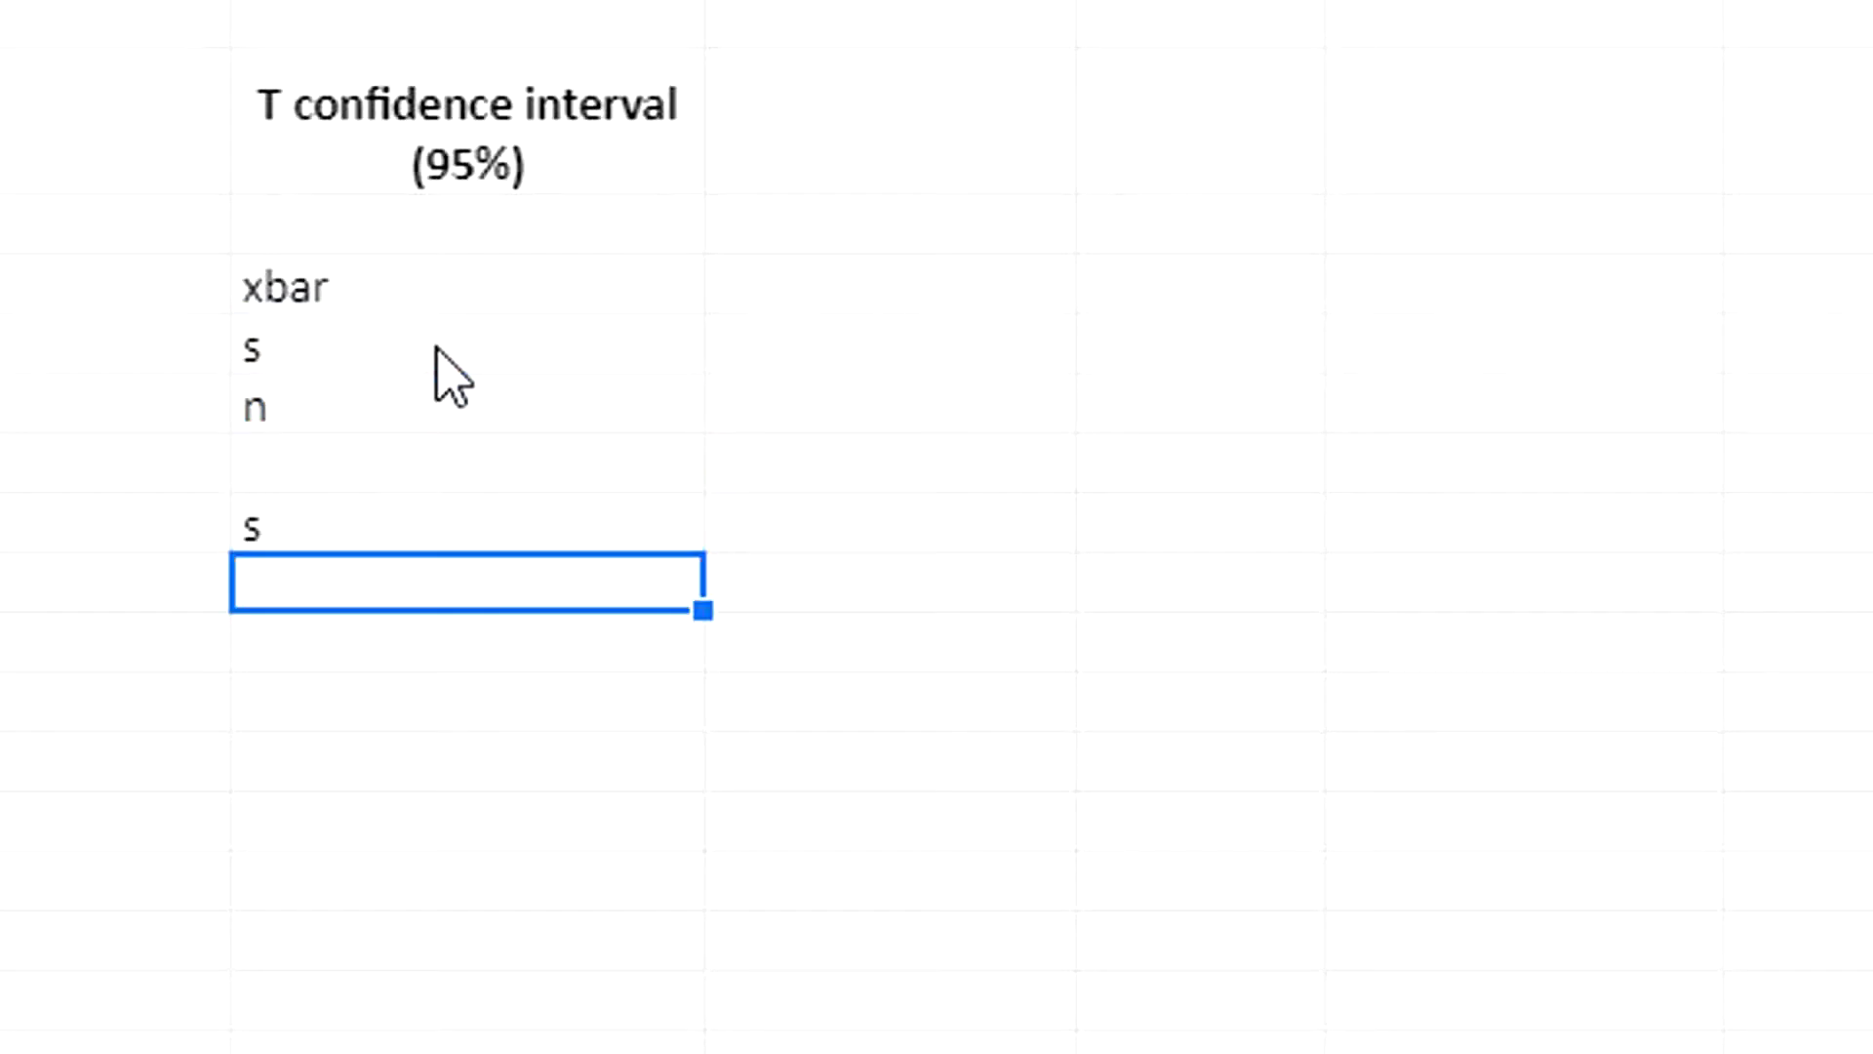
pyautogui.write('ME')
pyautogui.press('Return')
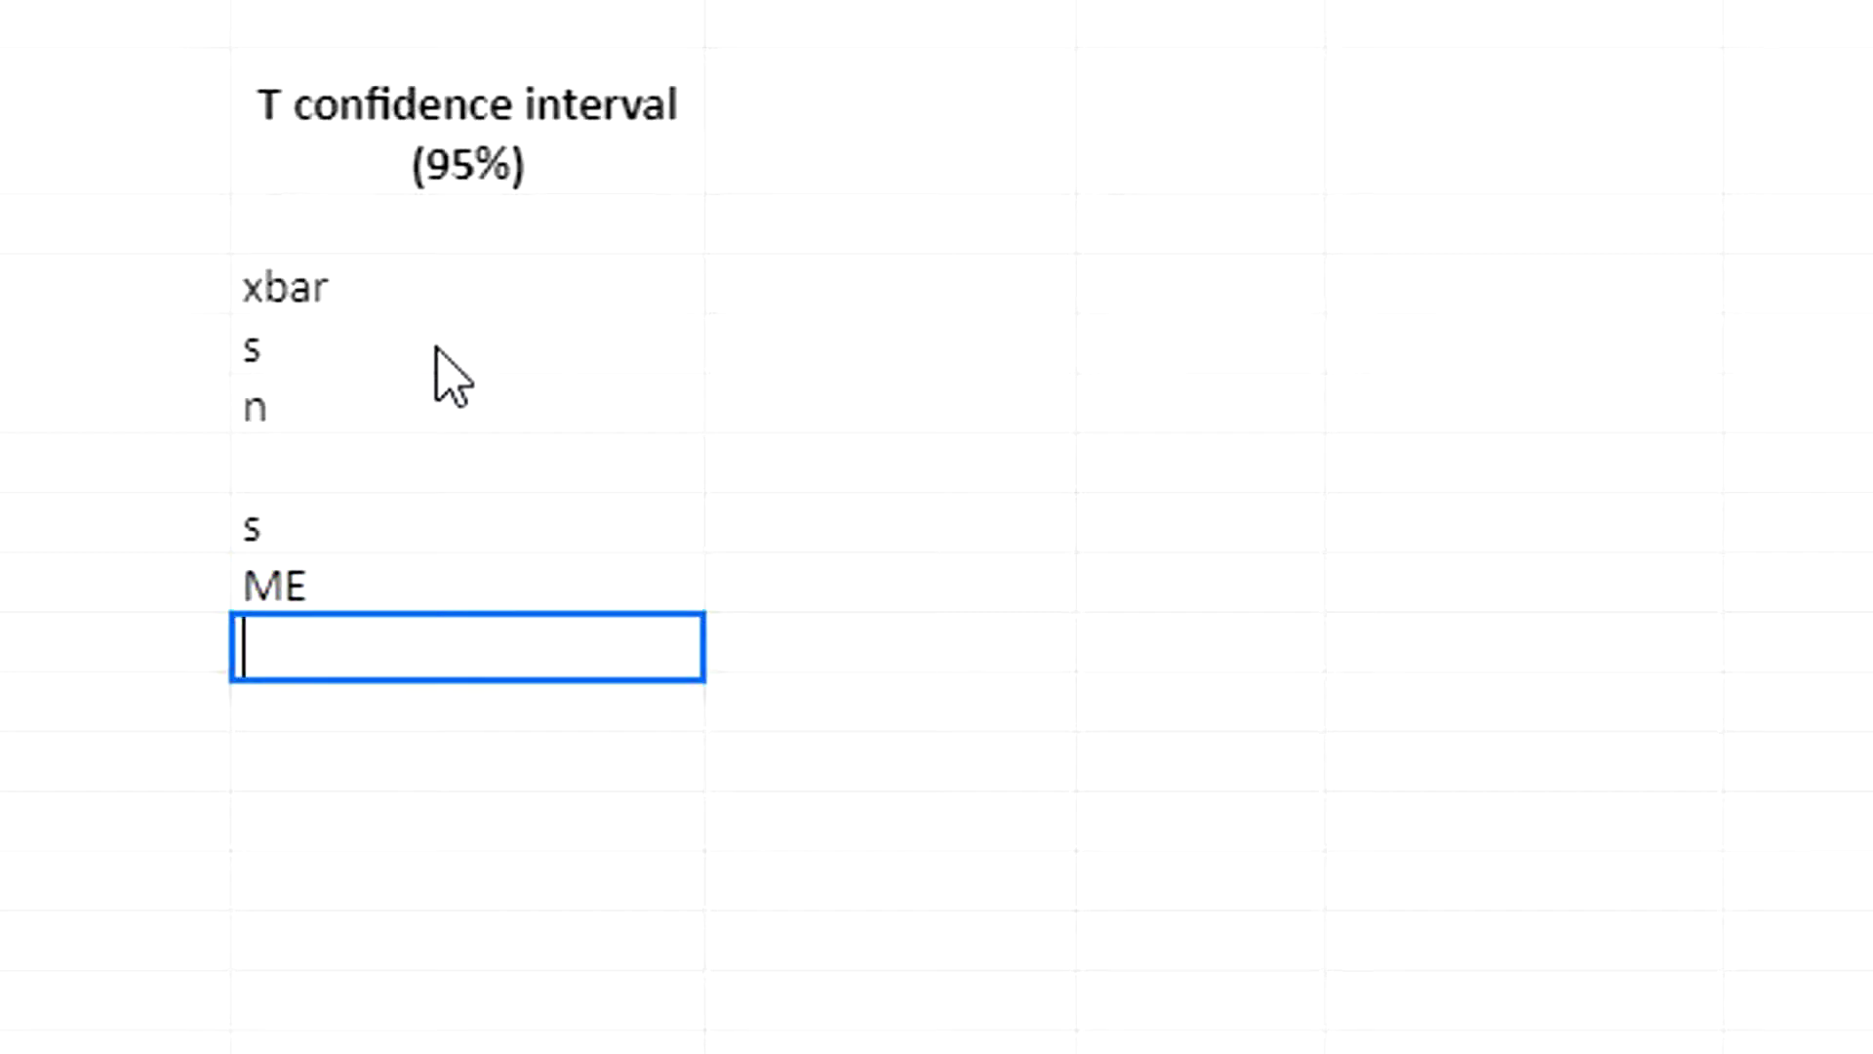
pyautogui.press('Return')
pyautogui.write('LB')
pyautogui.press('BackSpace')
pyautogui.write('ower Bound')
pyautogui.press('Return')
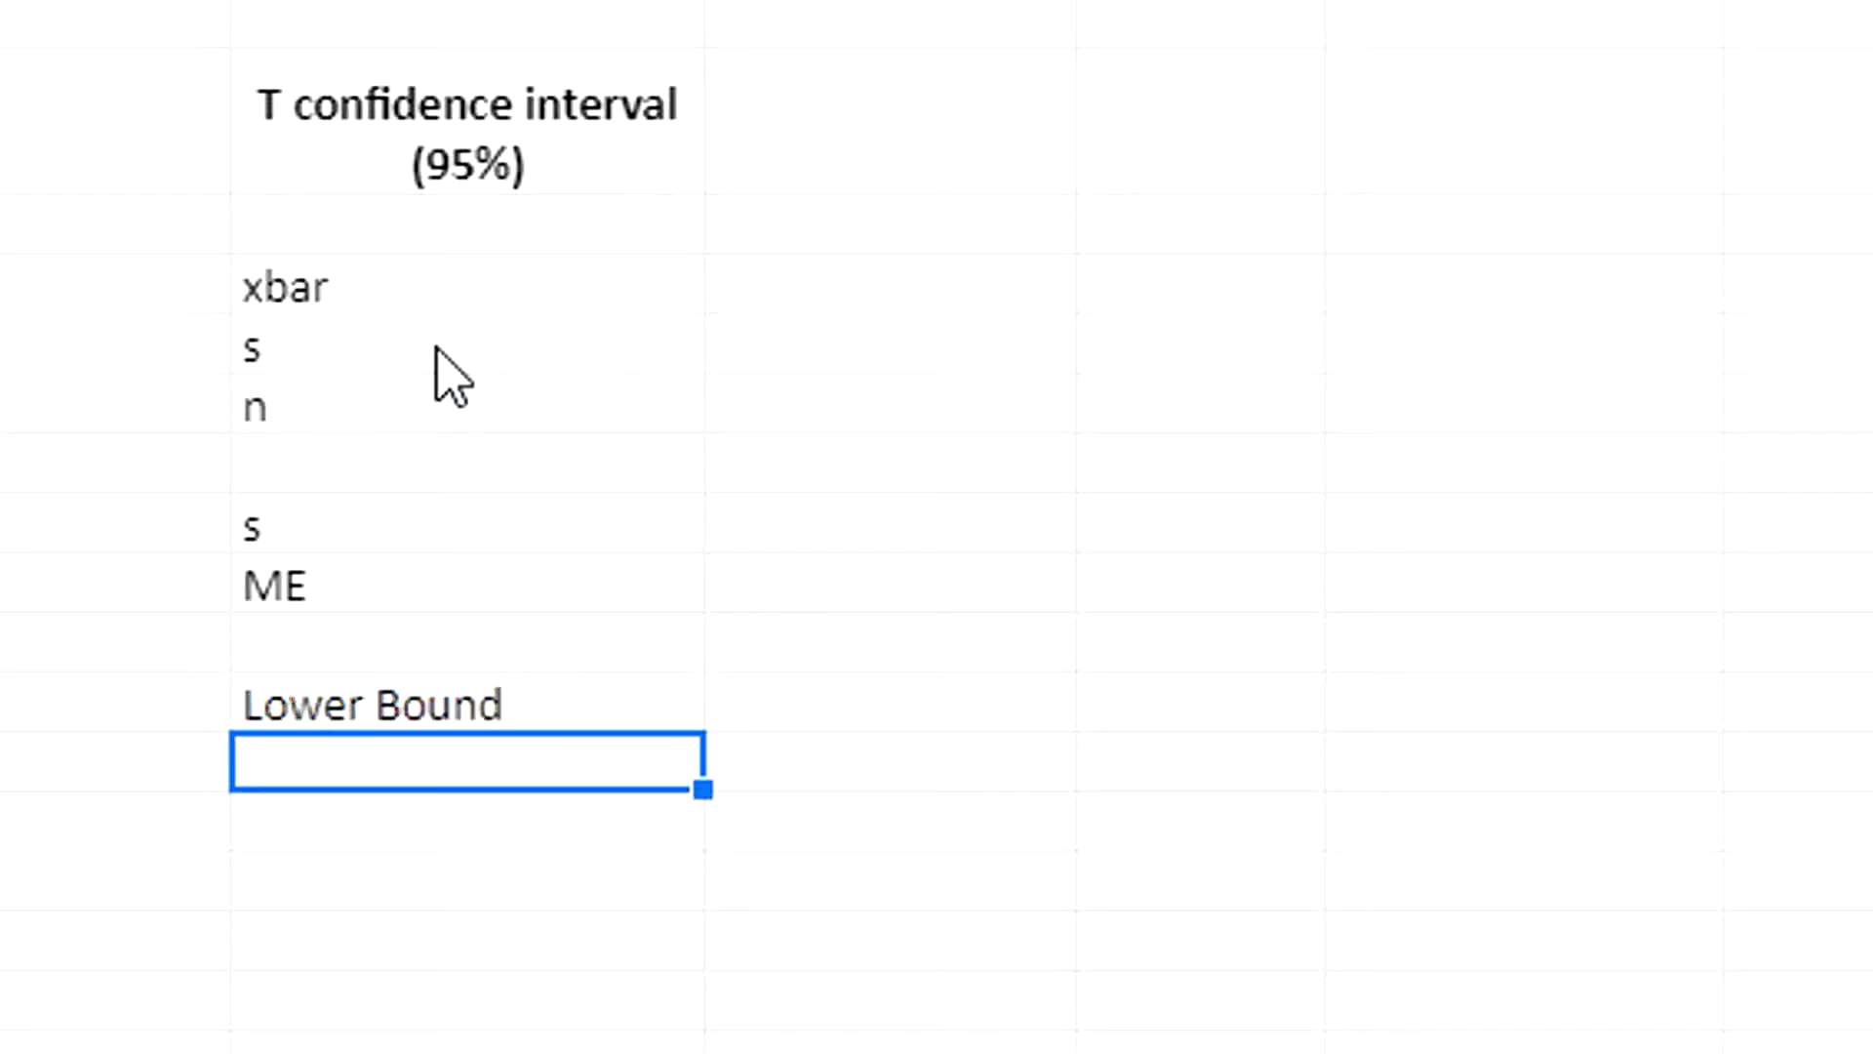
pyautogui.write('Upper Bound')
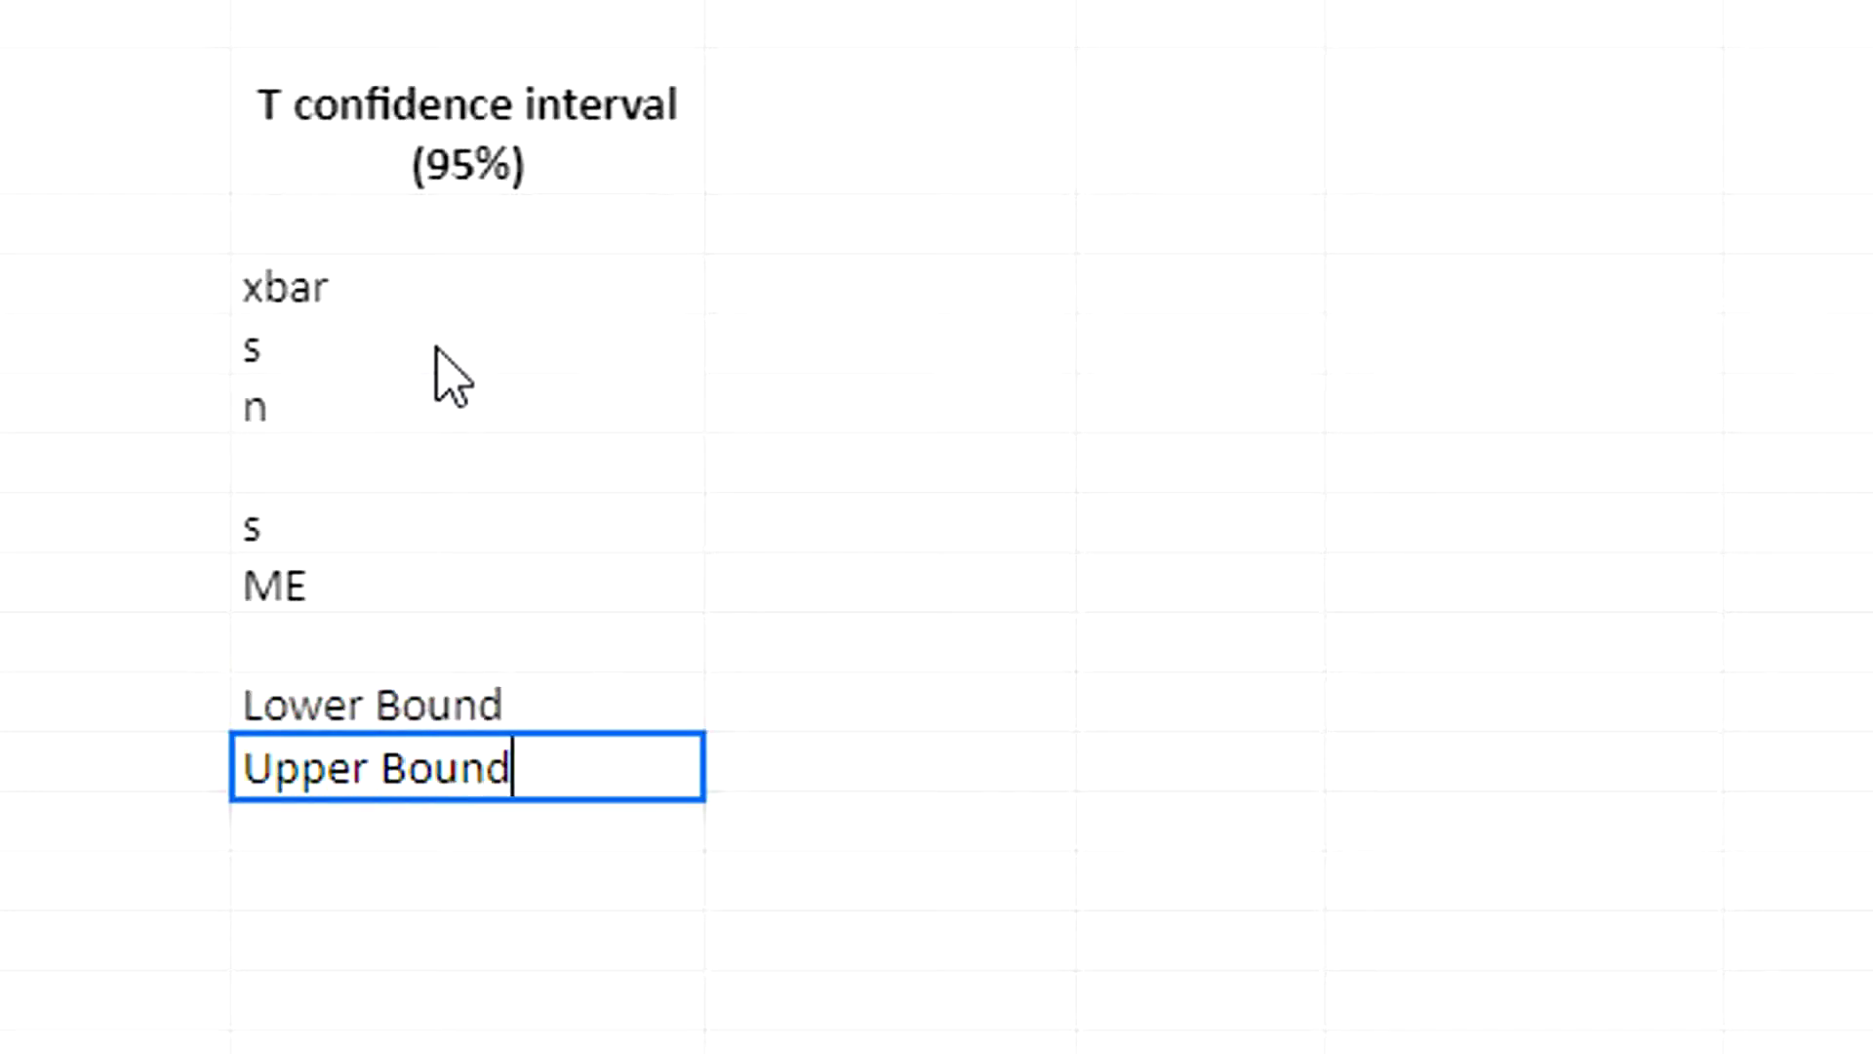
pyautogui.press('Return')
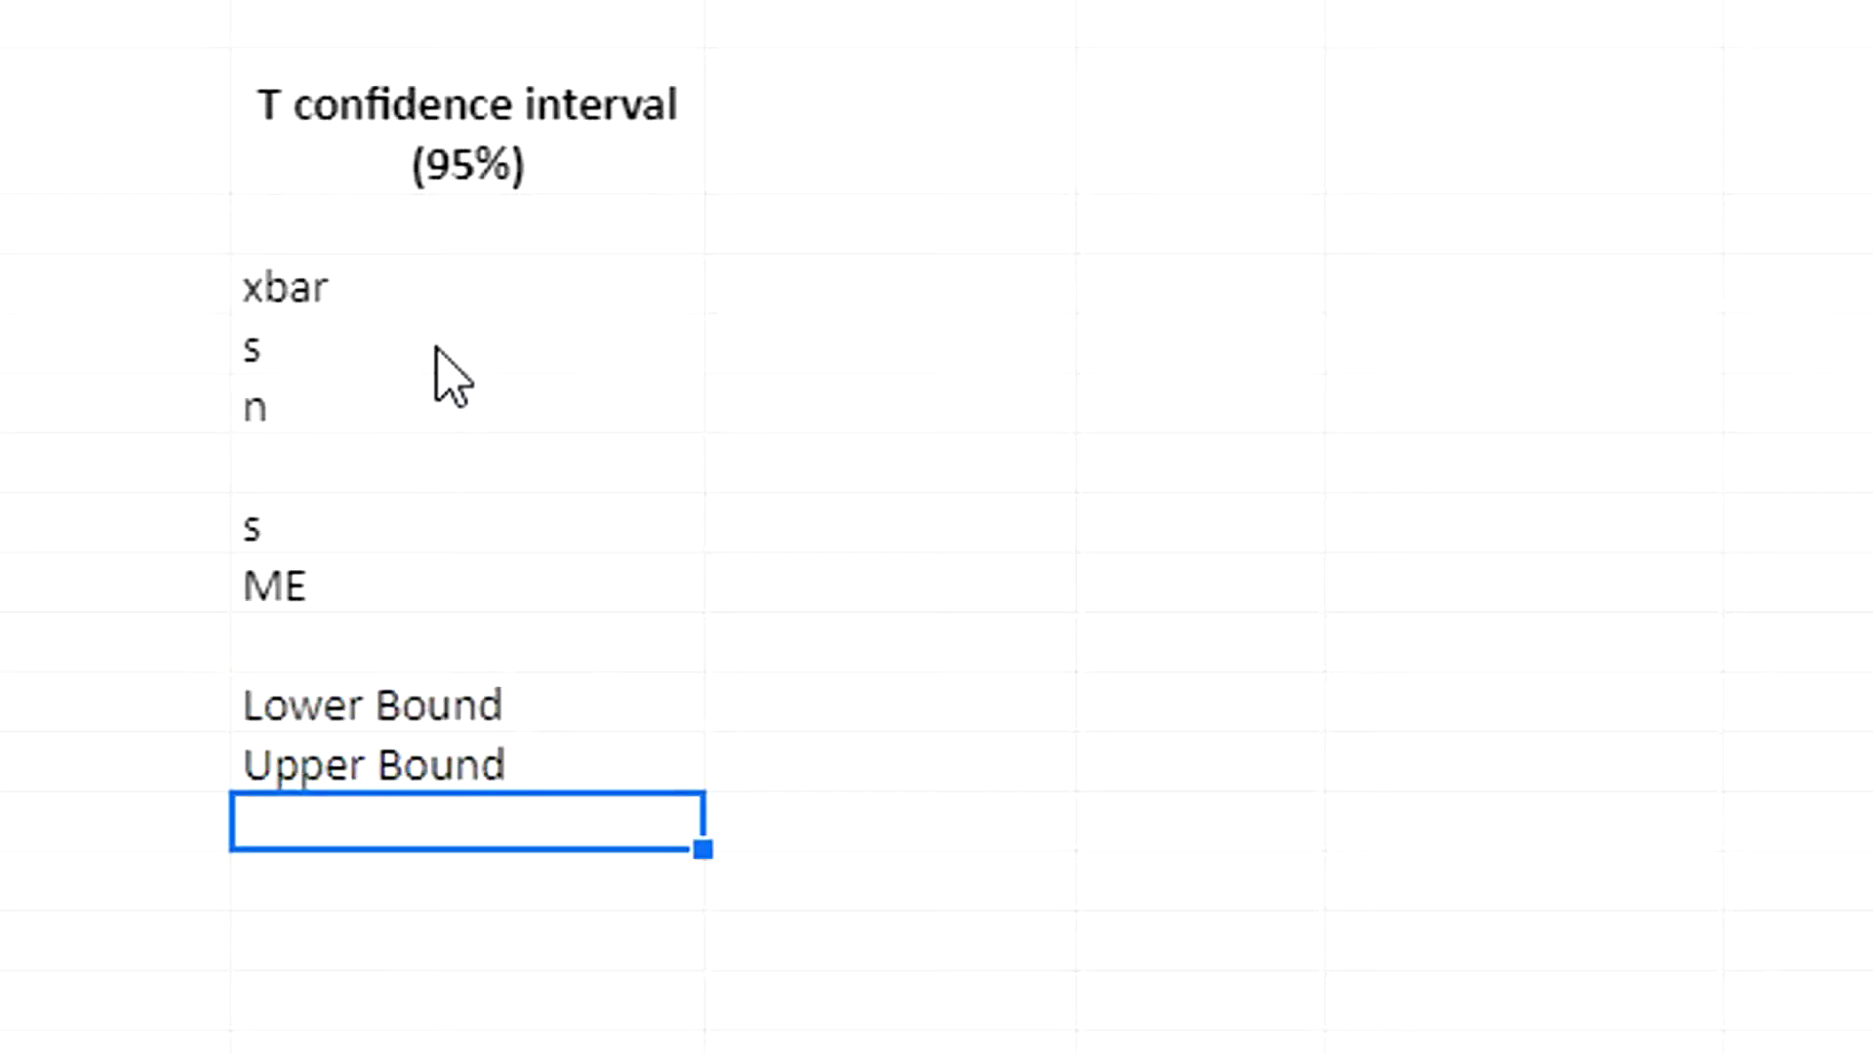
# Fill the blank row below ME with the t* label
pyautogui.click(298, 648)
pyautogui.write('t*')
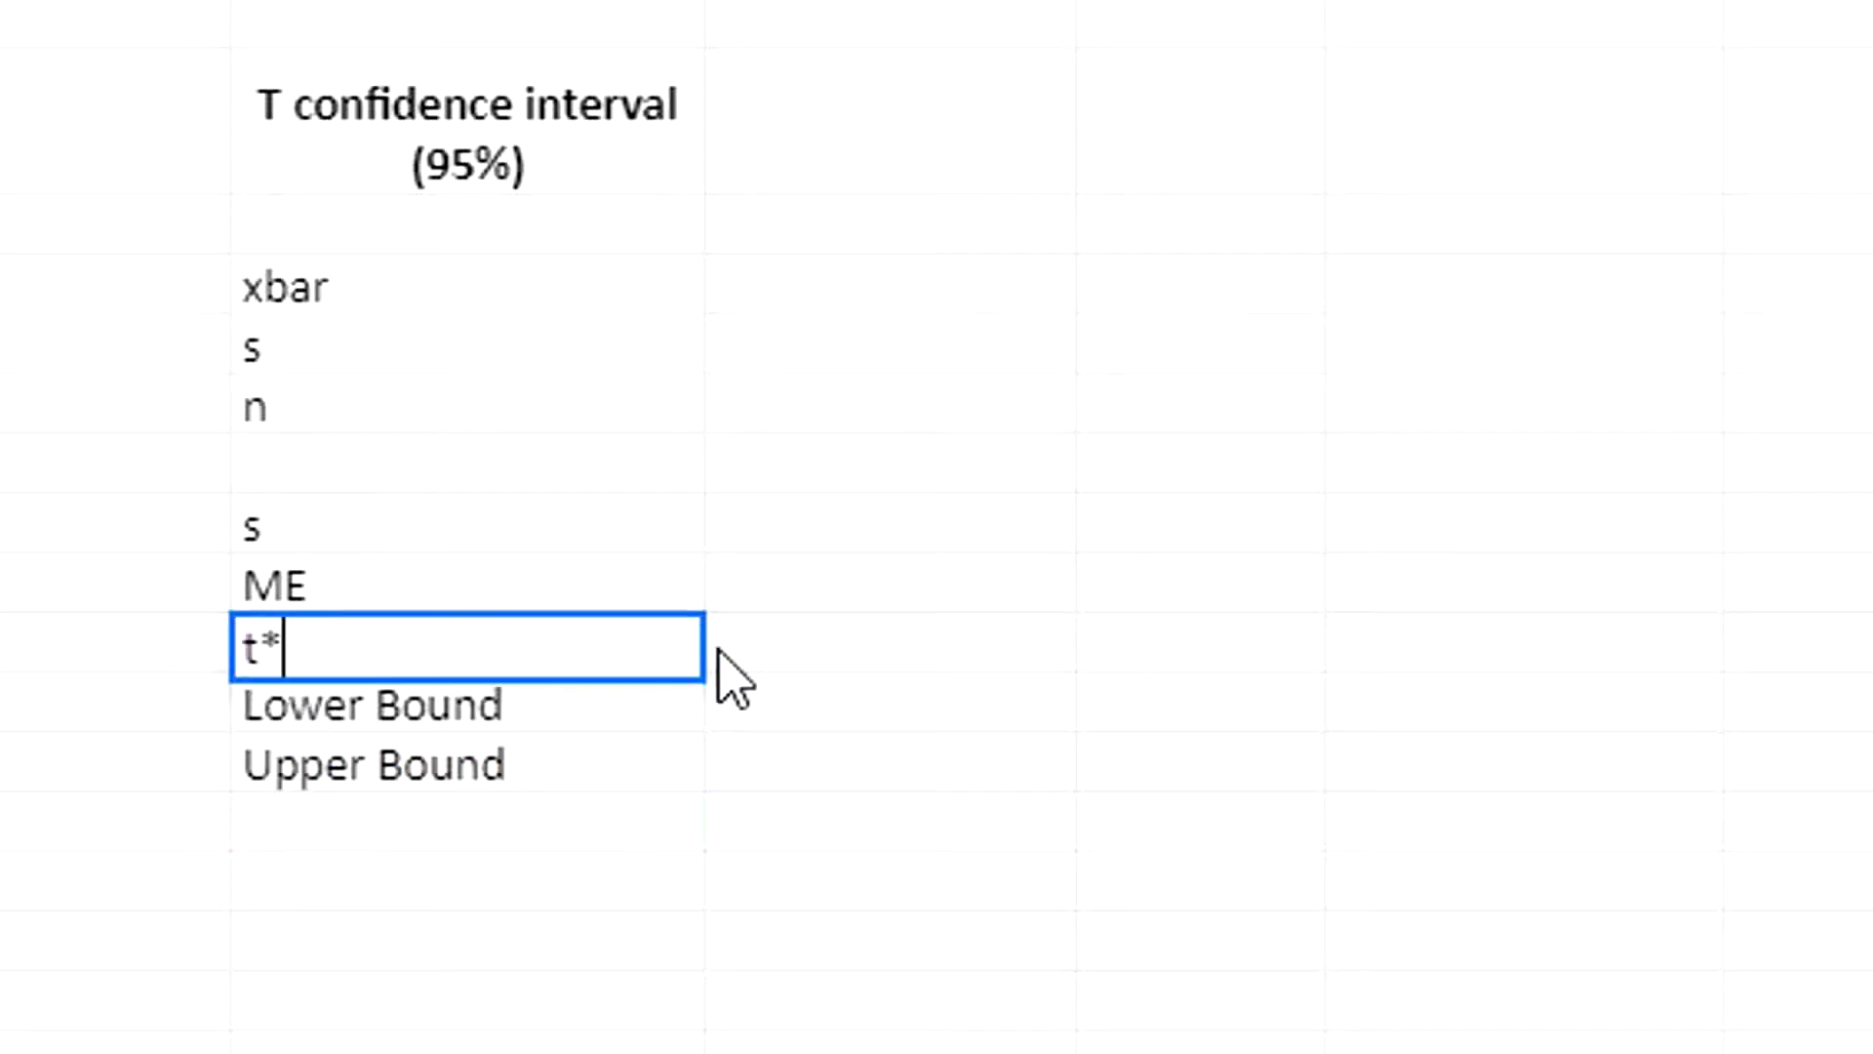
pyautogui.press('Return')
pyautogui.press('Right')
pyautogui.press('Right')
pyautogui.press('Up')
pyautogui.press('Left')
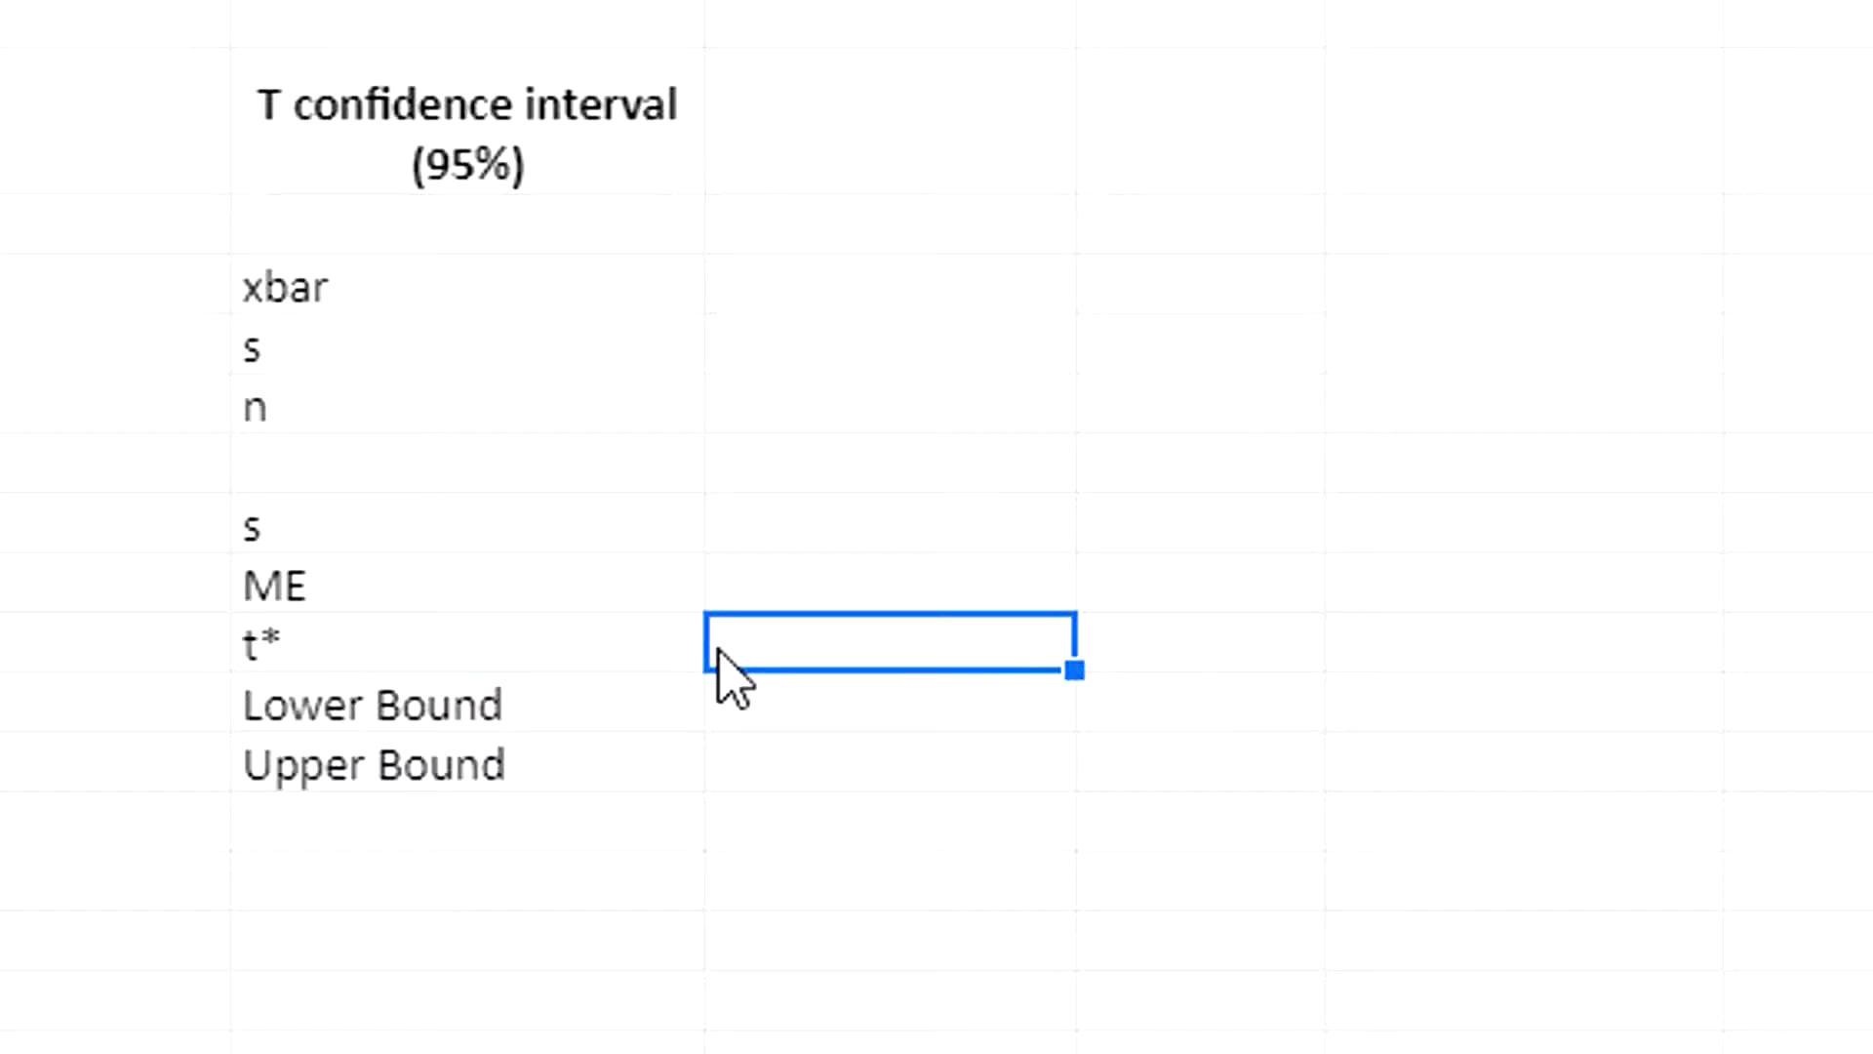
pyautogui.press('Up')
pyautogui.press('Up')
pyautogui.press('Up')
pyautogui.press('Up')
pyautogui.press('Up')
pyautogui.press('Up')
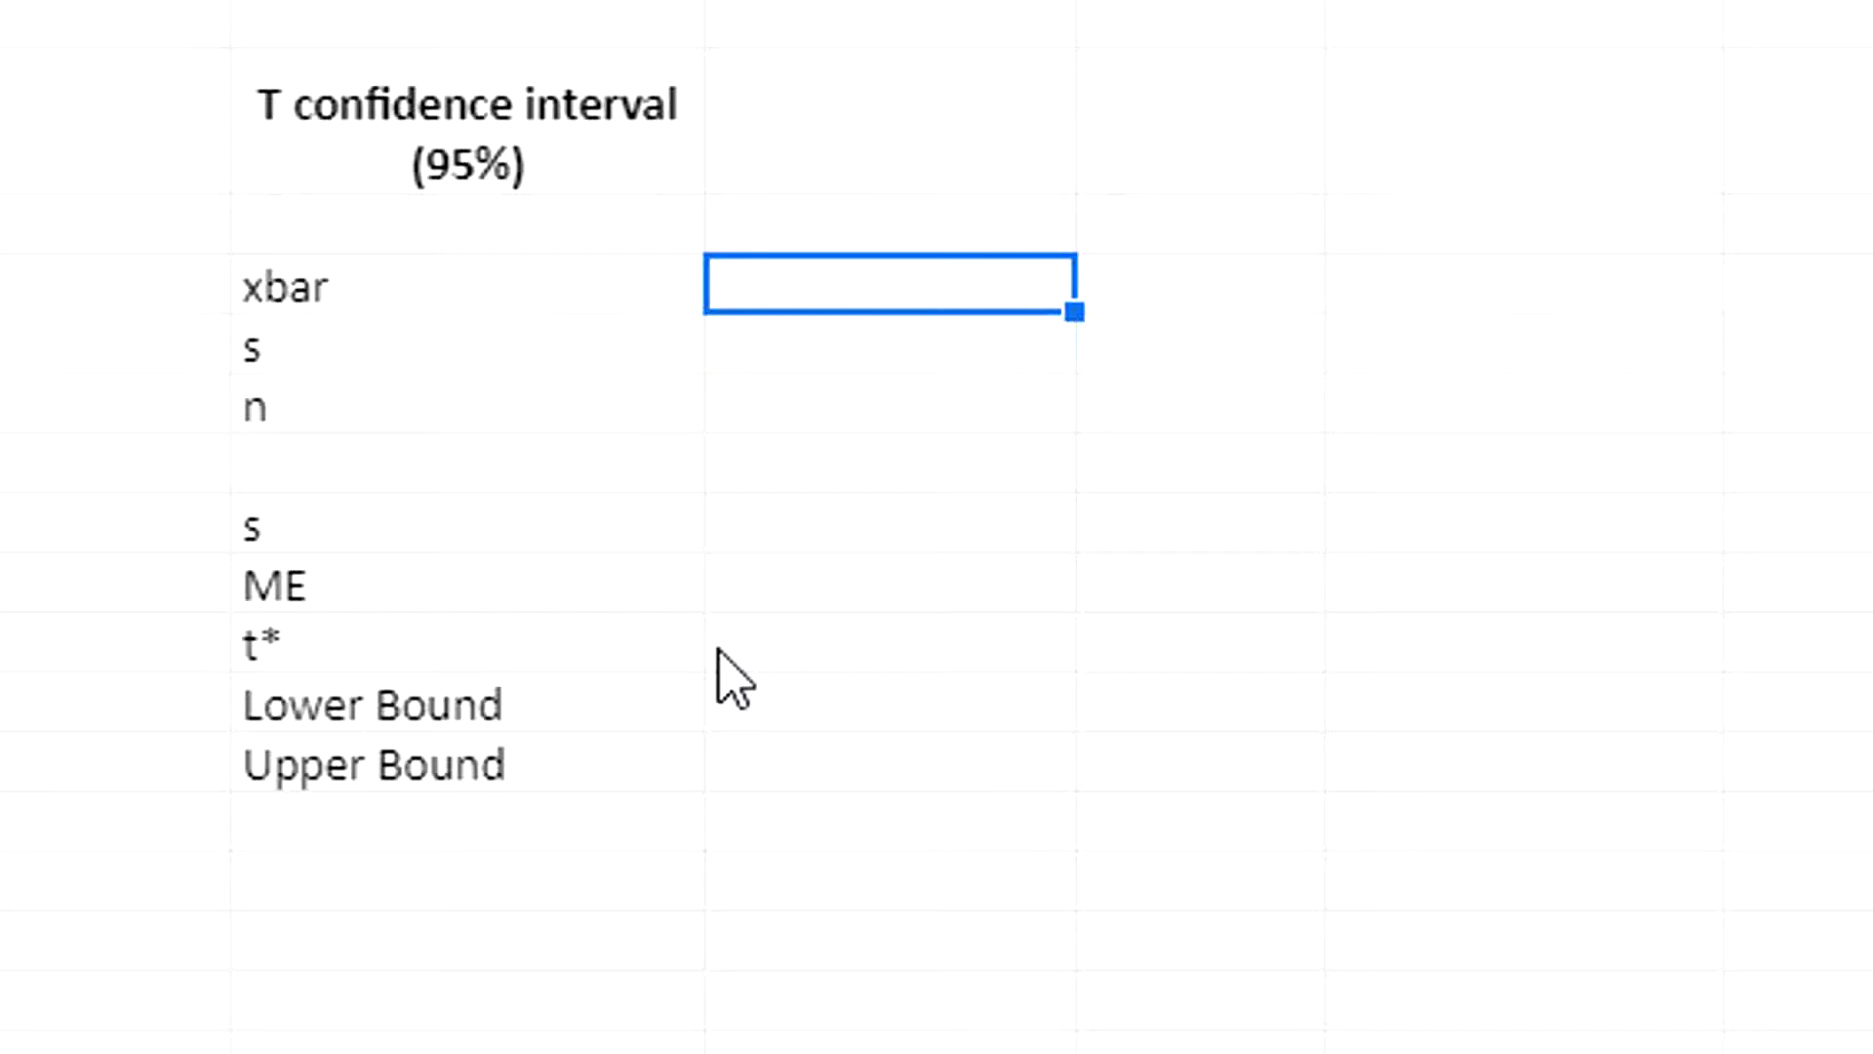
# Compute xbar as =AVERAGE(D6:D34), giving $176,821
pyautogui.write('=aver')
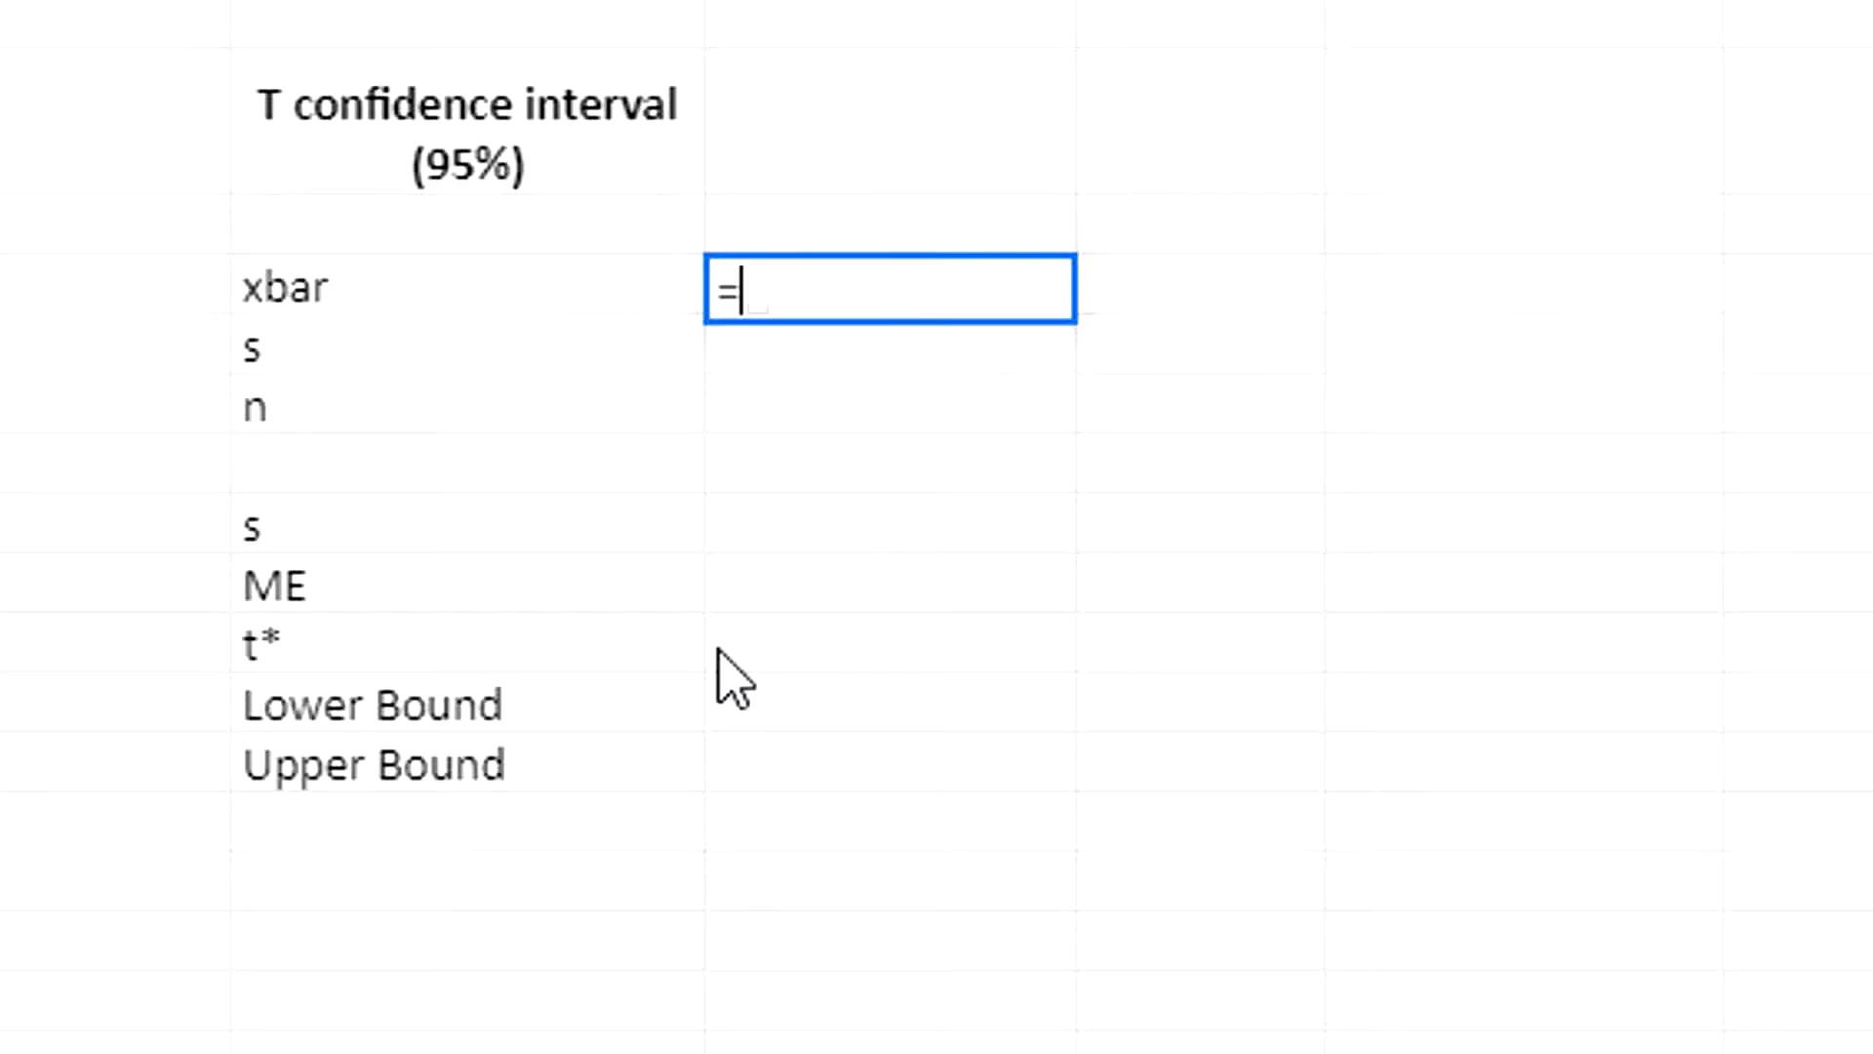
pyautogui.write('age(')
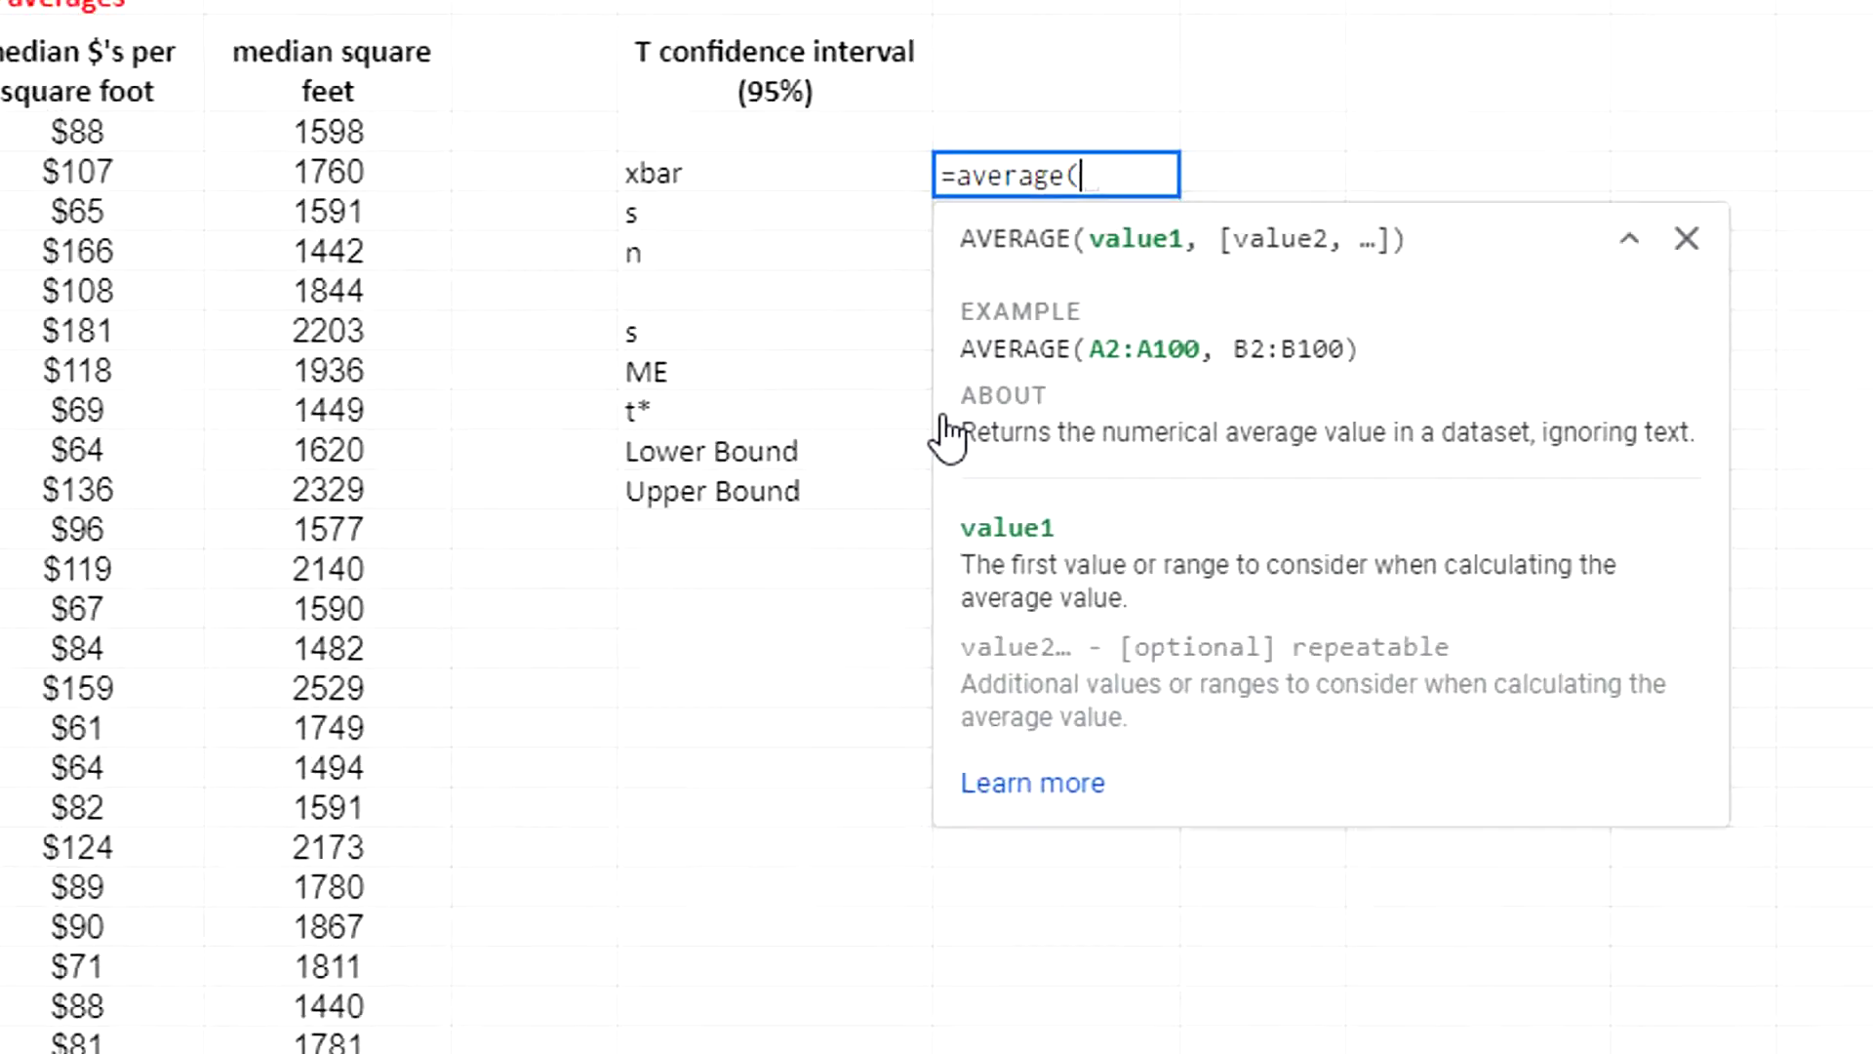
pyautogui.click(111, 97)
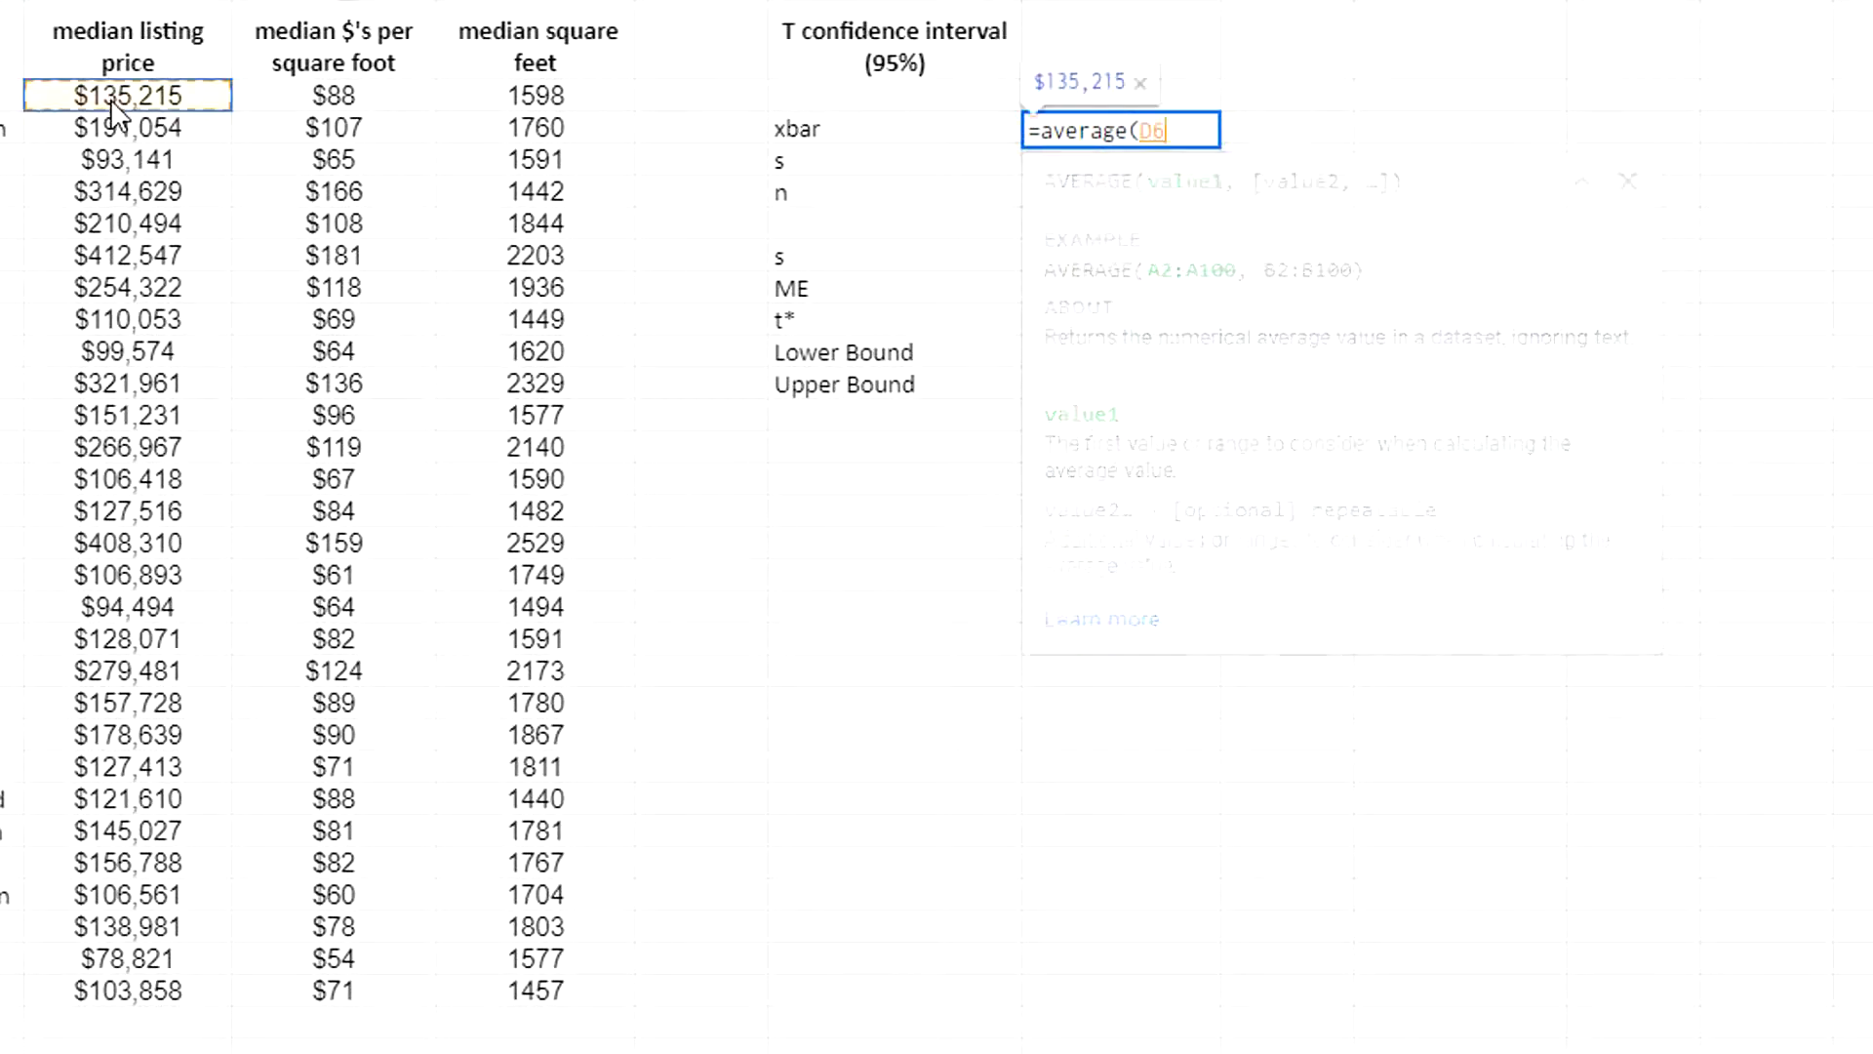
pyautogui.moveTo(111, 101); pyautogui.dragTo(154, 1000)
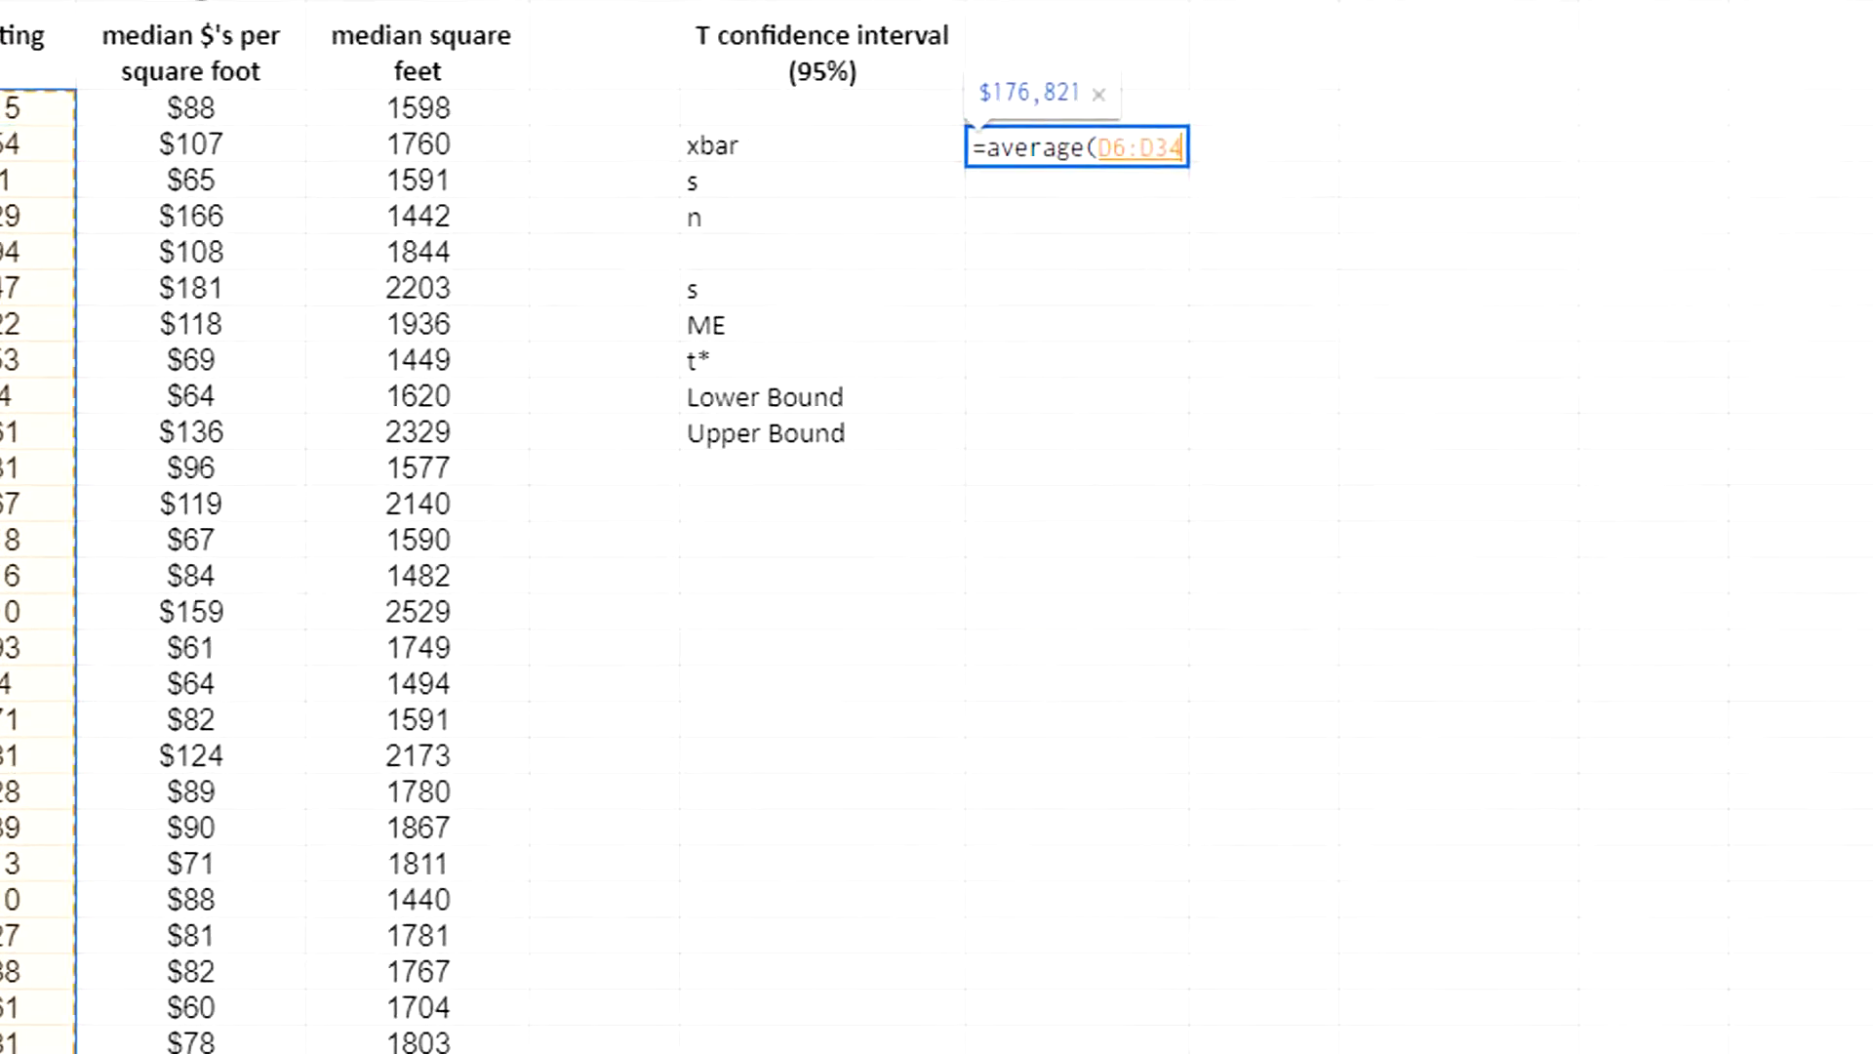
pyautogui.write(')')
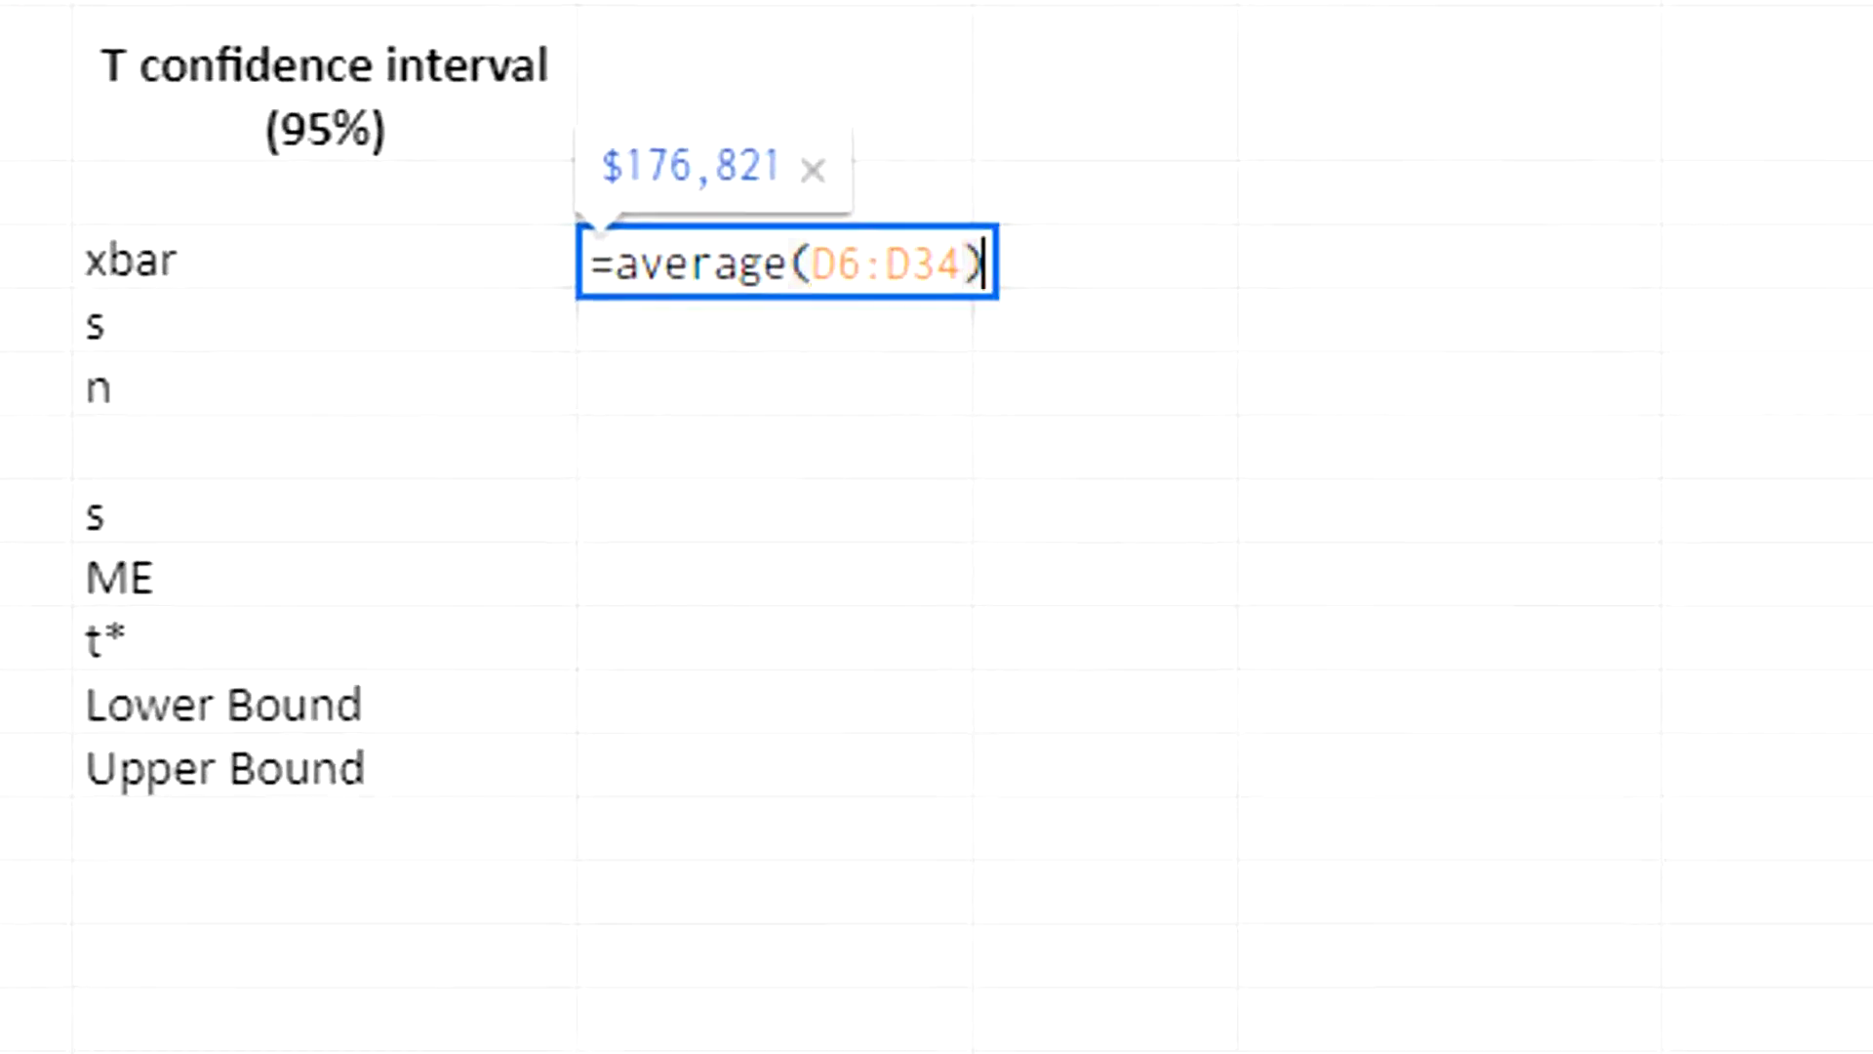
pyautogui.press('Return')
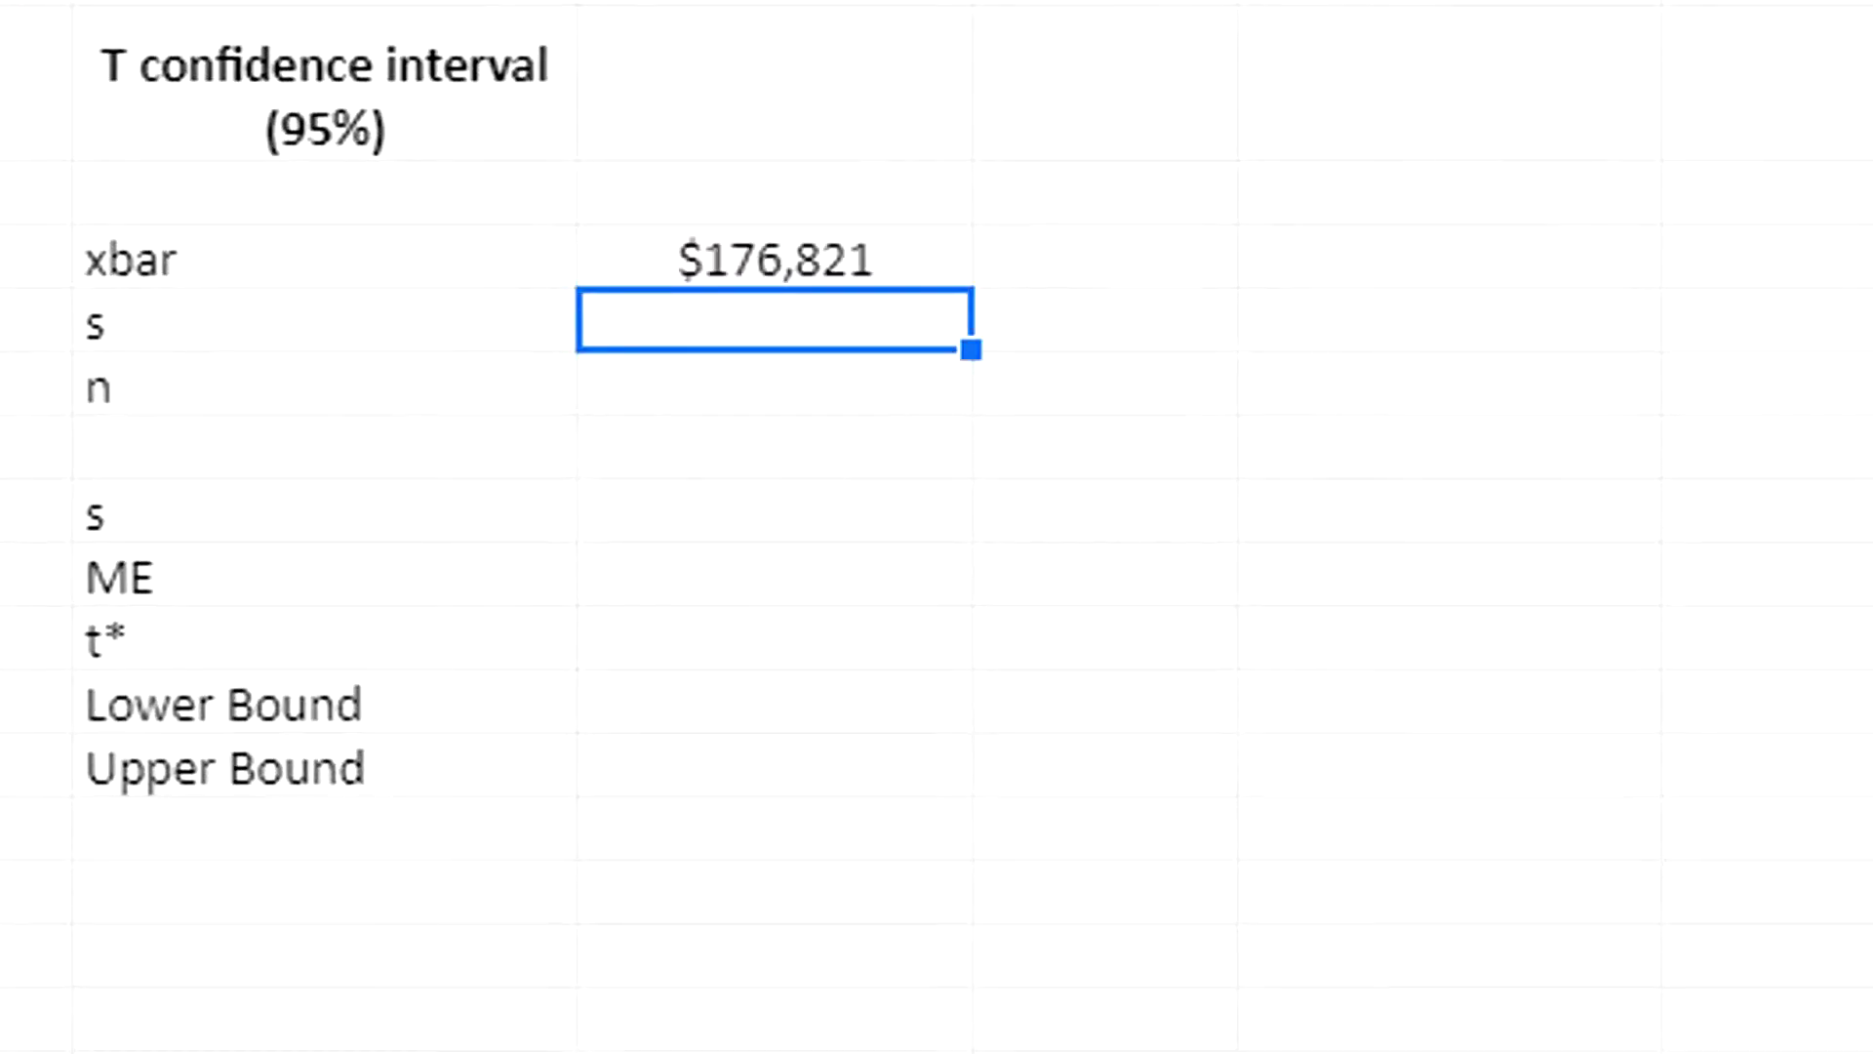
# Compute s as =STDEV.S(D6:D34), giving 93547.02017
pyautogui.write('=std')
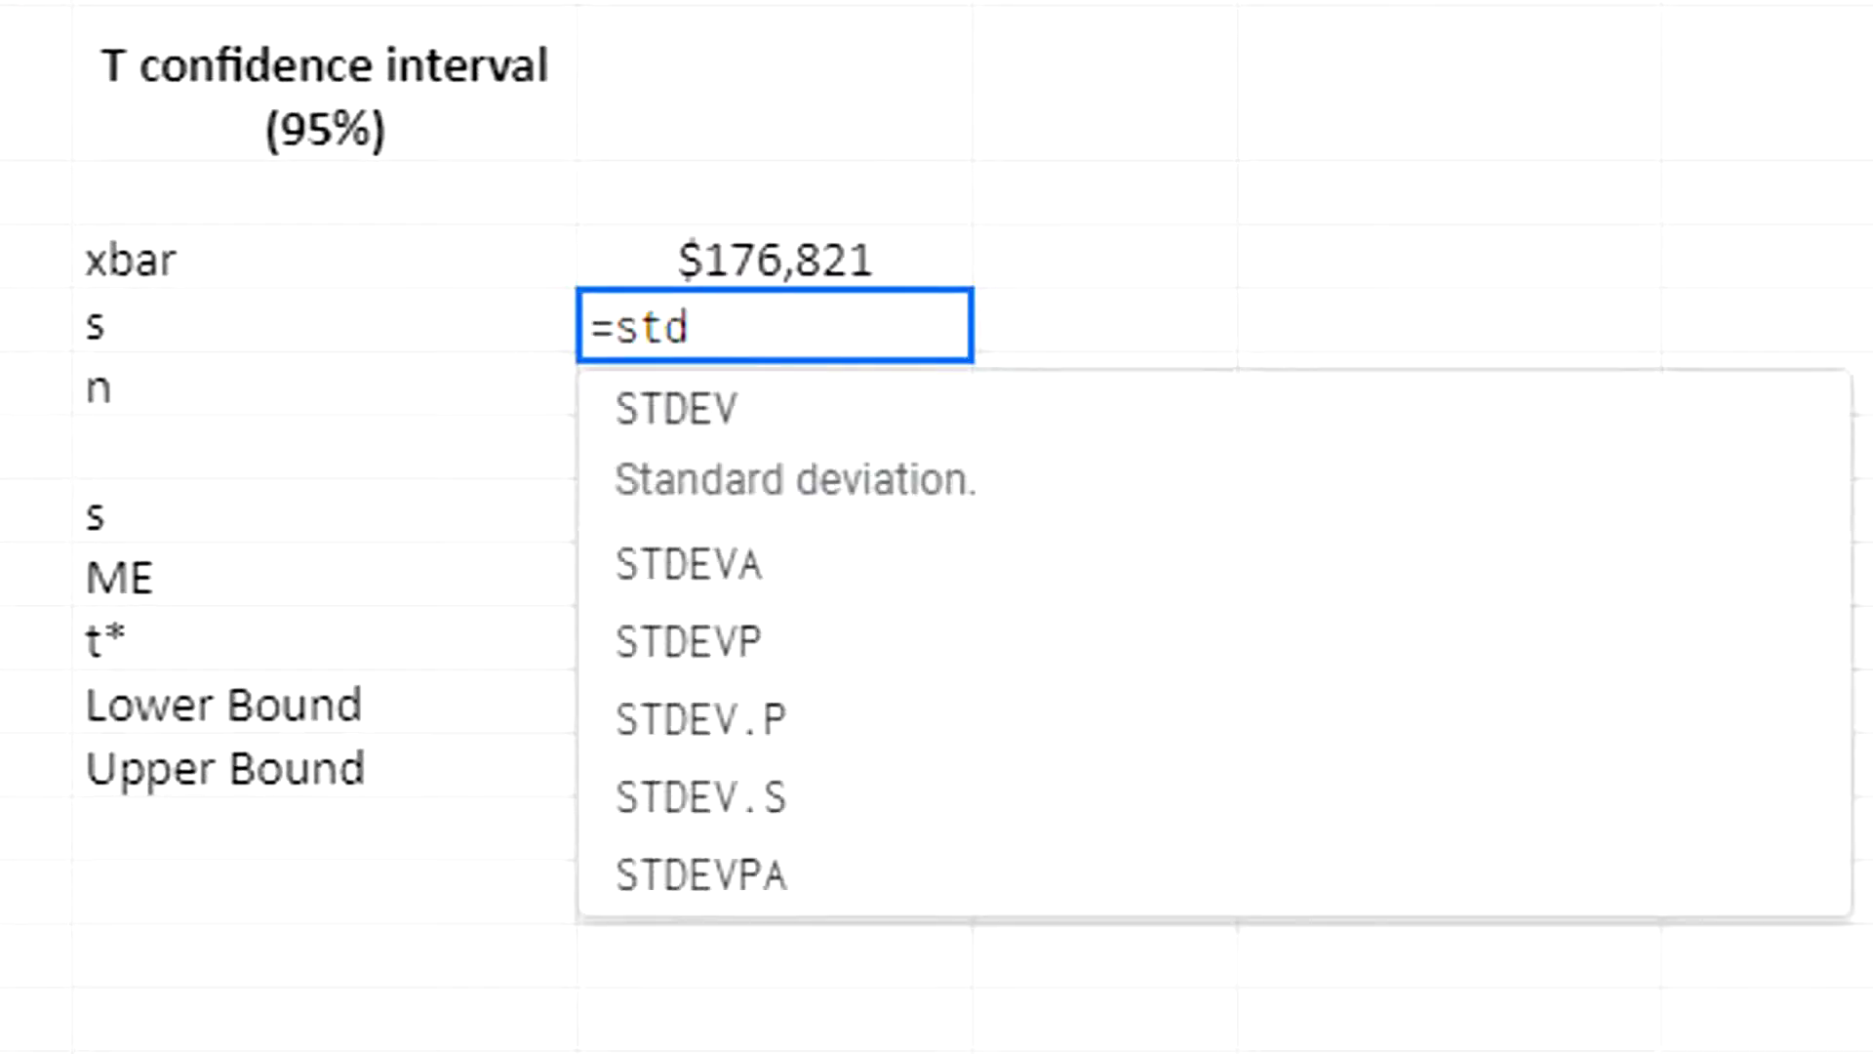
pyautogui.write('ev.s')
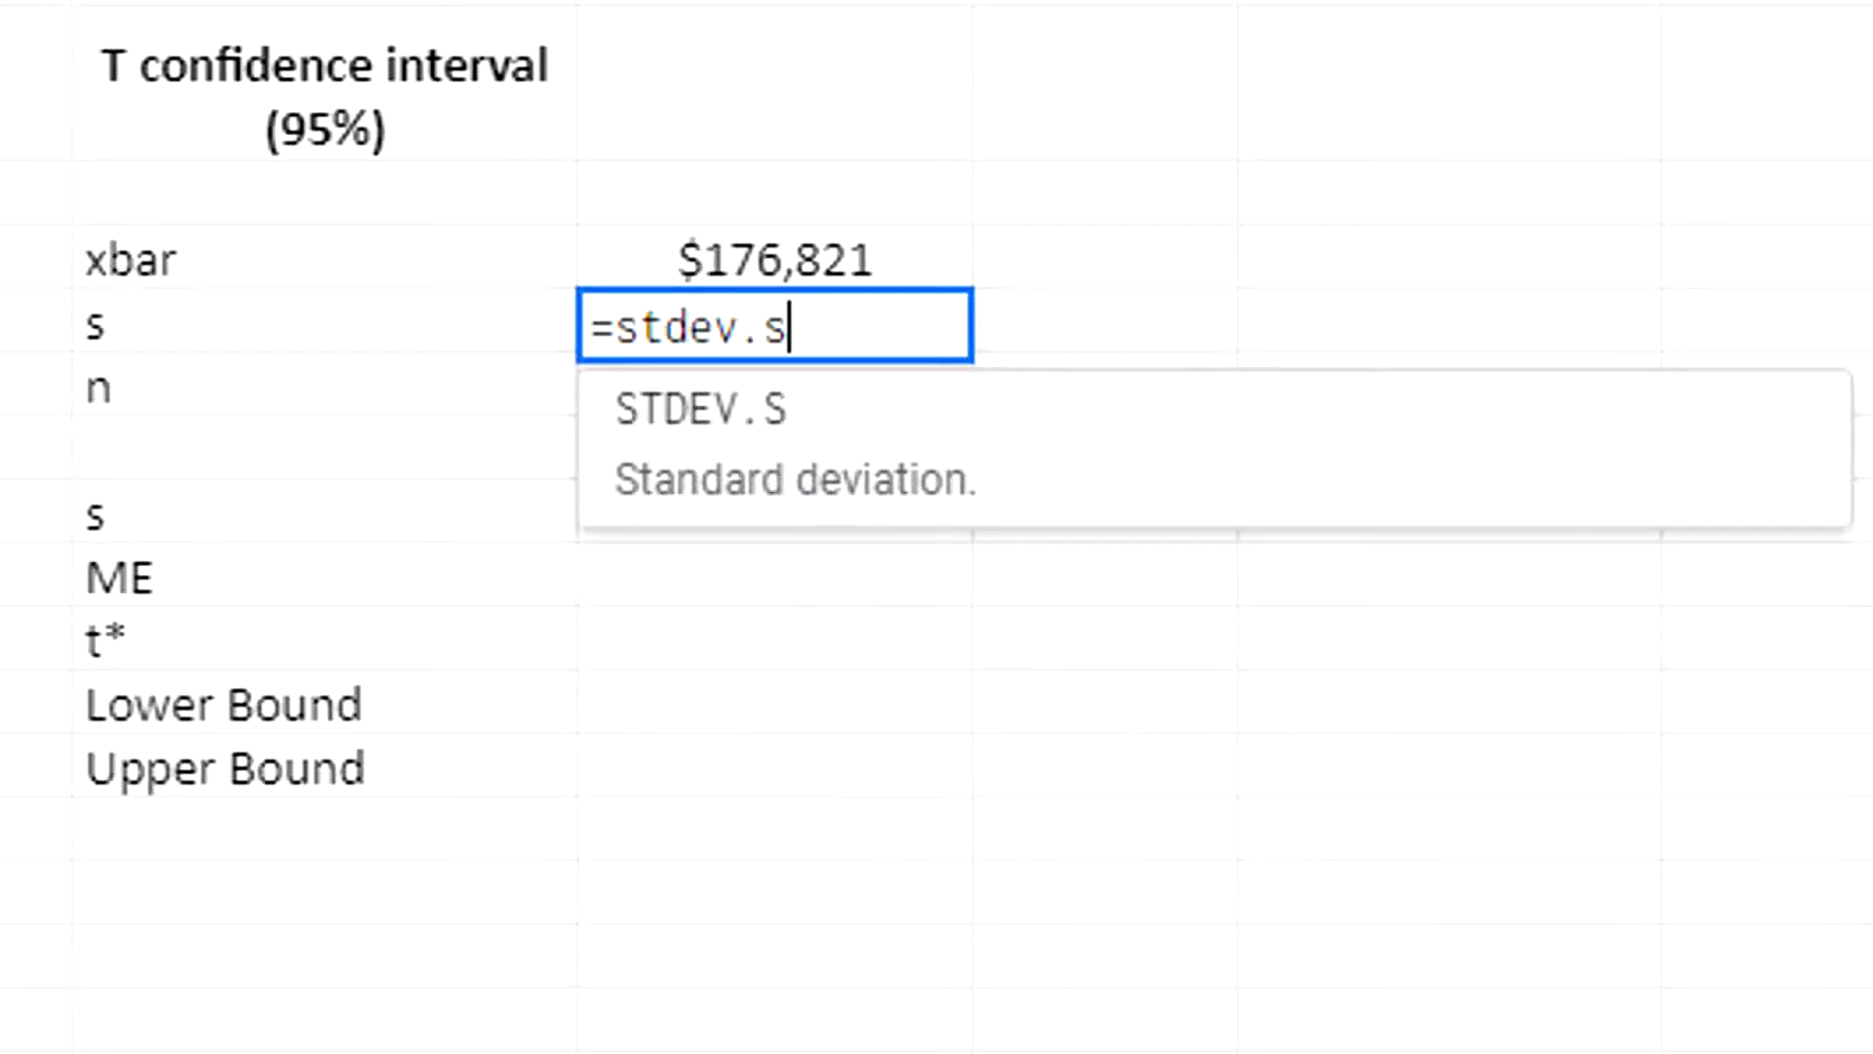
pyautogui.write('(D')
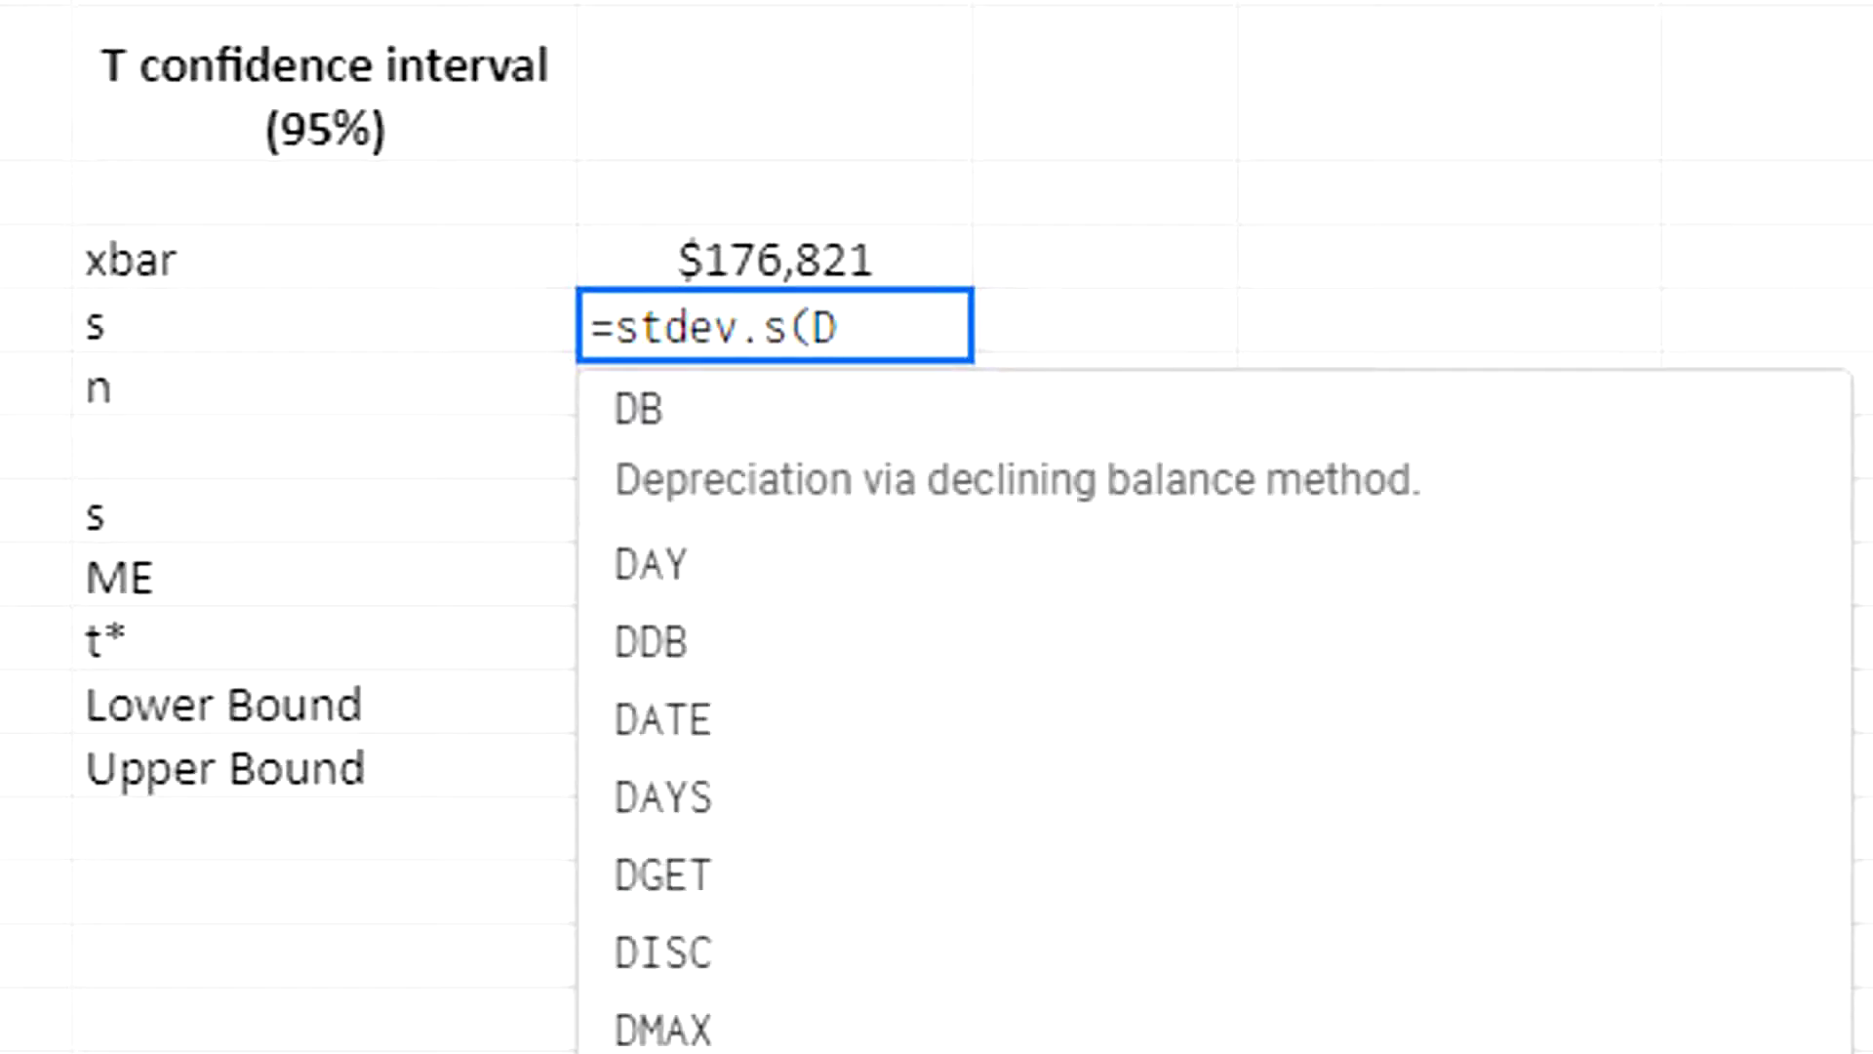
pyautogui.write('5')
pyautogui.press('BackSpace')
pyautogui.write('6:D')
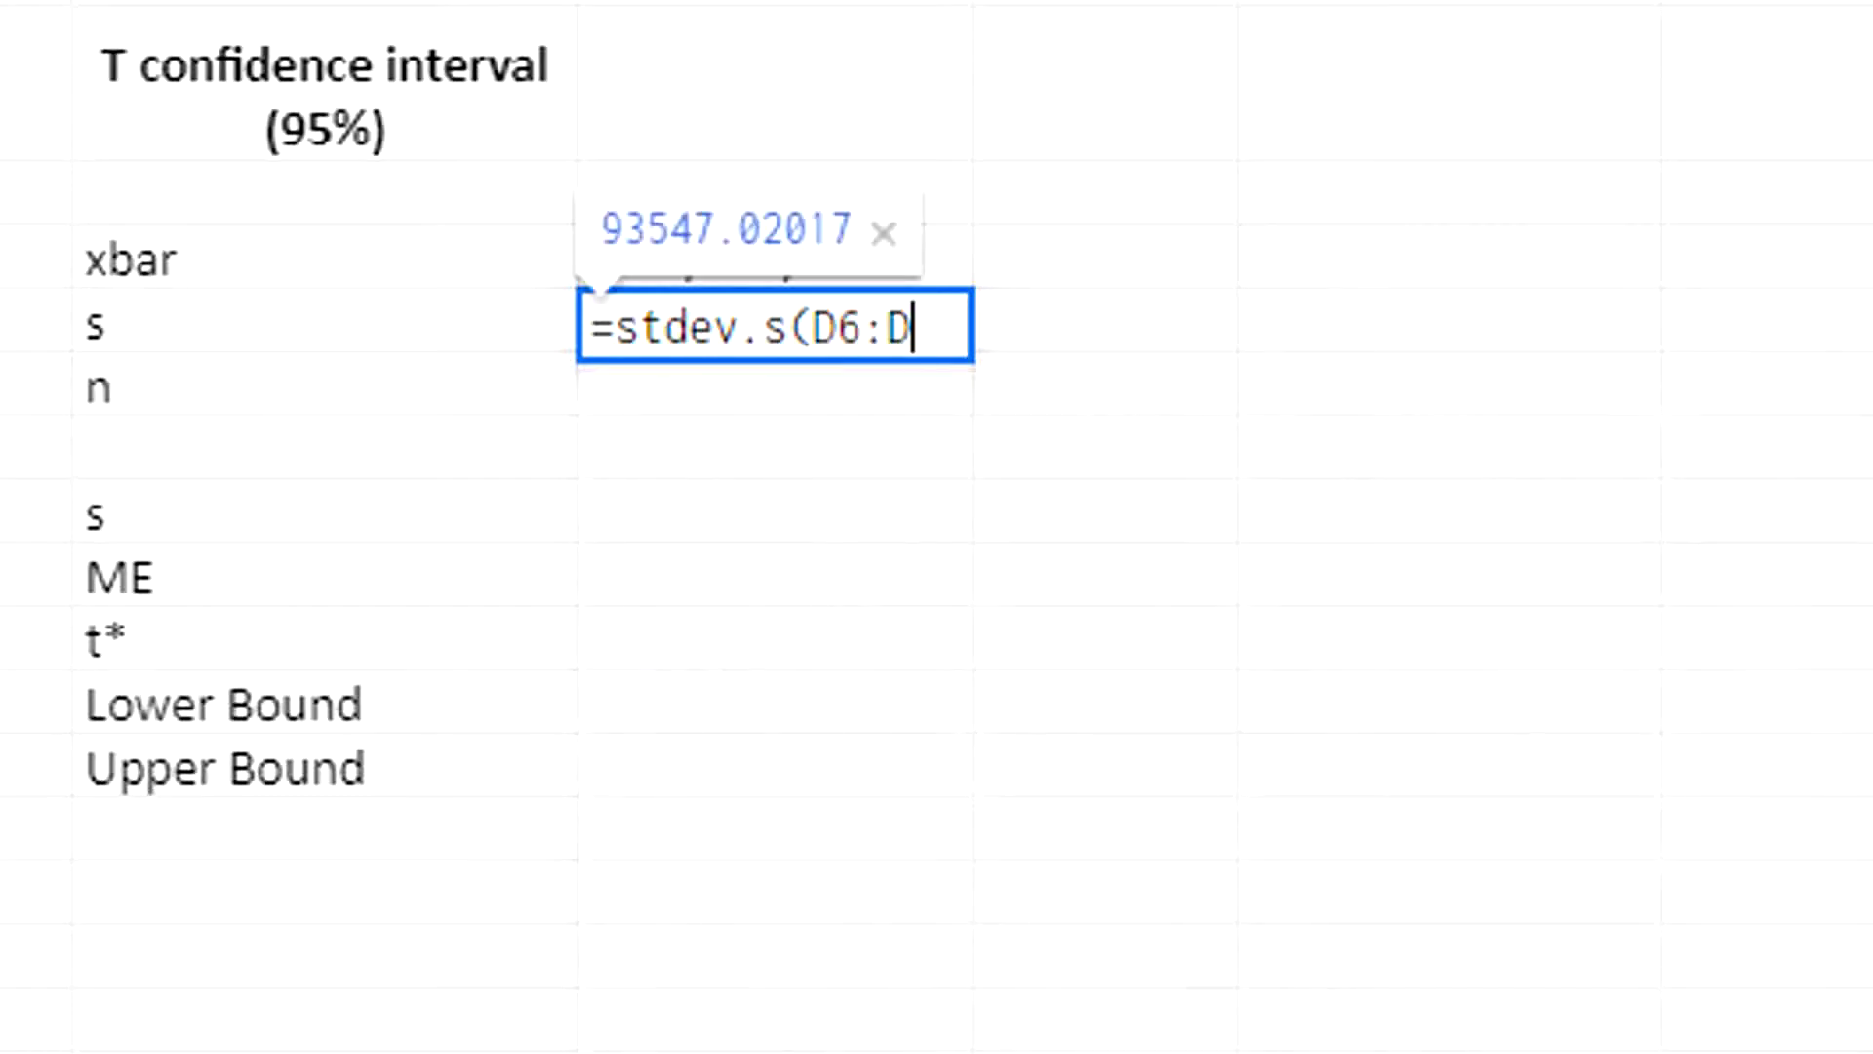
pyautogui.write('34)')
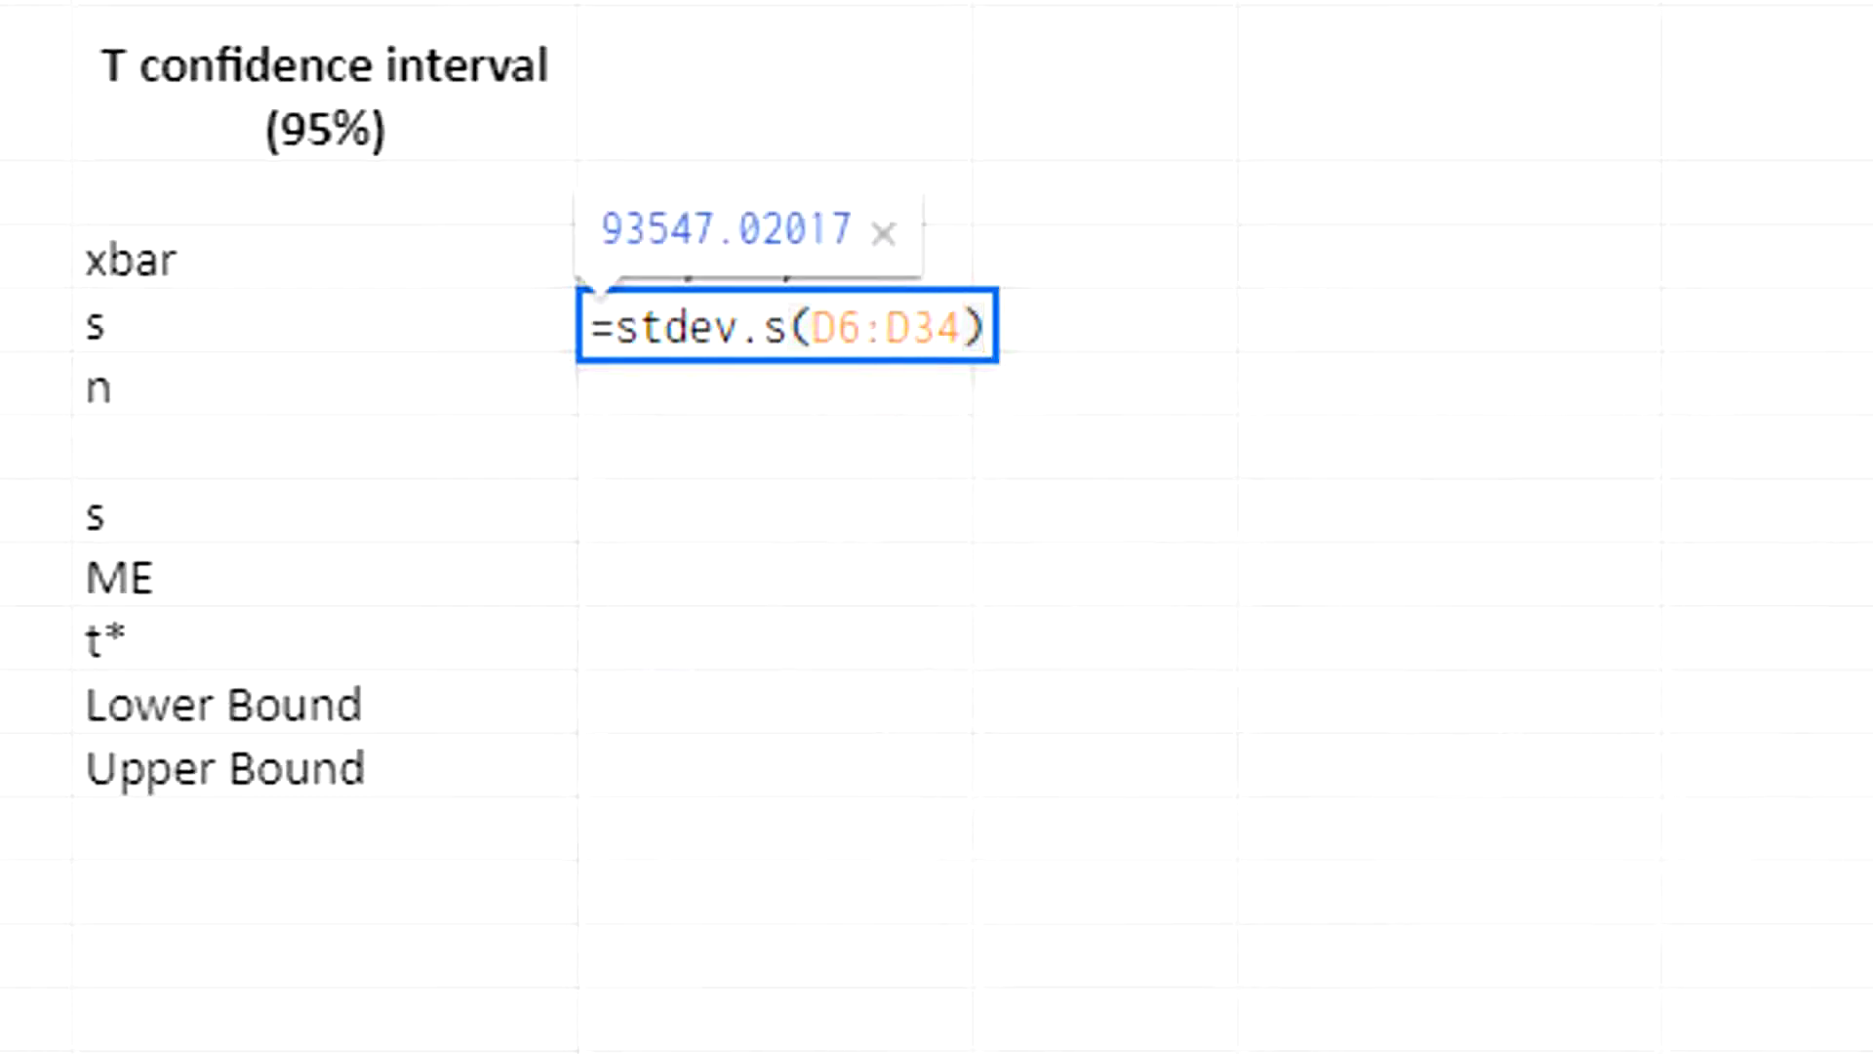
pyautogui.press('Return')
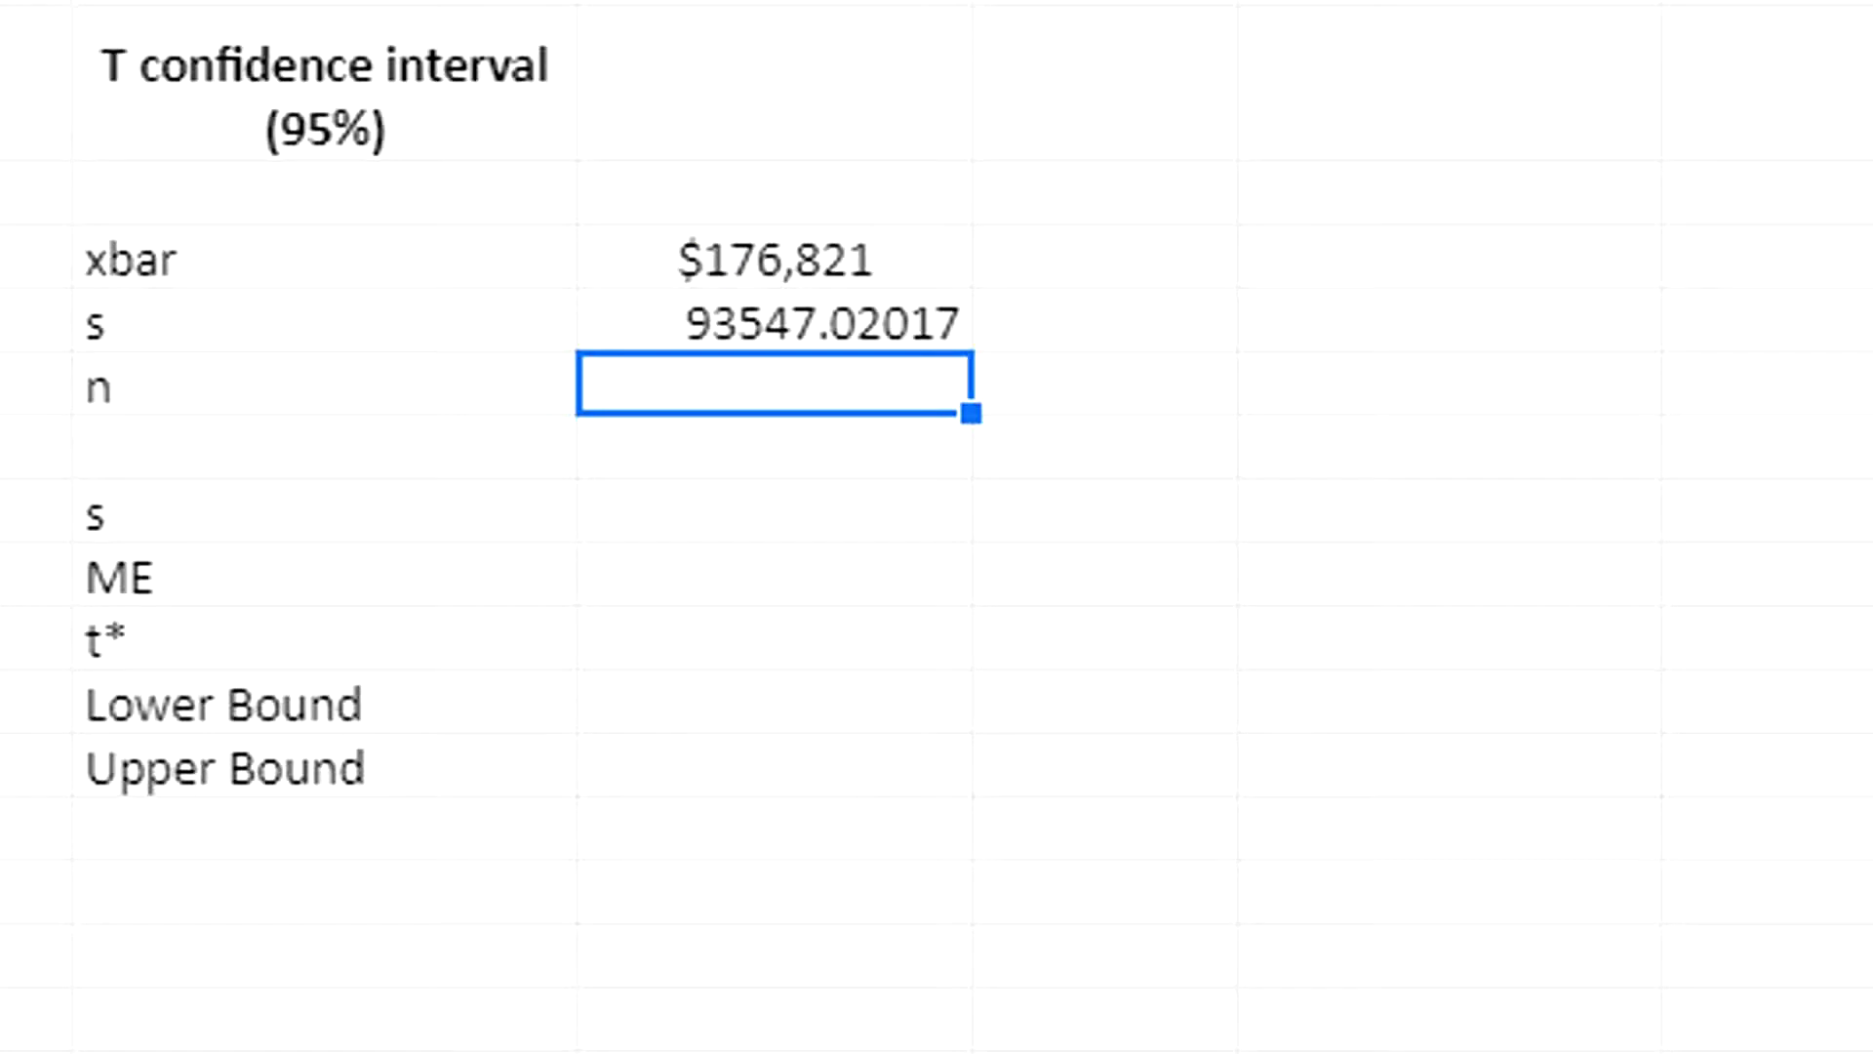
# Compute n as =COUNT(D6:D34), giving 29
pyautogui.write('=count(')
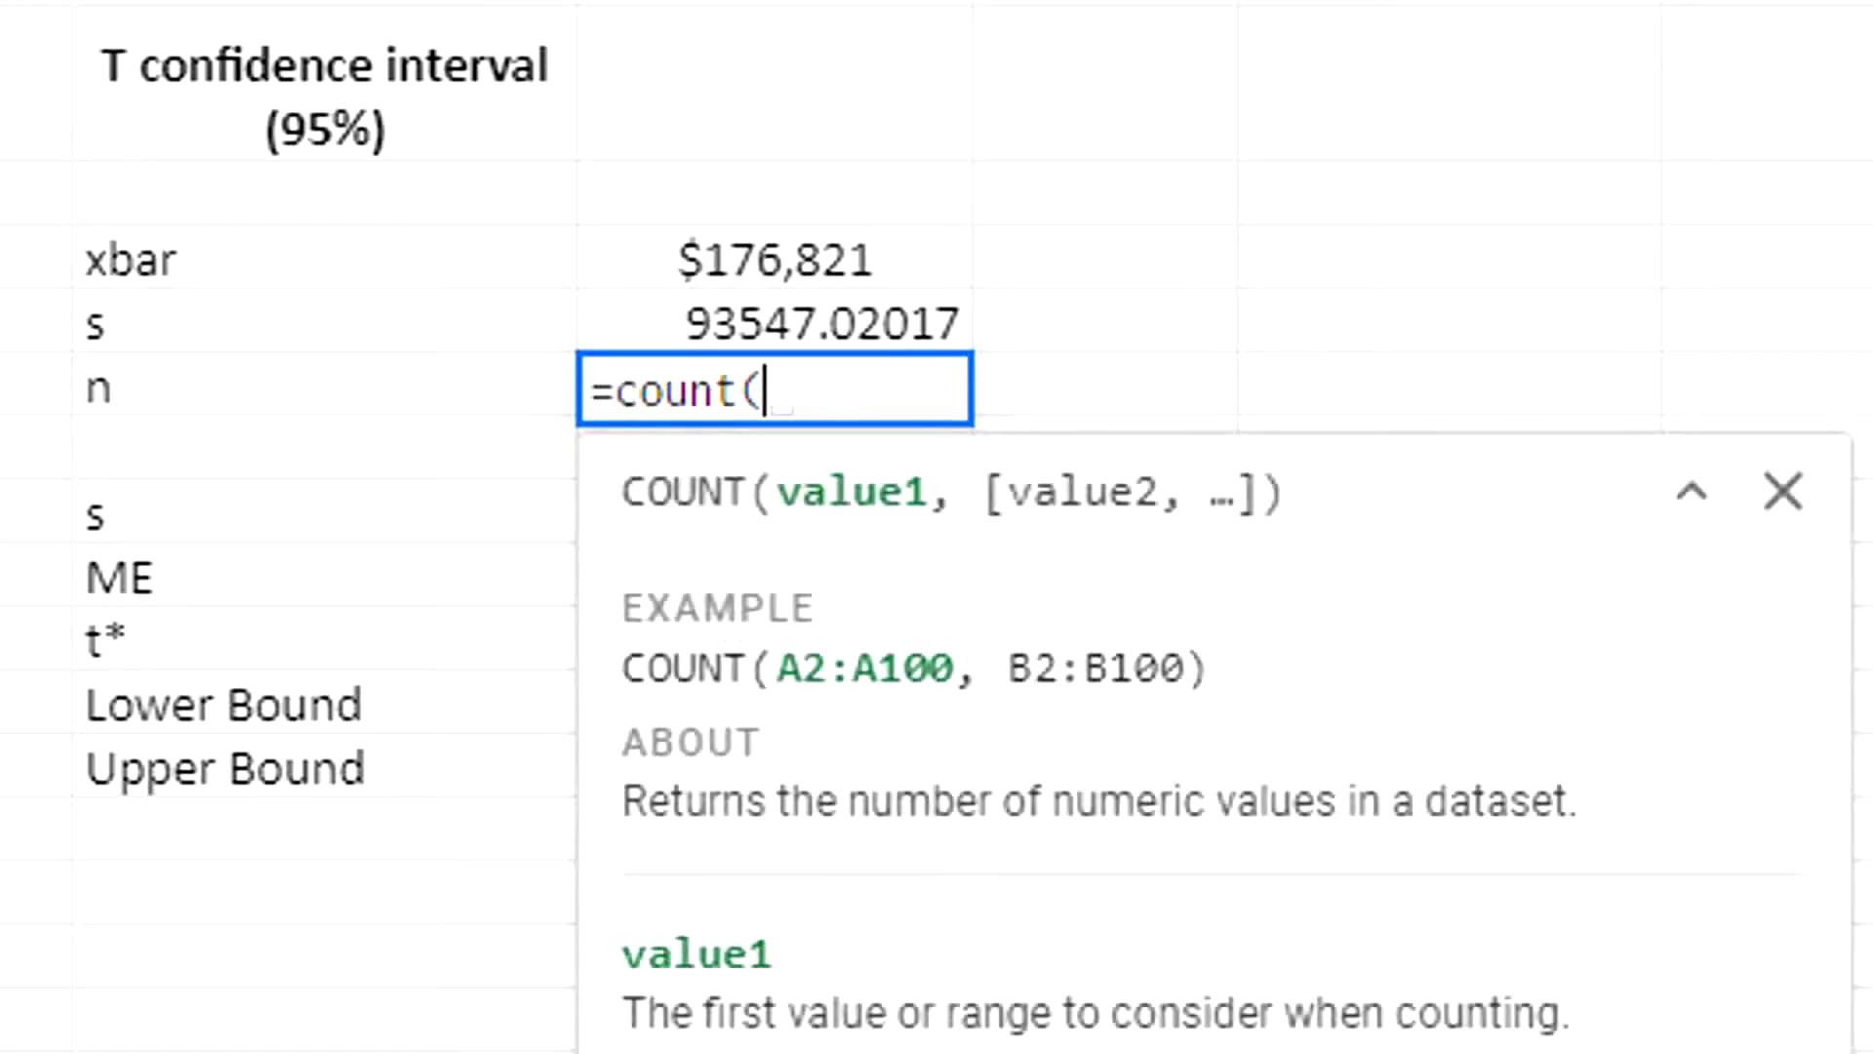
pyautogui.write('D15:D34')
pyautogui.press('Left')
pyautogui.press('Left')
pyautogui.press('Left')
pyautogui.press('Left')
pyautogui.press('BackSpace')
pyautogui.press('BackSpace')
pyautogui.write('8')
pyautogui.press('BackSpace')
pyautogui.write('6')
pyautogui.press('Return')
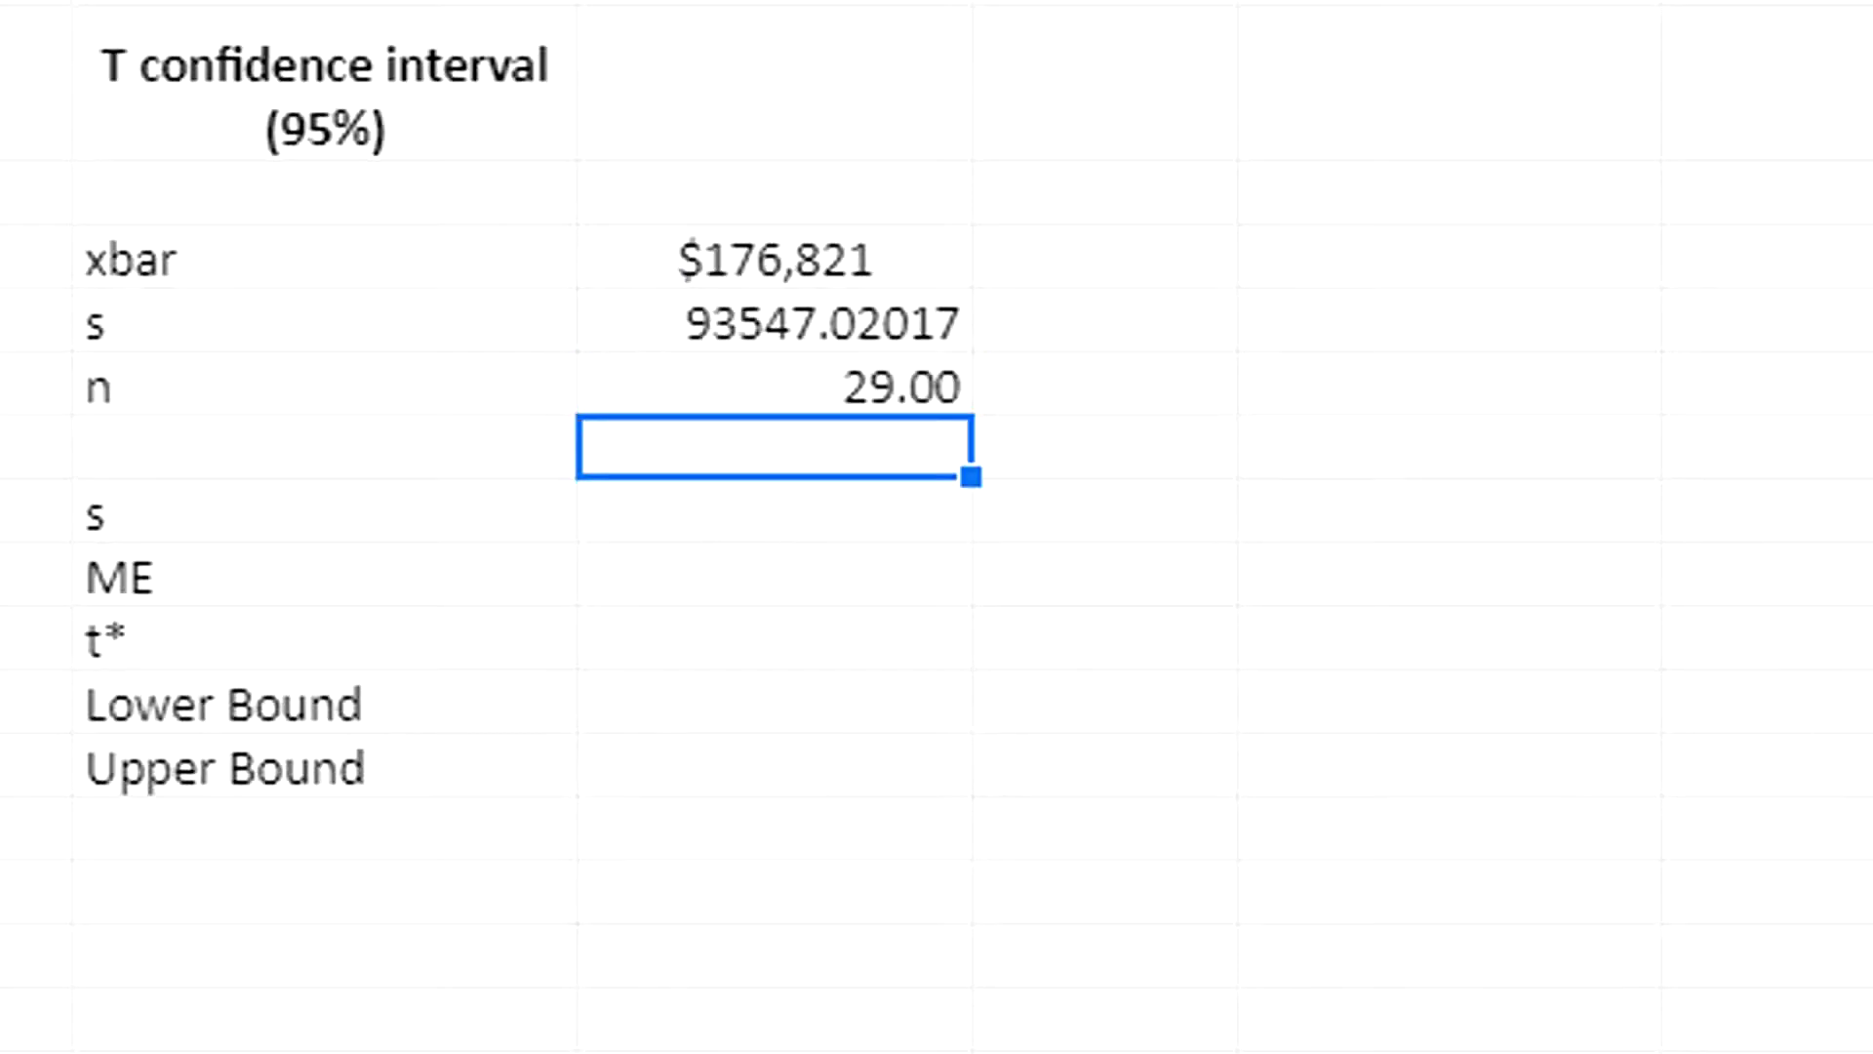
# Relabel the second s row as SE and enter =I8/sqrt(I9), giving 17371.24555
pyautogui.click(775, 509)
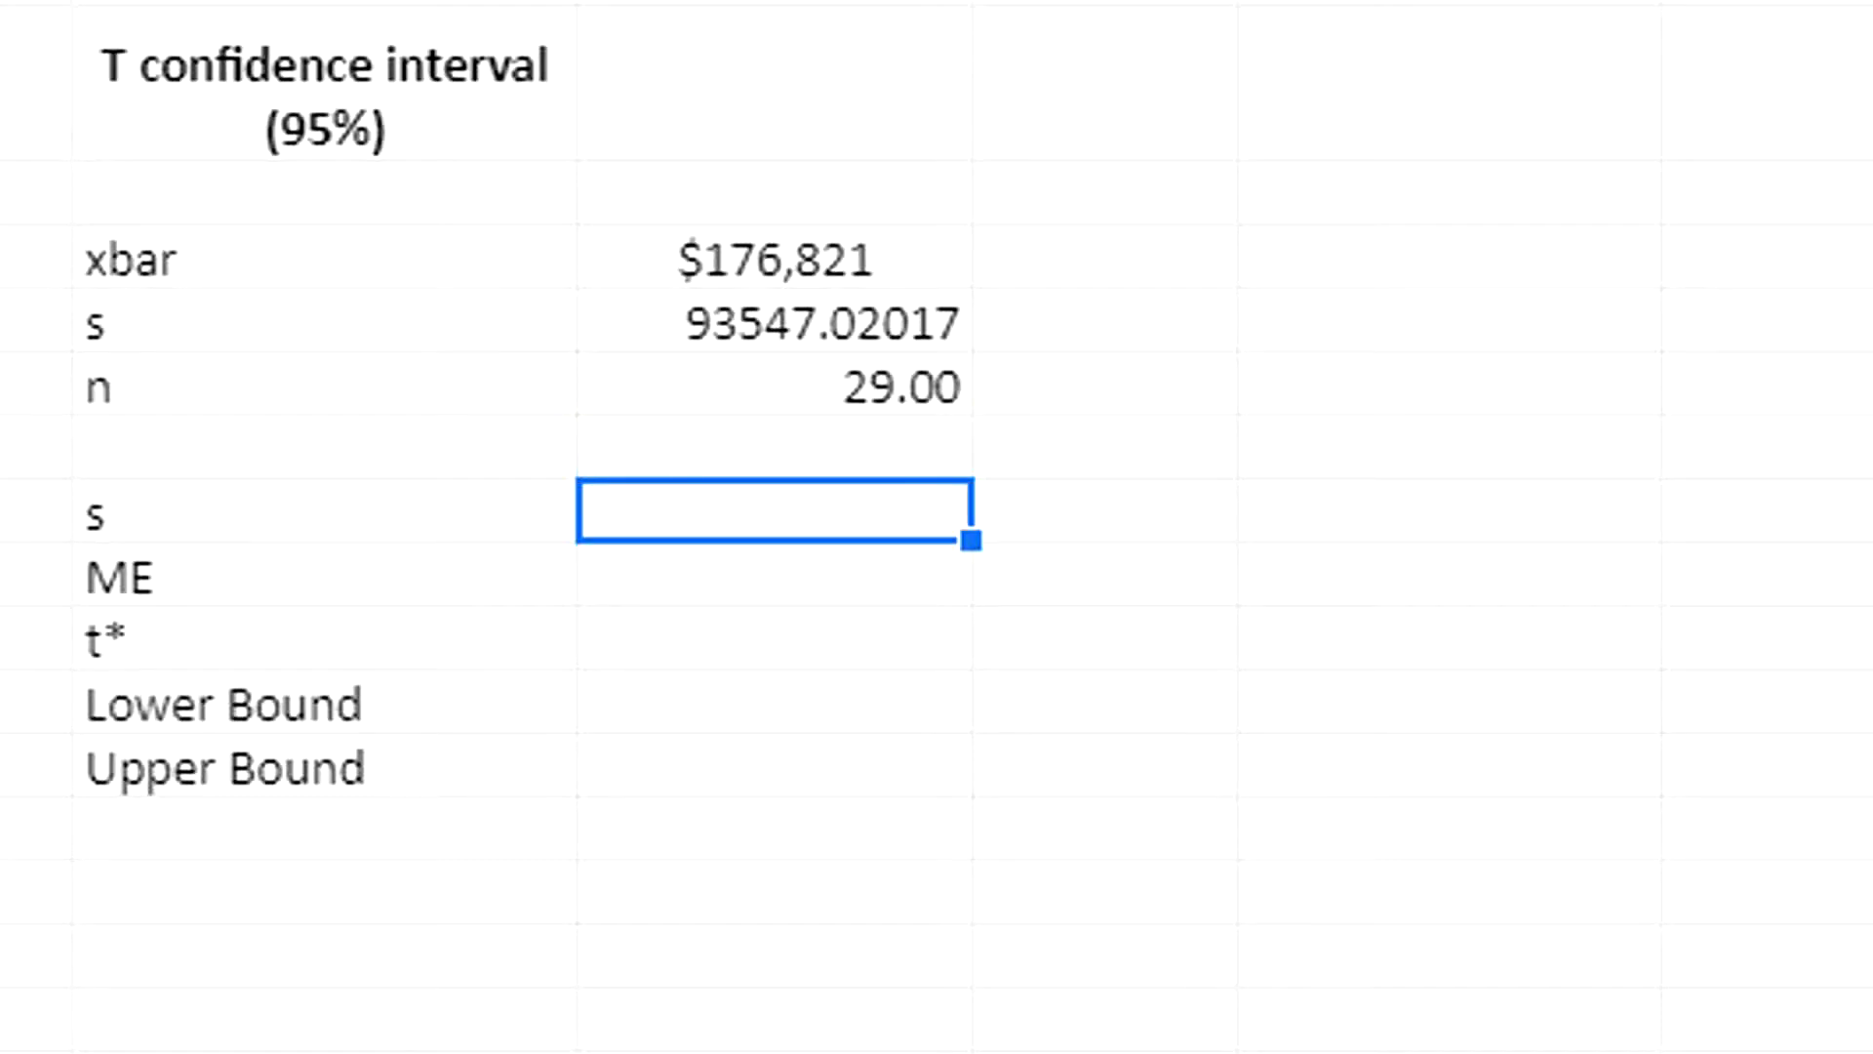
pyautogui.click(322, 509)
pyautogui.write('SE')
pyautogui.press('Tab')
pyautogui.write('=I9')
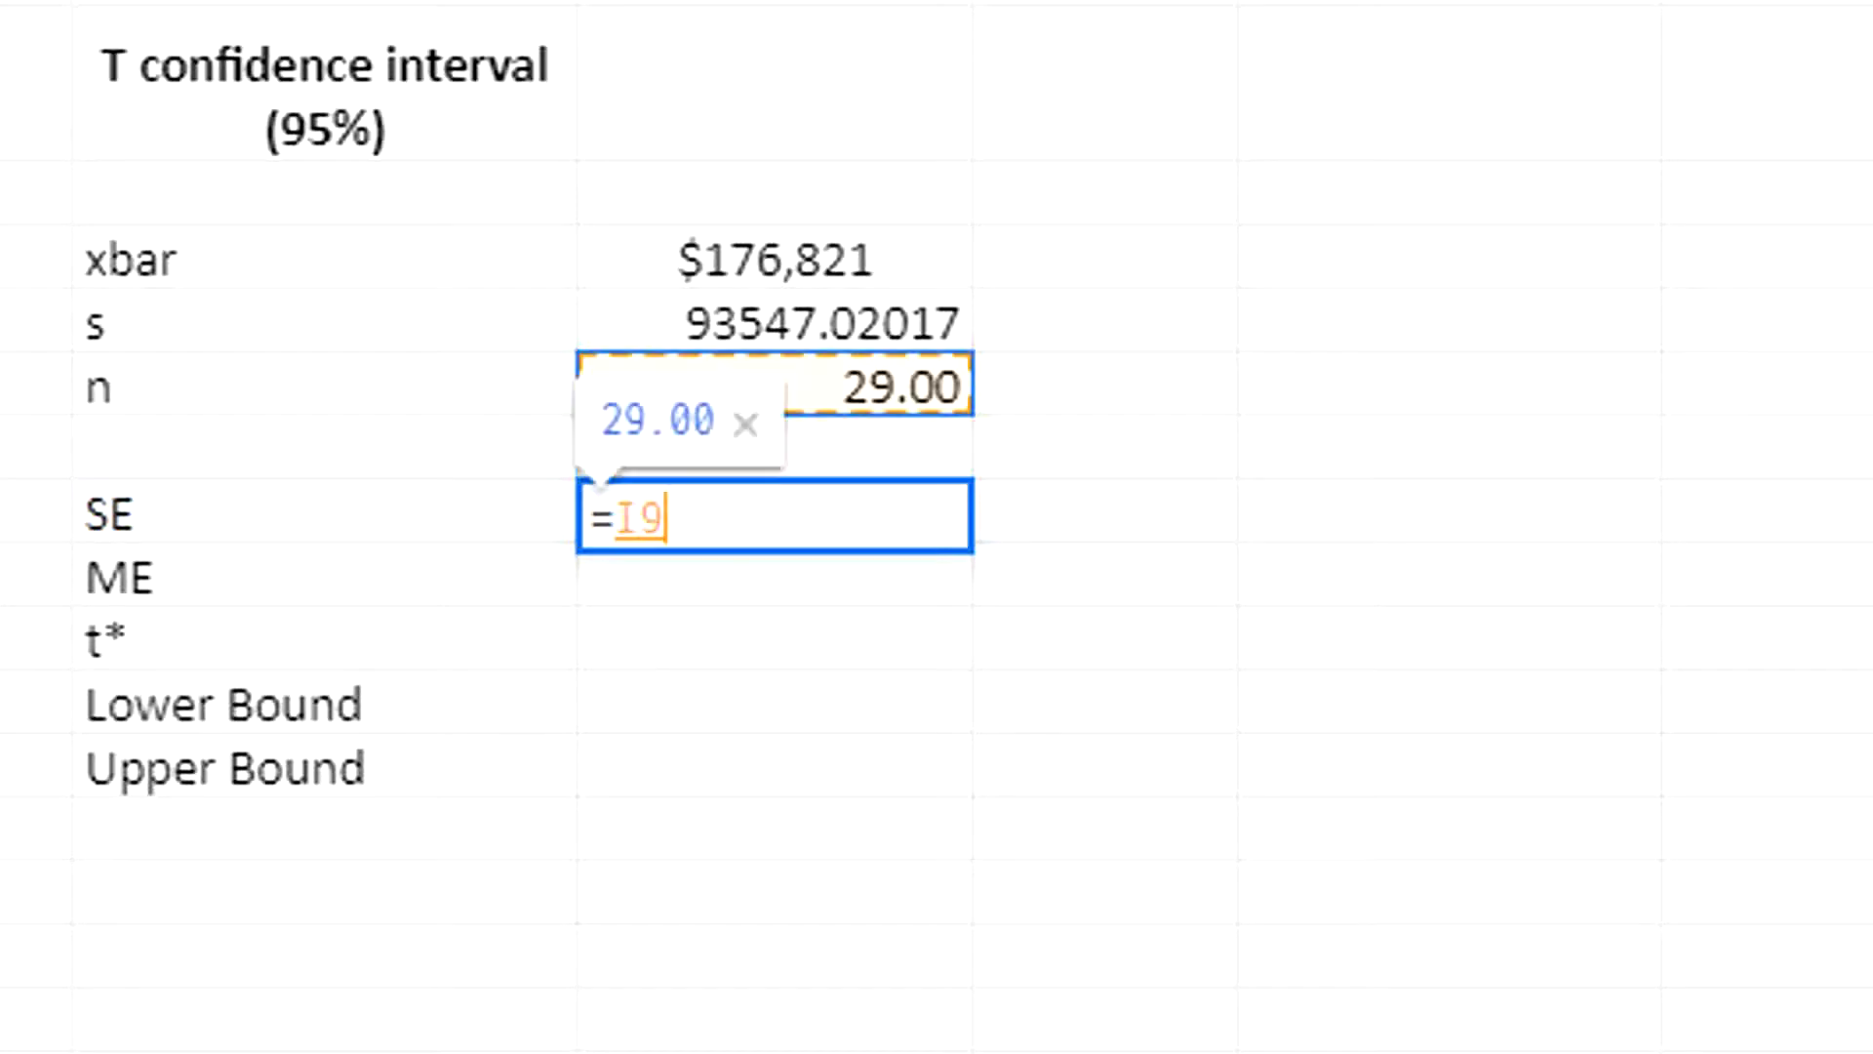
pyautogui.press('BackSpace')
pyautogui.write('8/s')
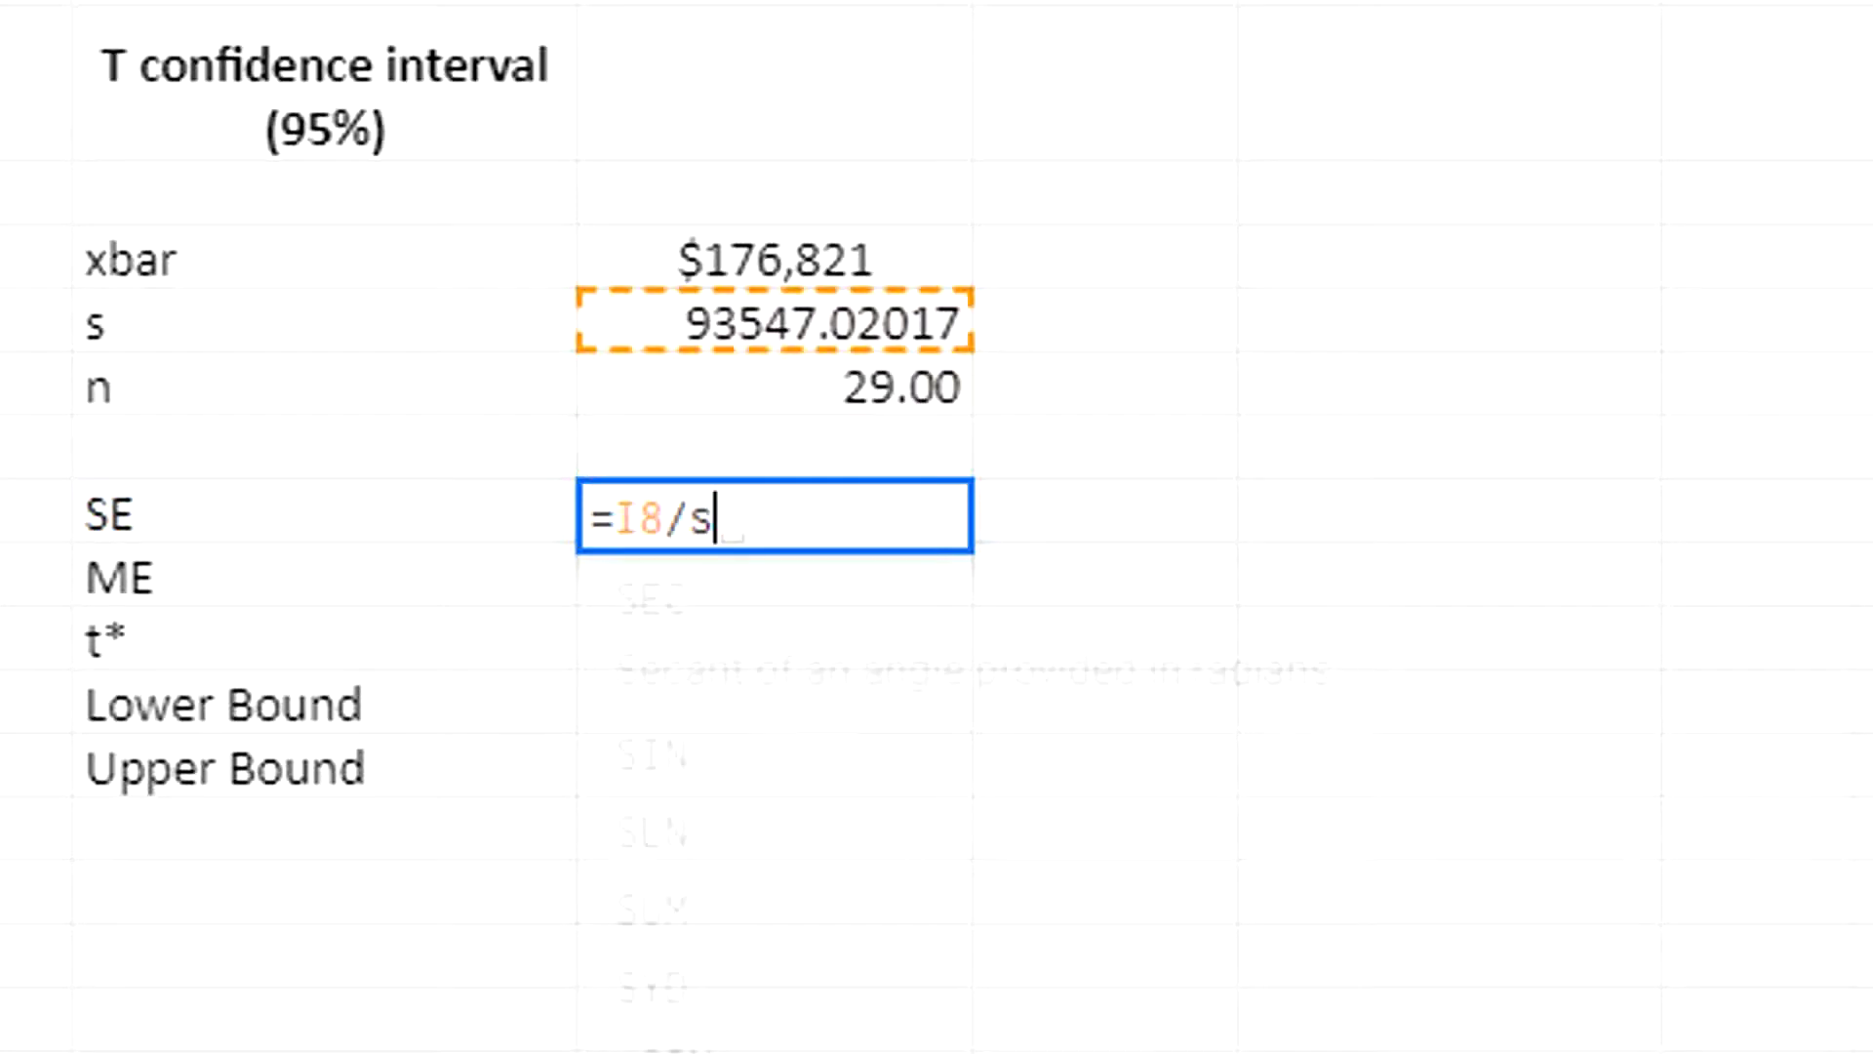
pyautogui.write('qrt')
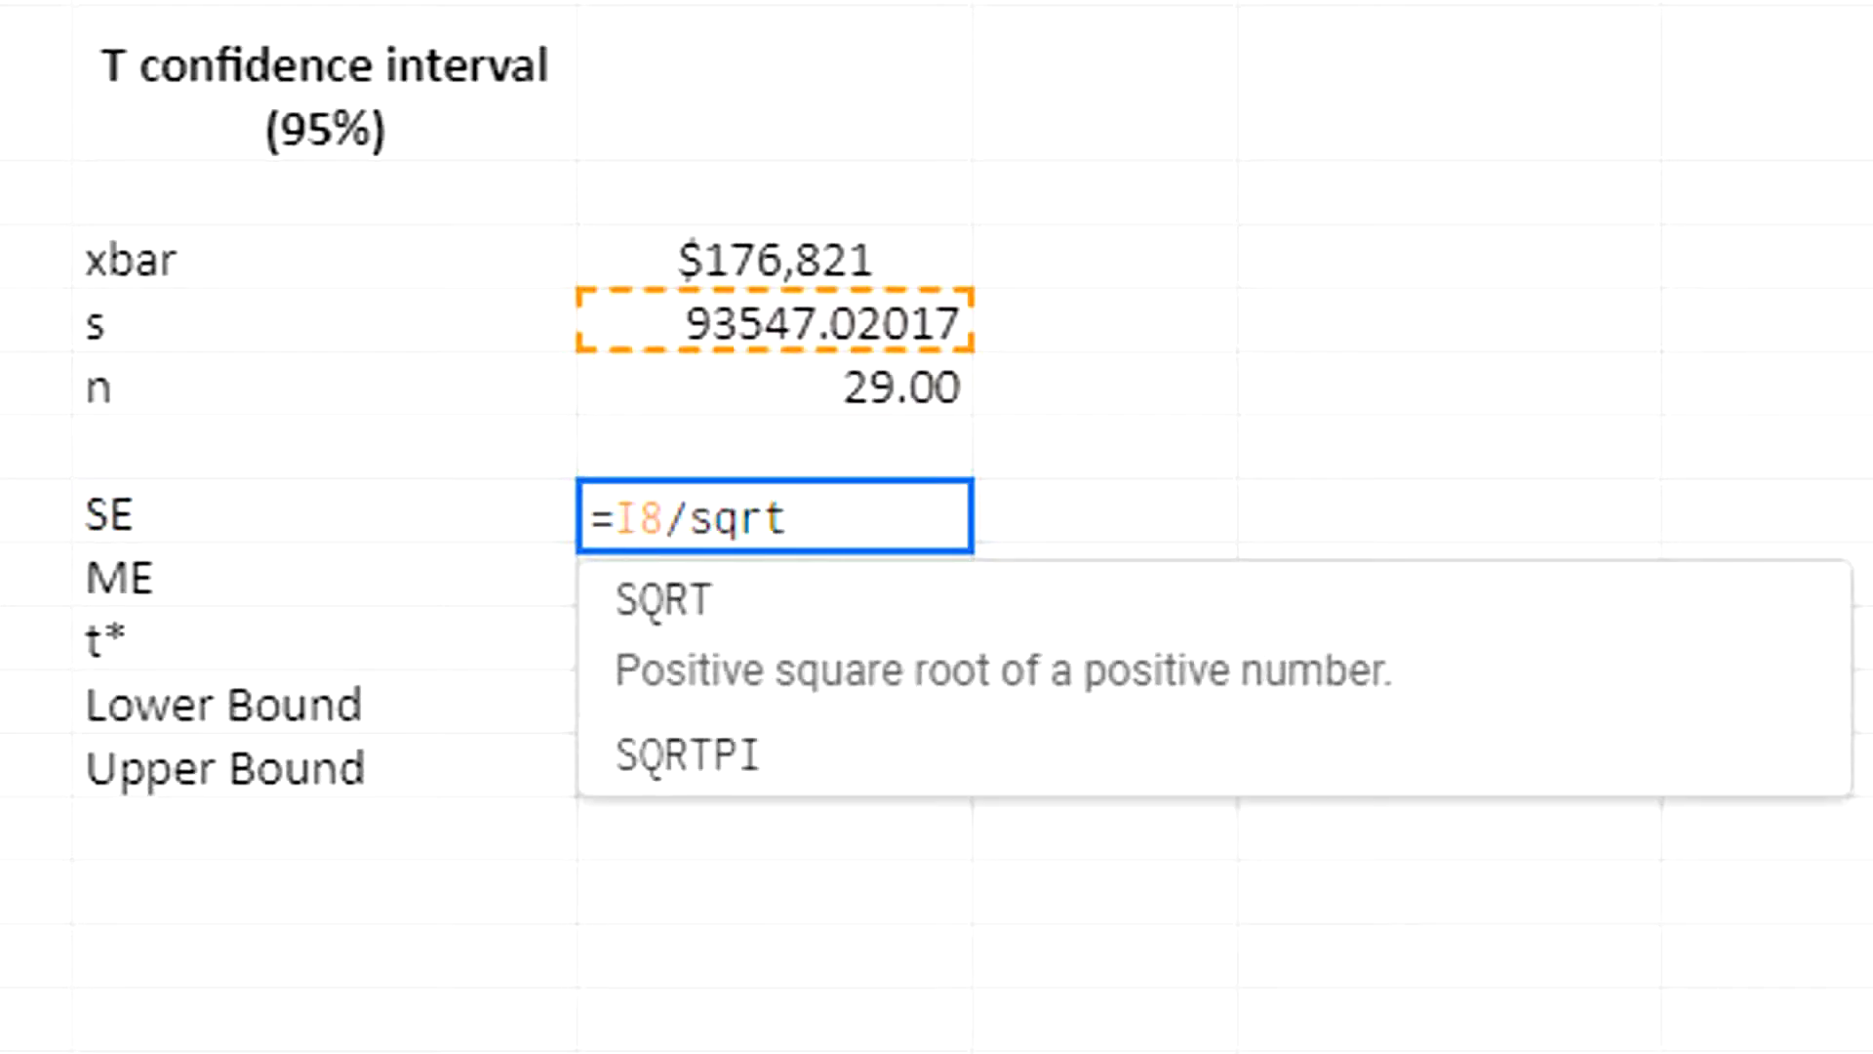
pyautogui.write('(')
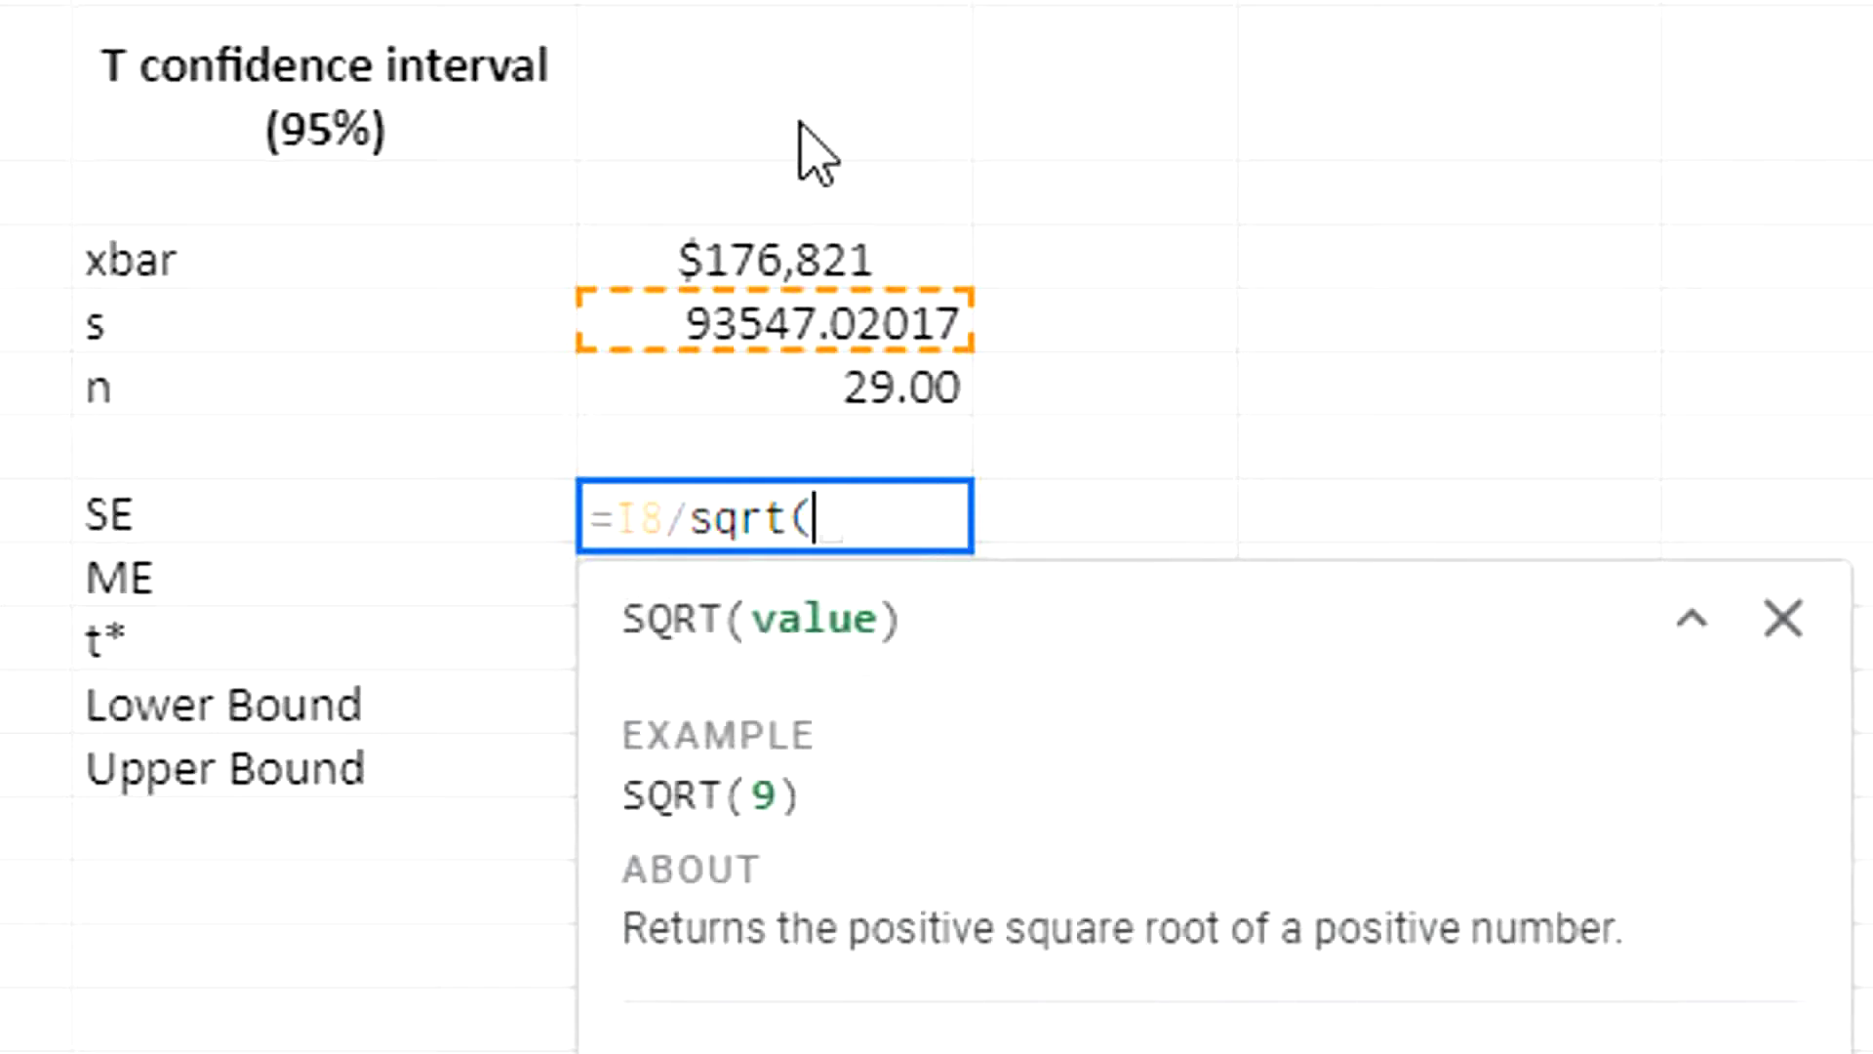
pyautogui.click(802, 410)
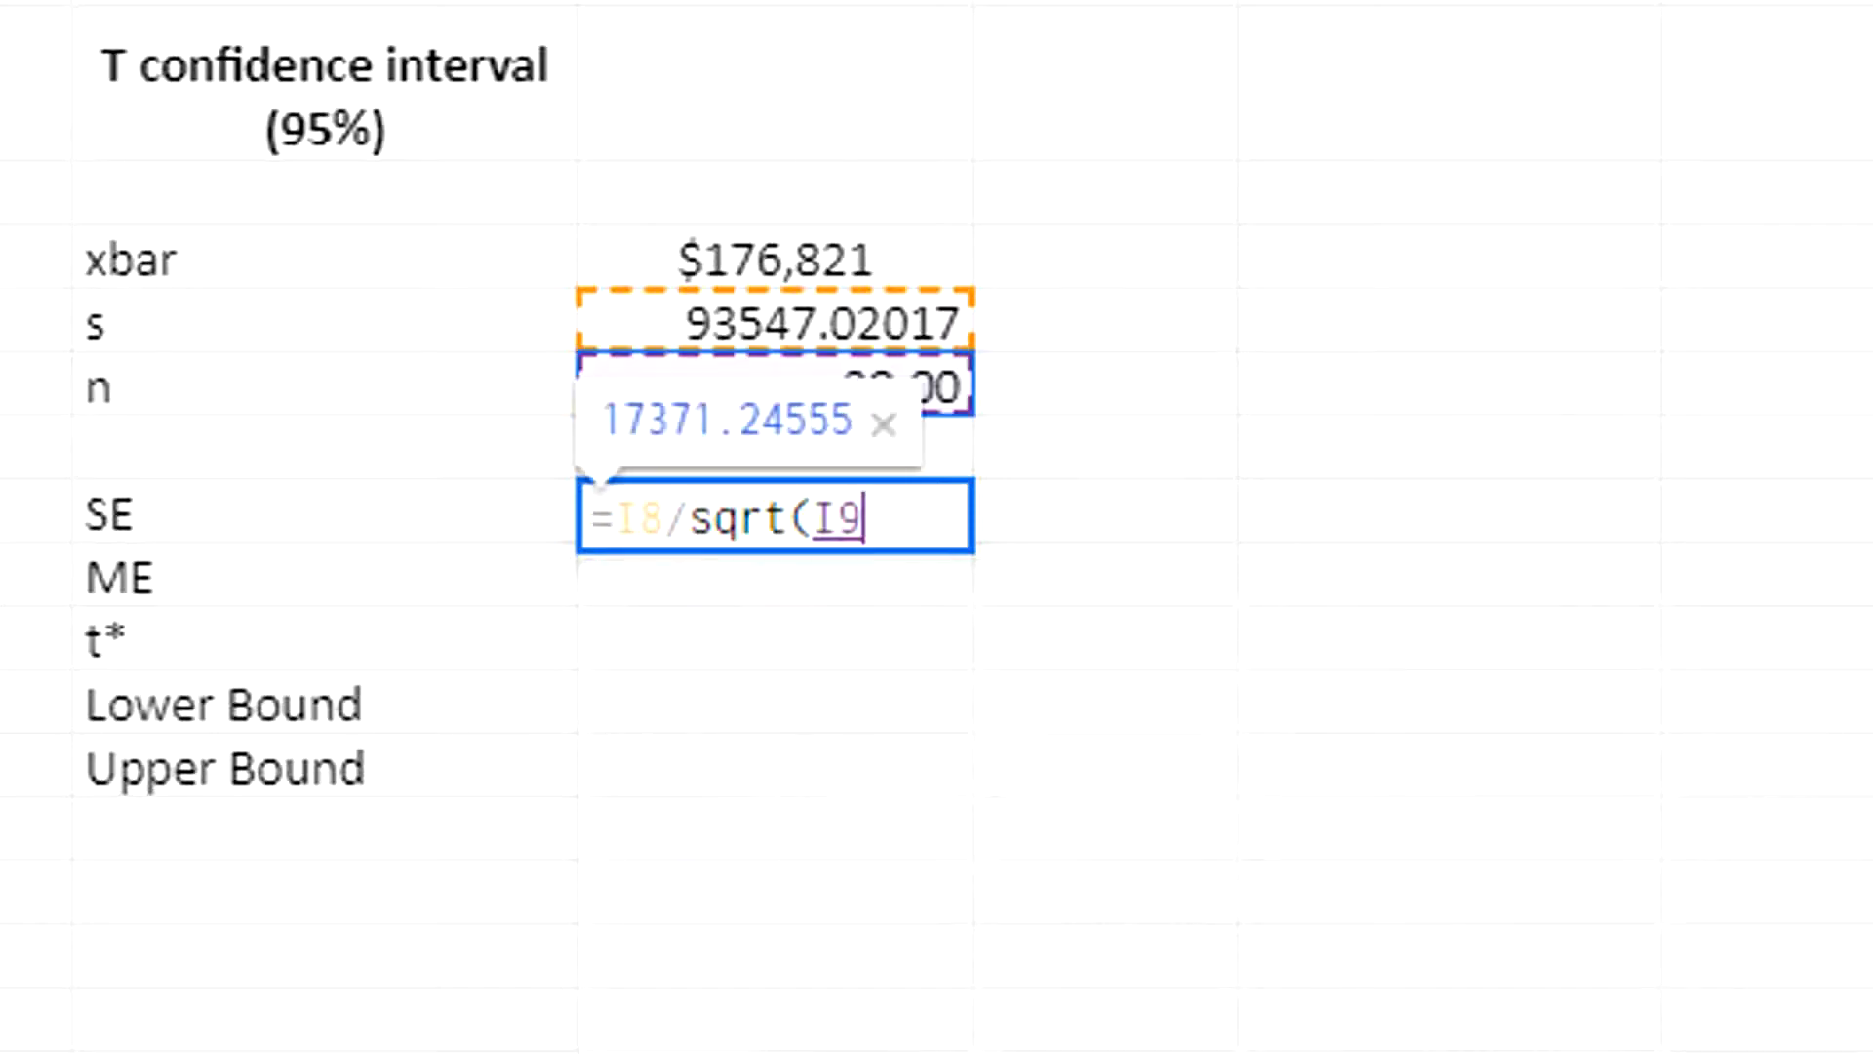
pyautogui.write(')')
pyautogui.press('Return')
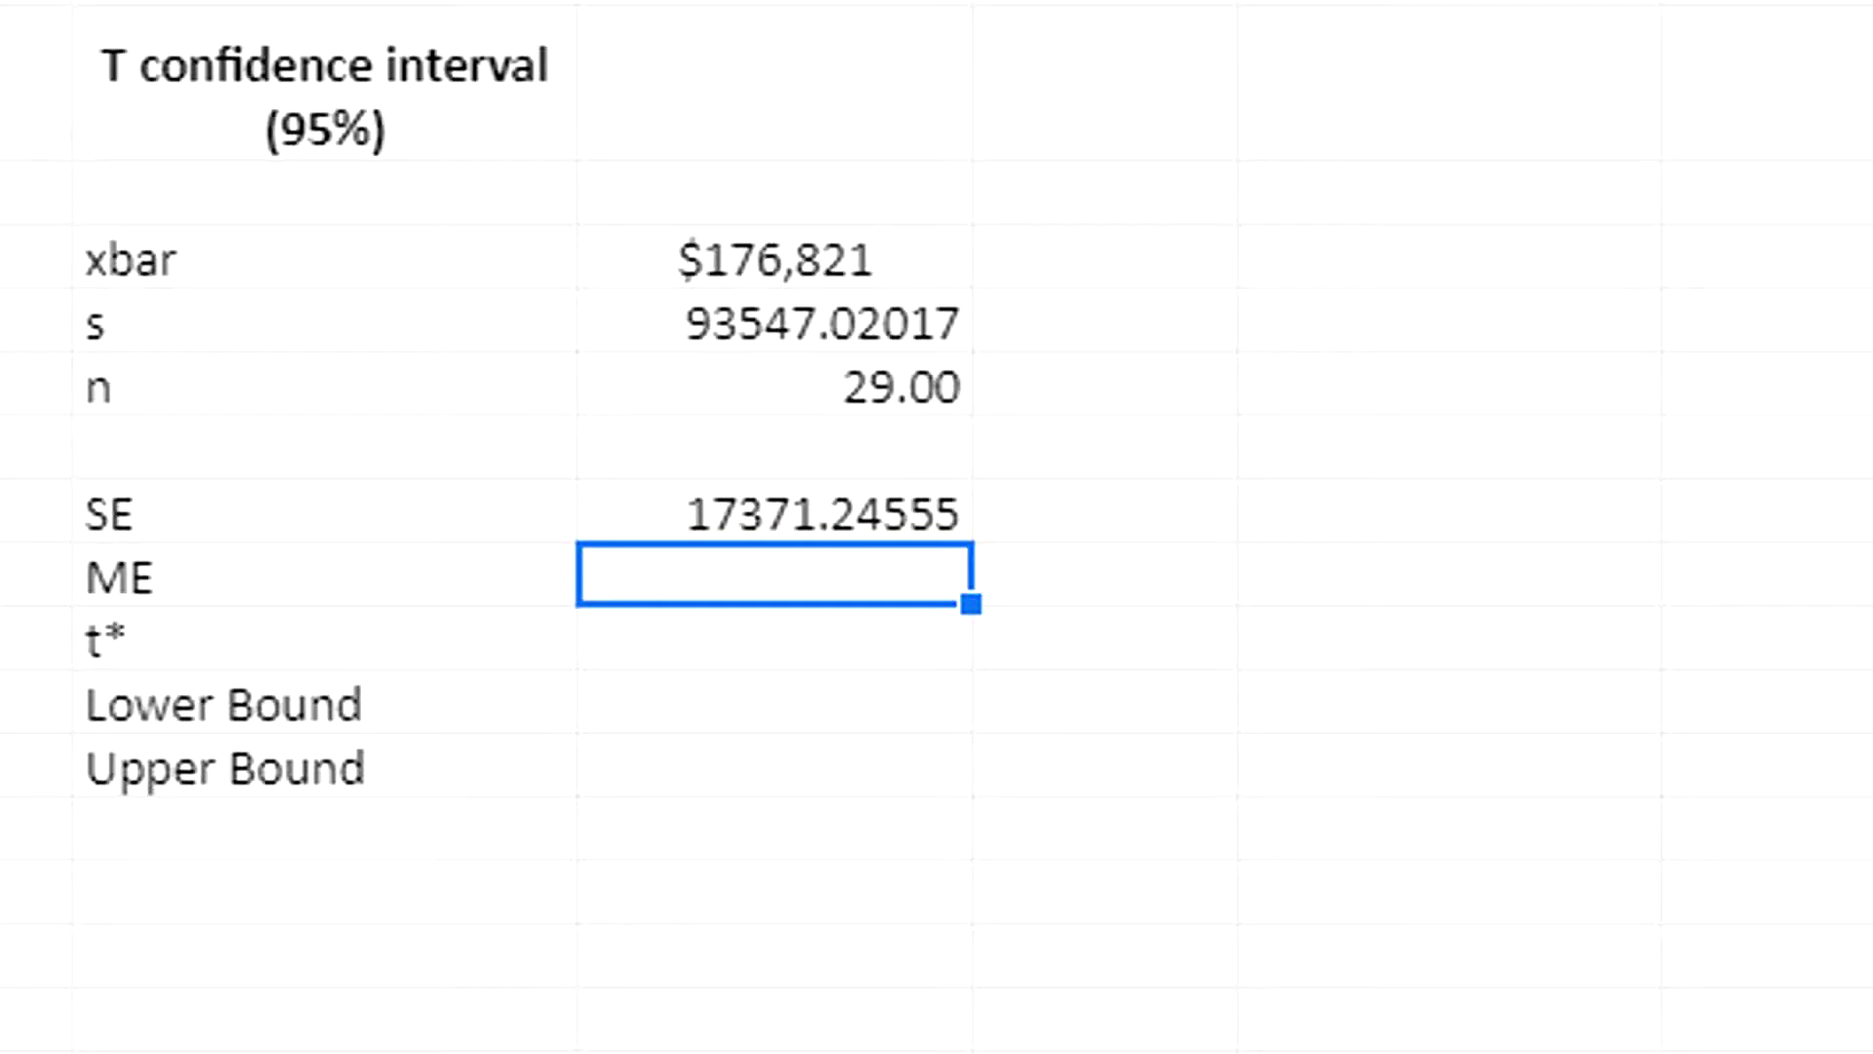
# Reorder the labels so t* sits above ME
pyautogui.click(112, 639)
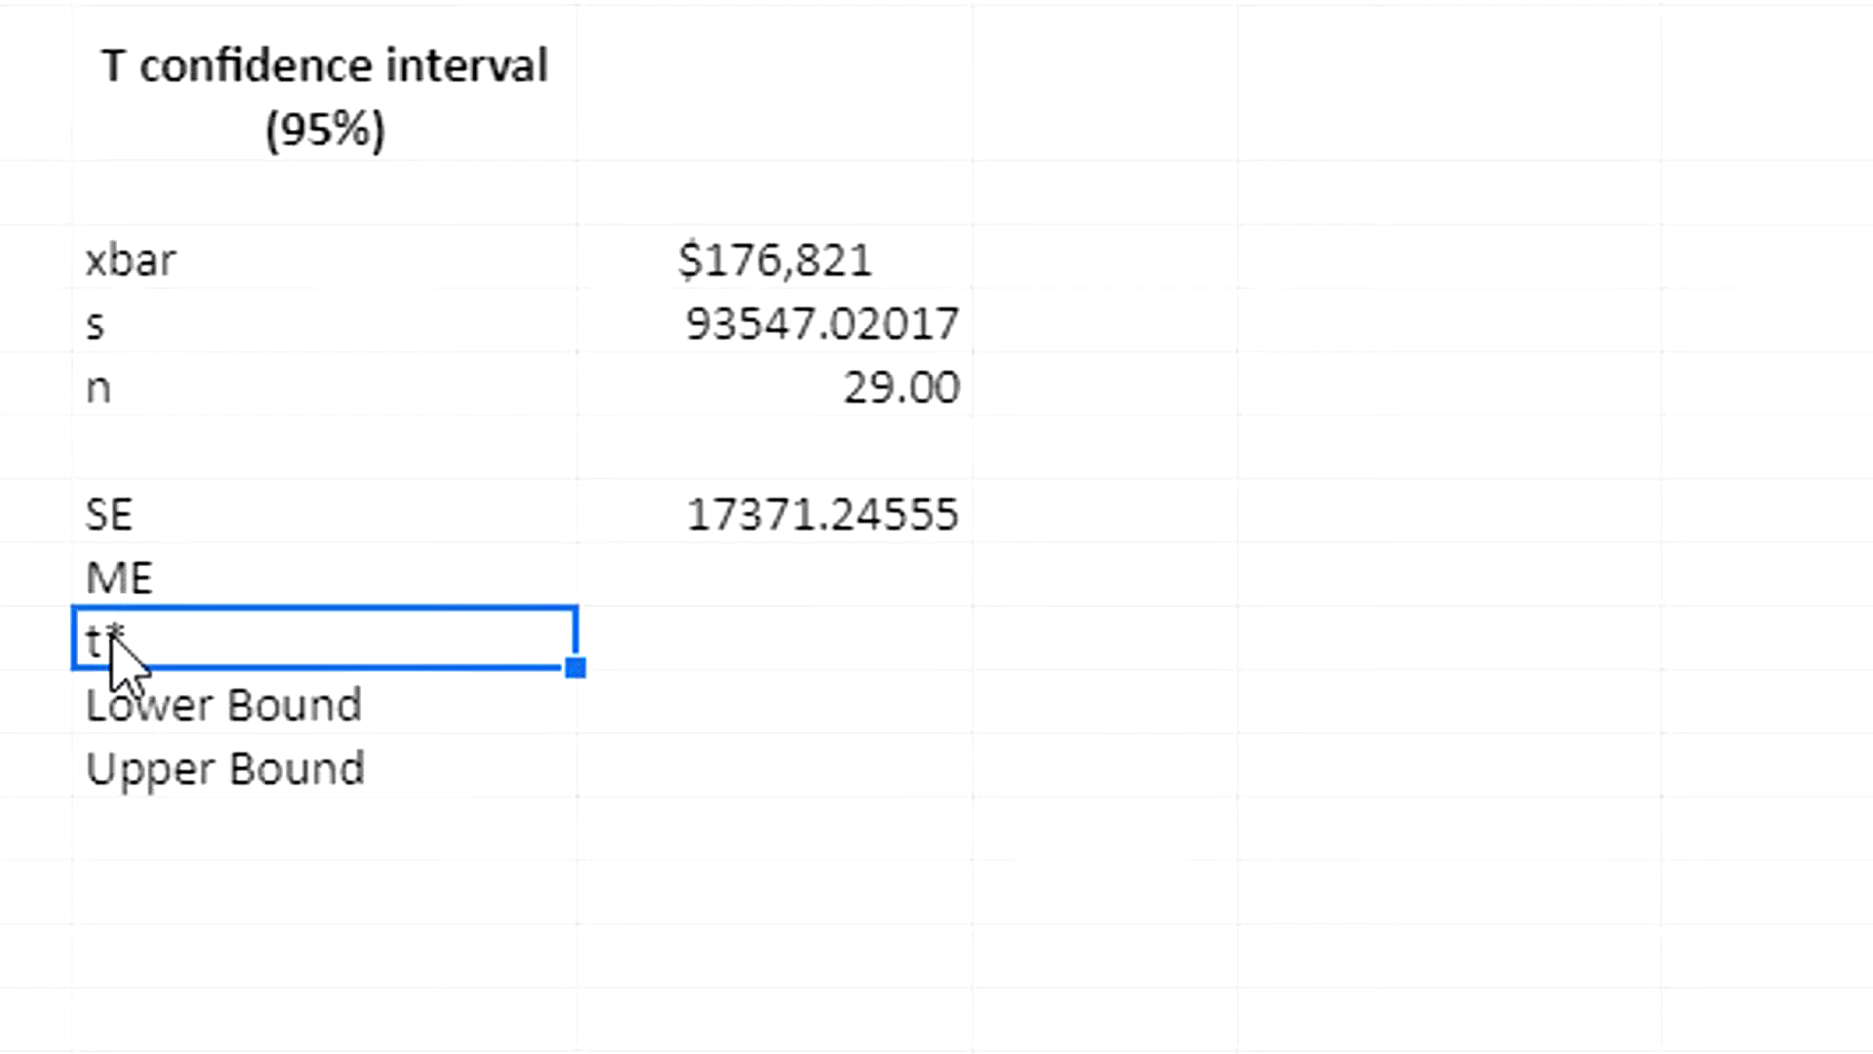
pyautogui.press('Up')
pyautogui.write('t*')
pyautogui.press('Return')
pyautogui.write('ME')
pyautogui.press('Tab')
pyautogui.press('Up')
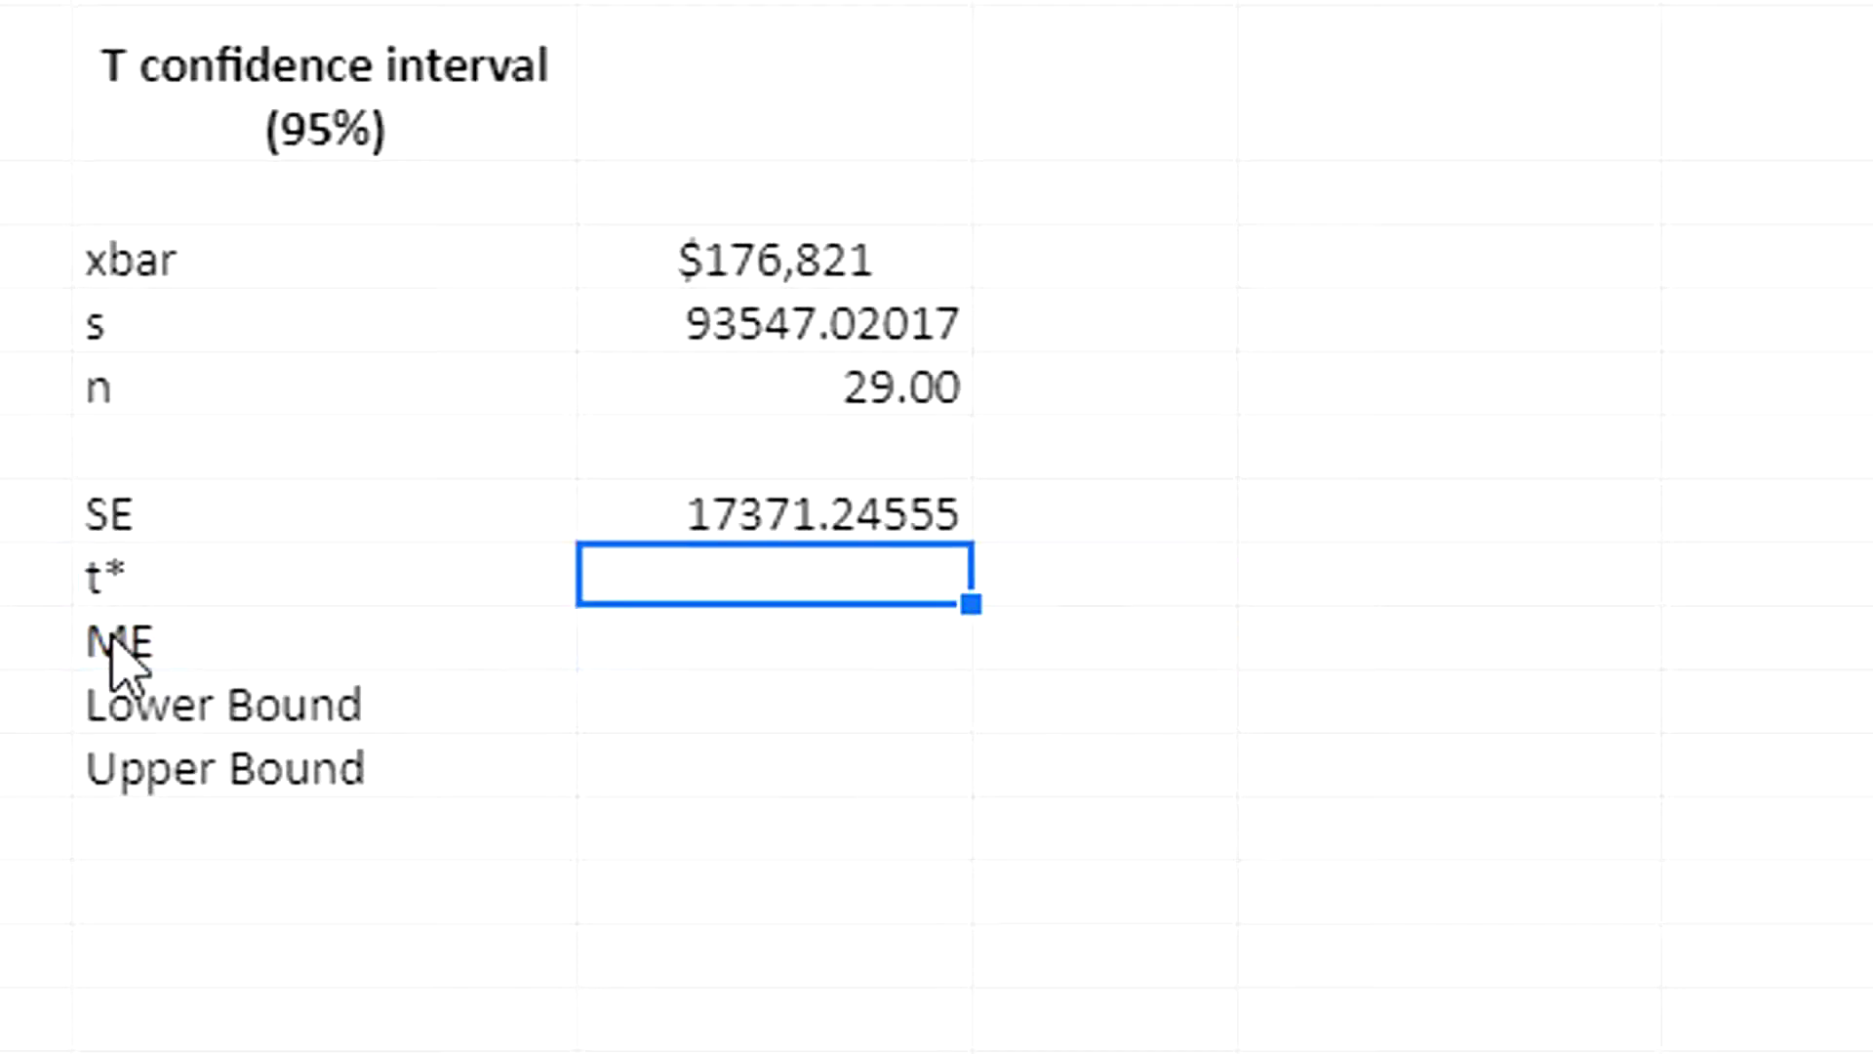
# Enter =T.INV.2T(0.95,I9-1) in the t* value cell
pyautogui.write('=')
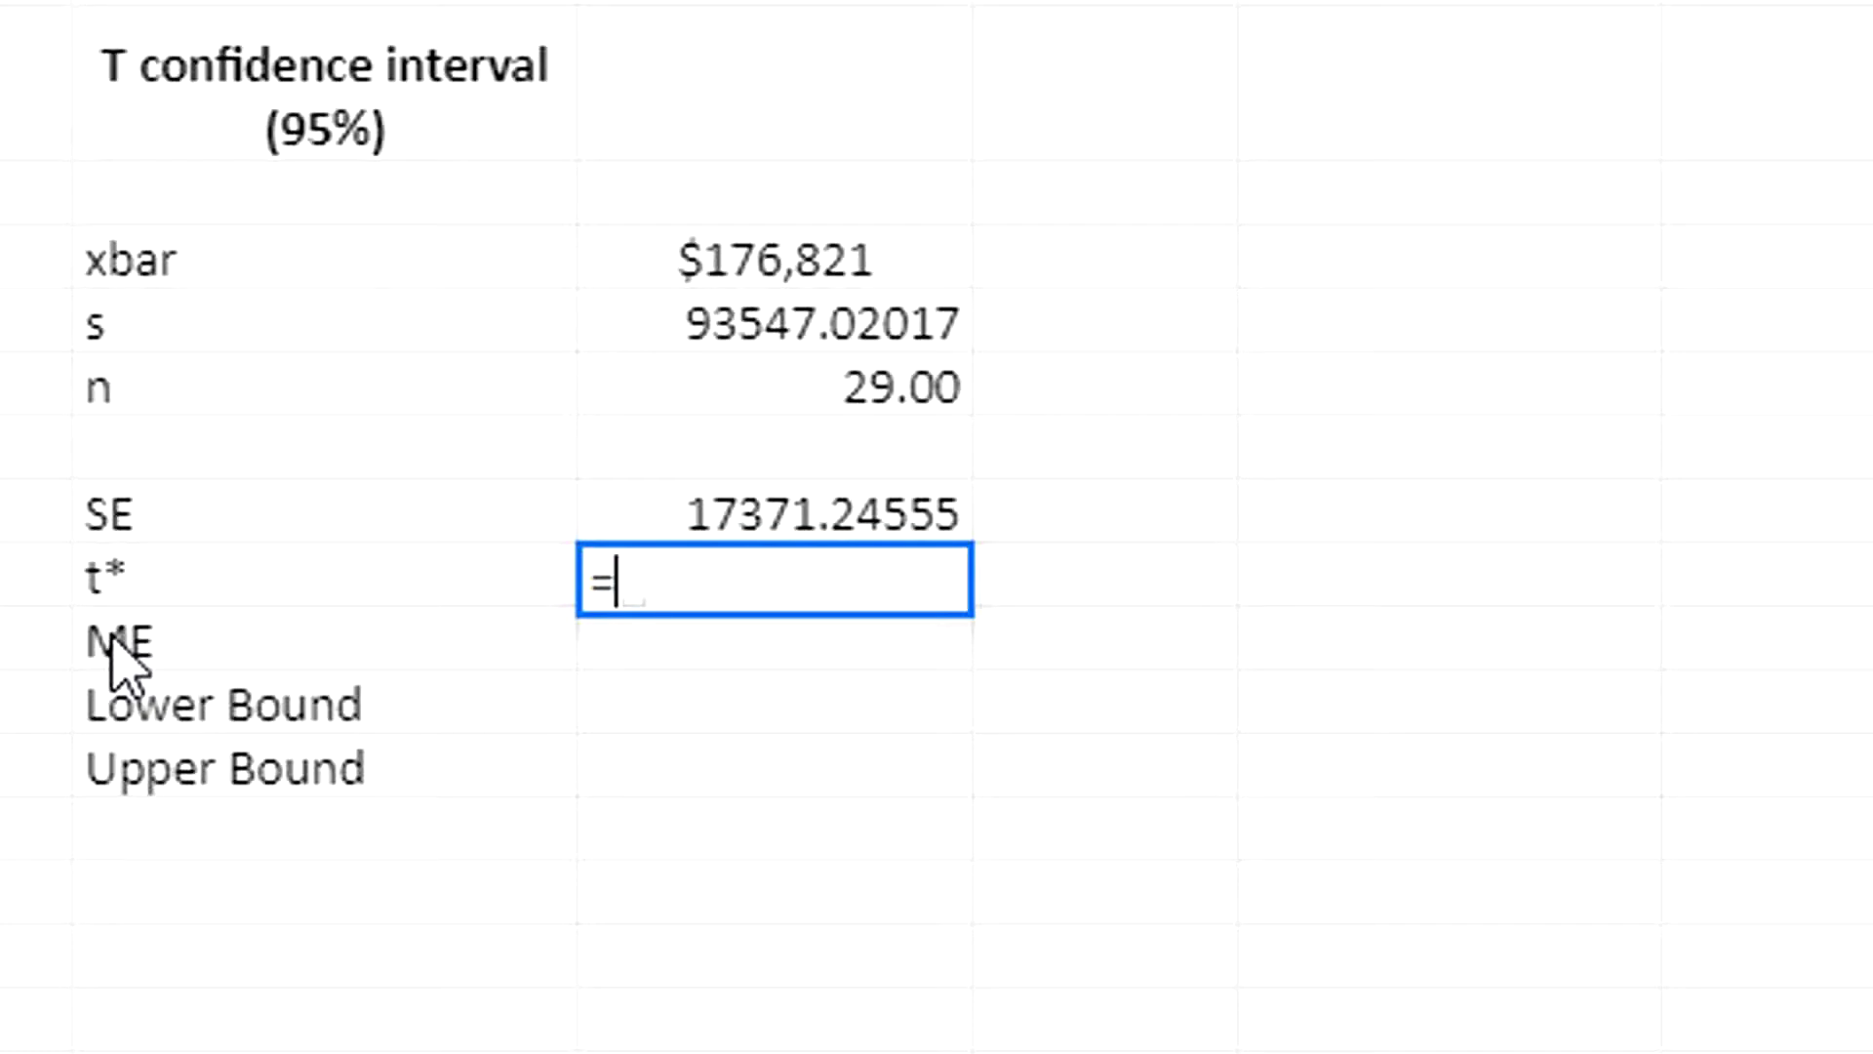
pyautogui.write('t.')
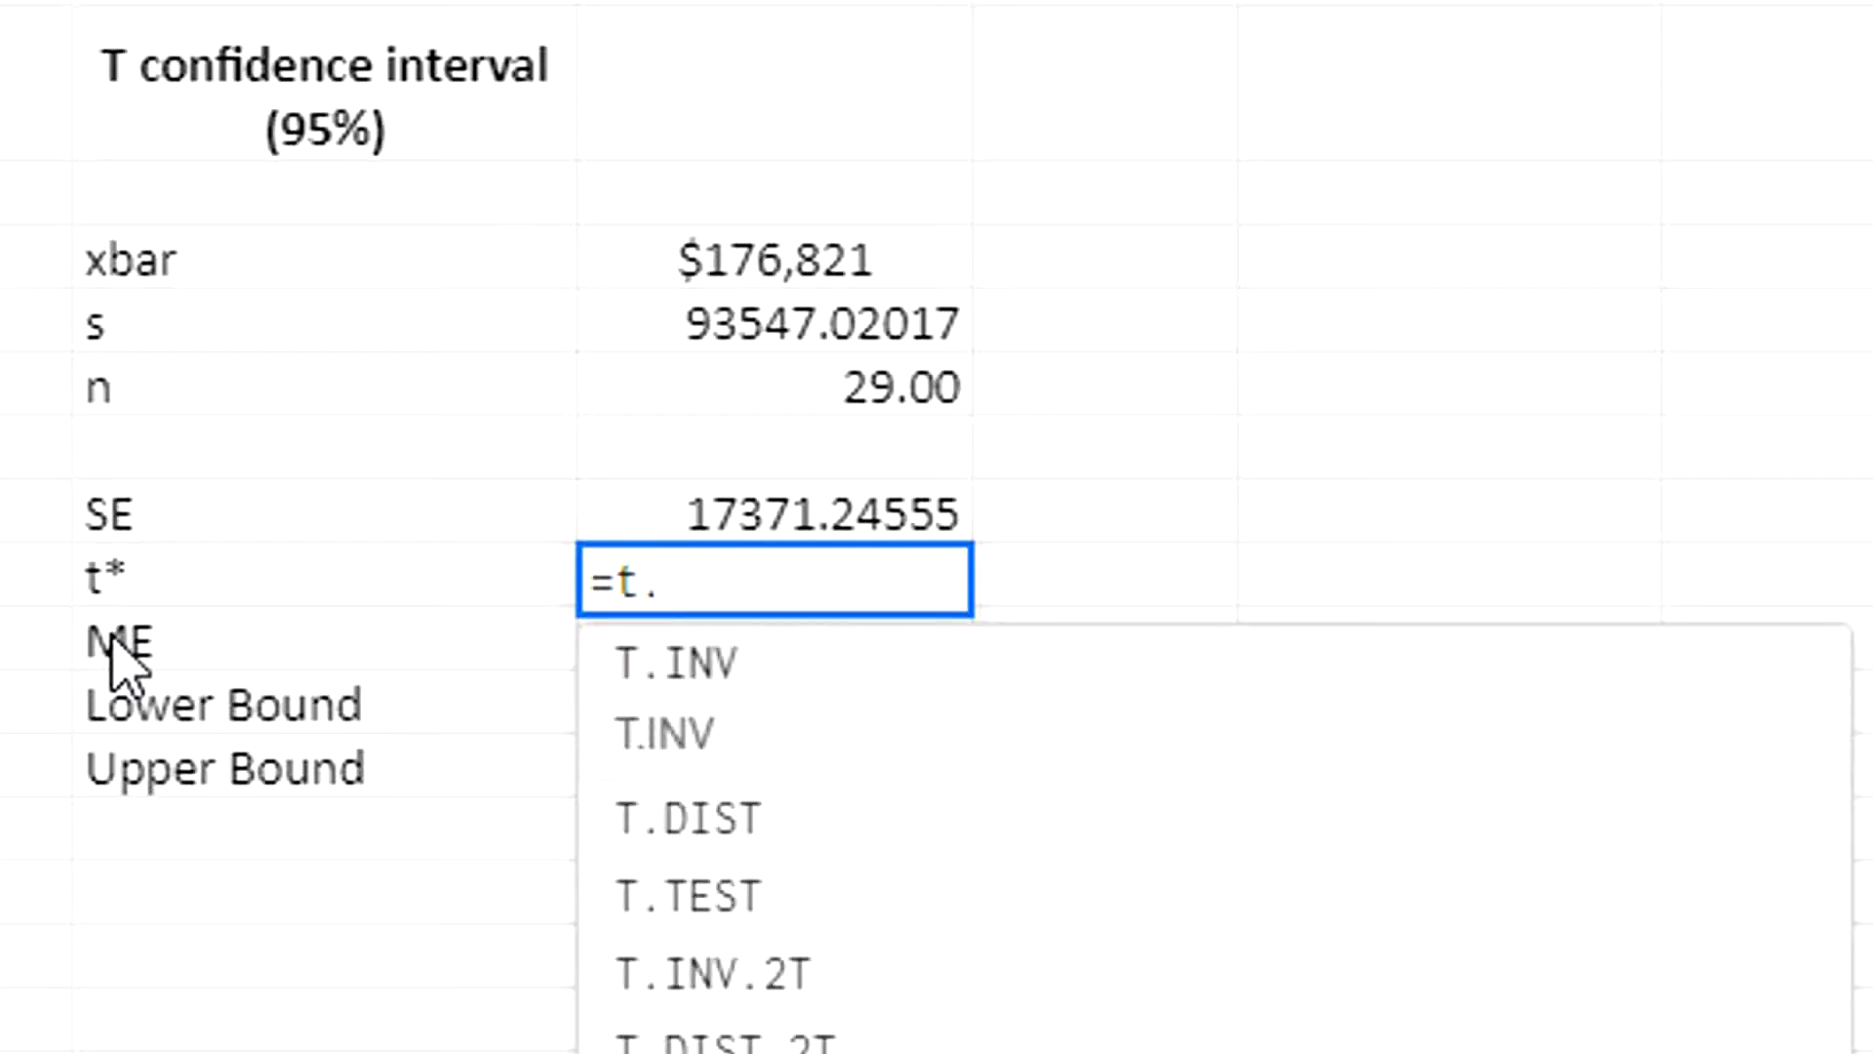
pyautogui.write('inv')
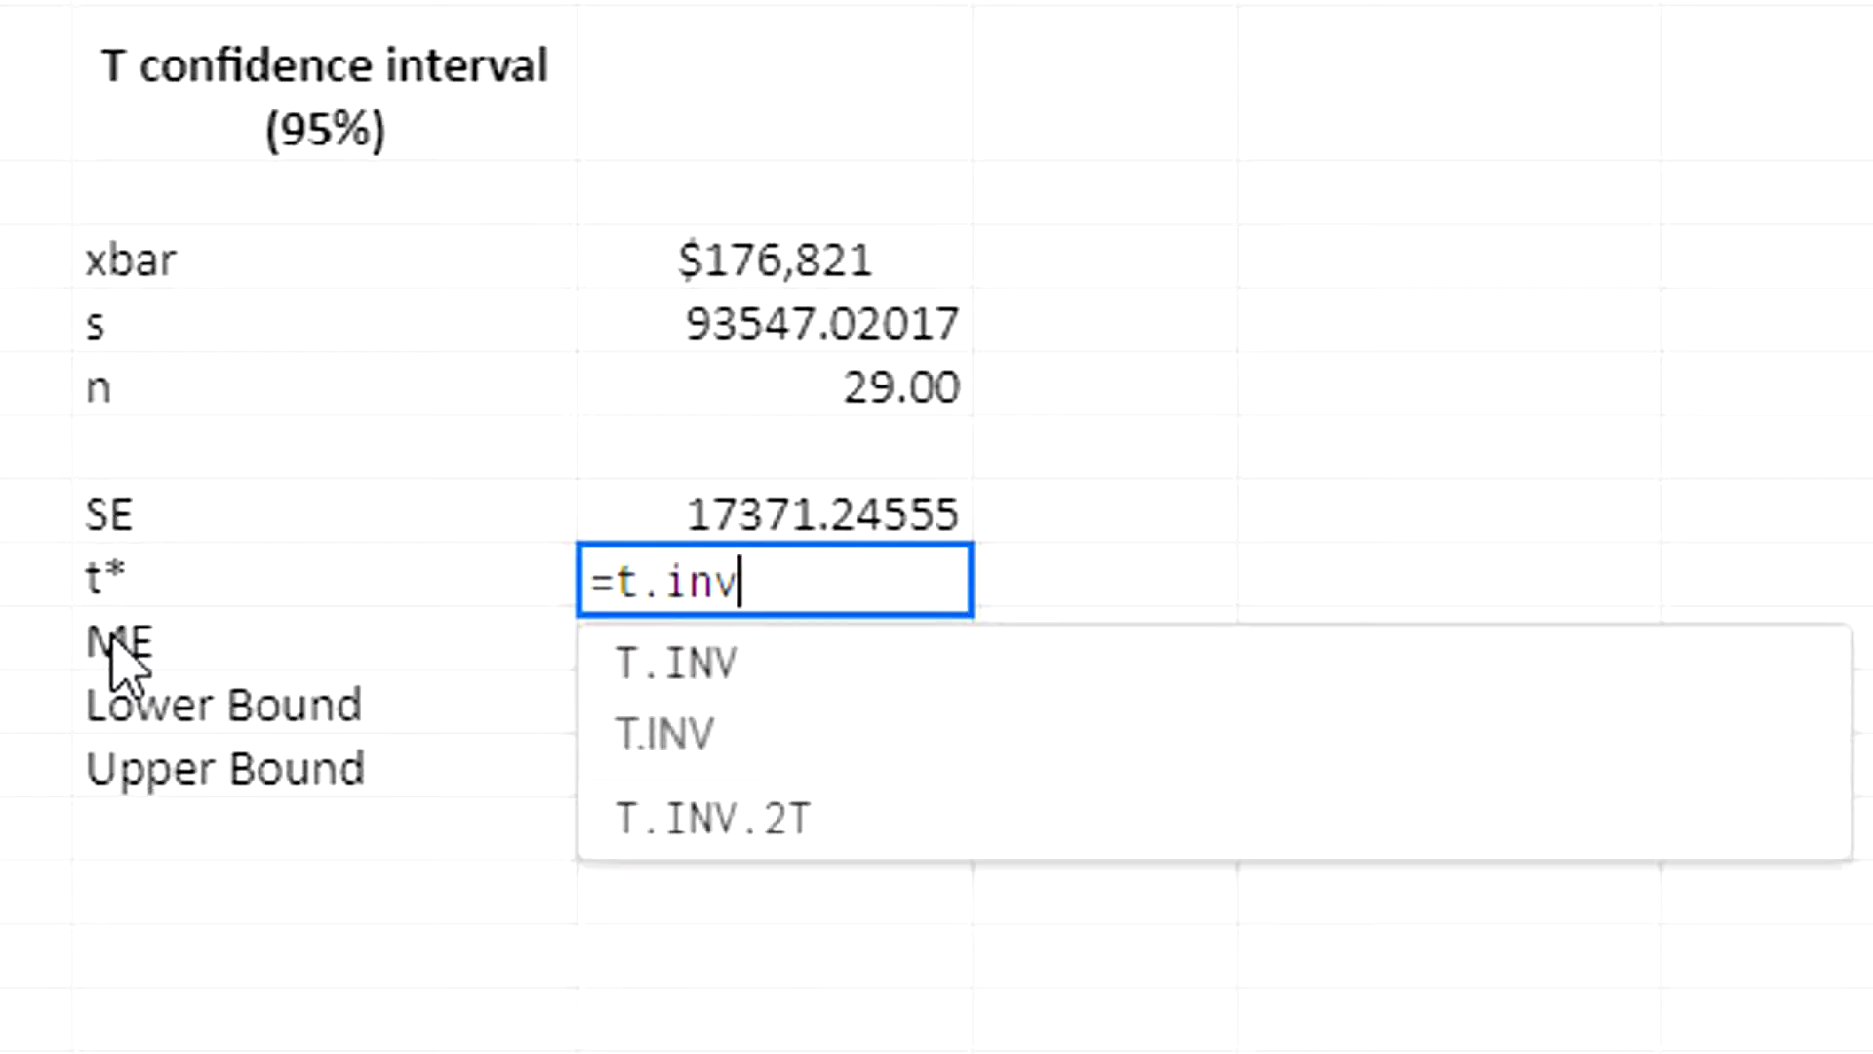
pyautogui.write('.')
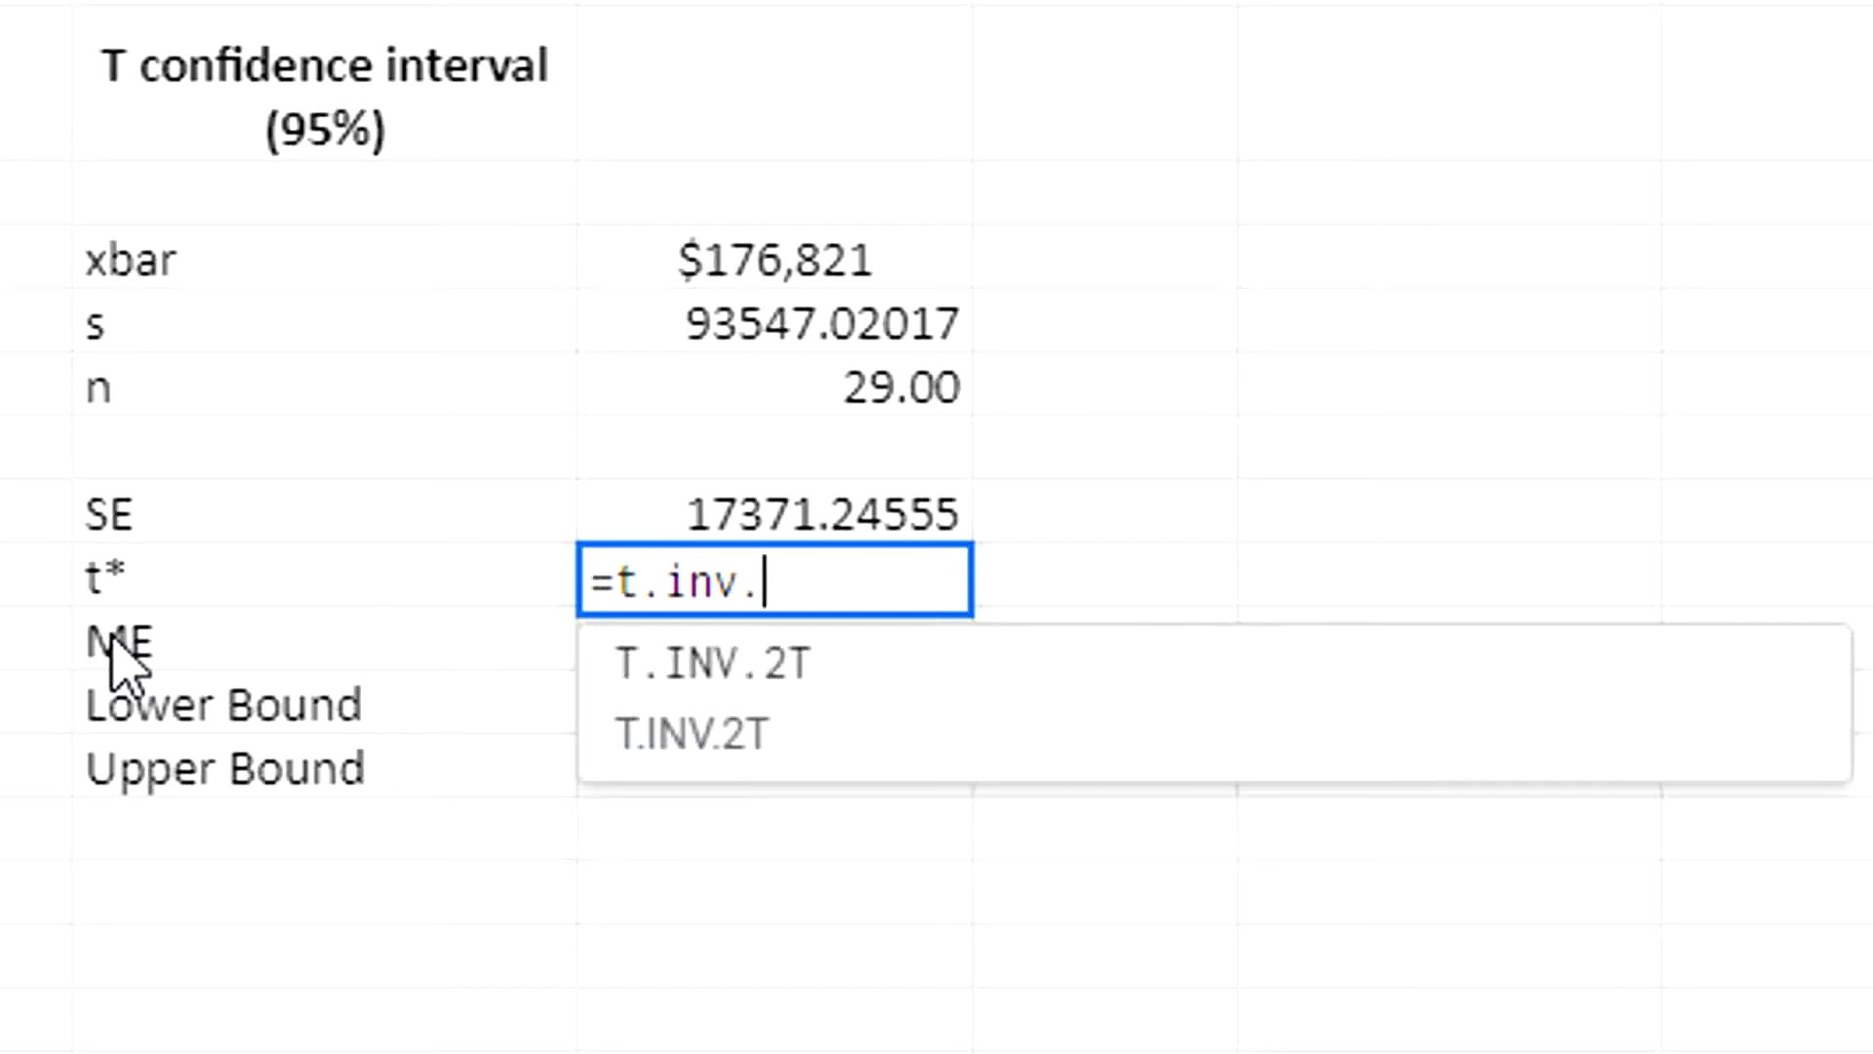
pyautogui.write('2t(')
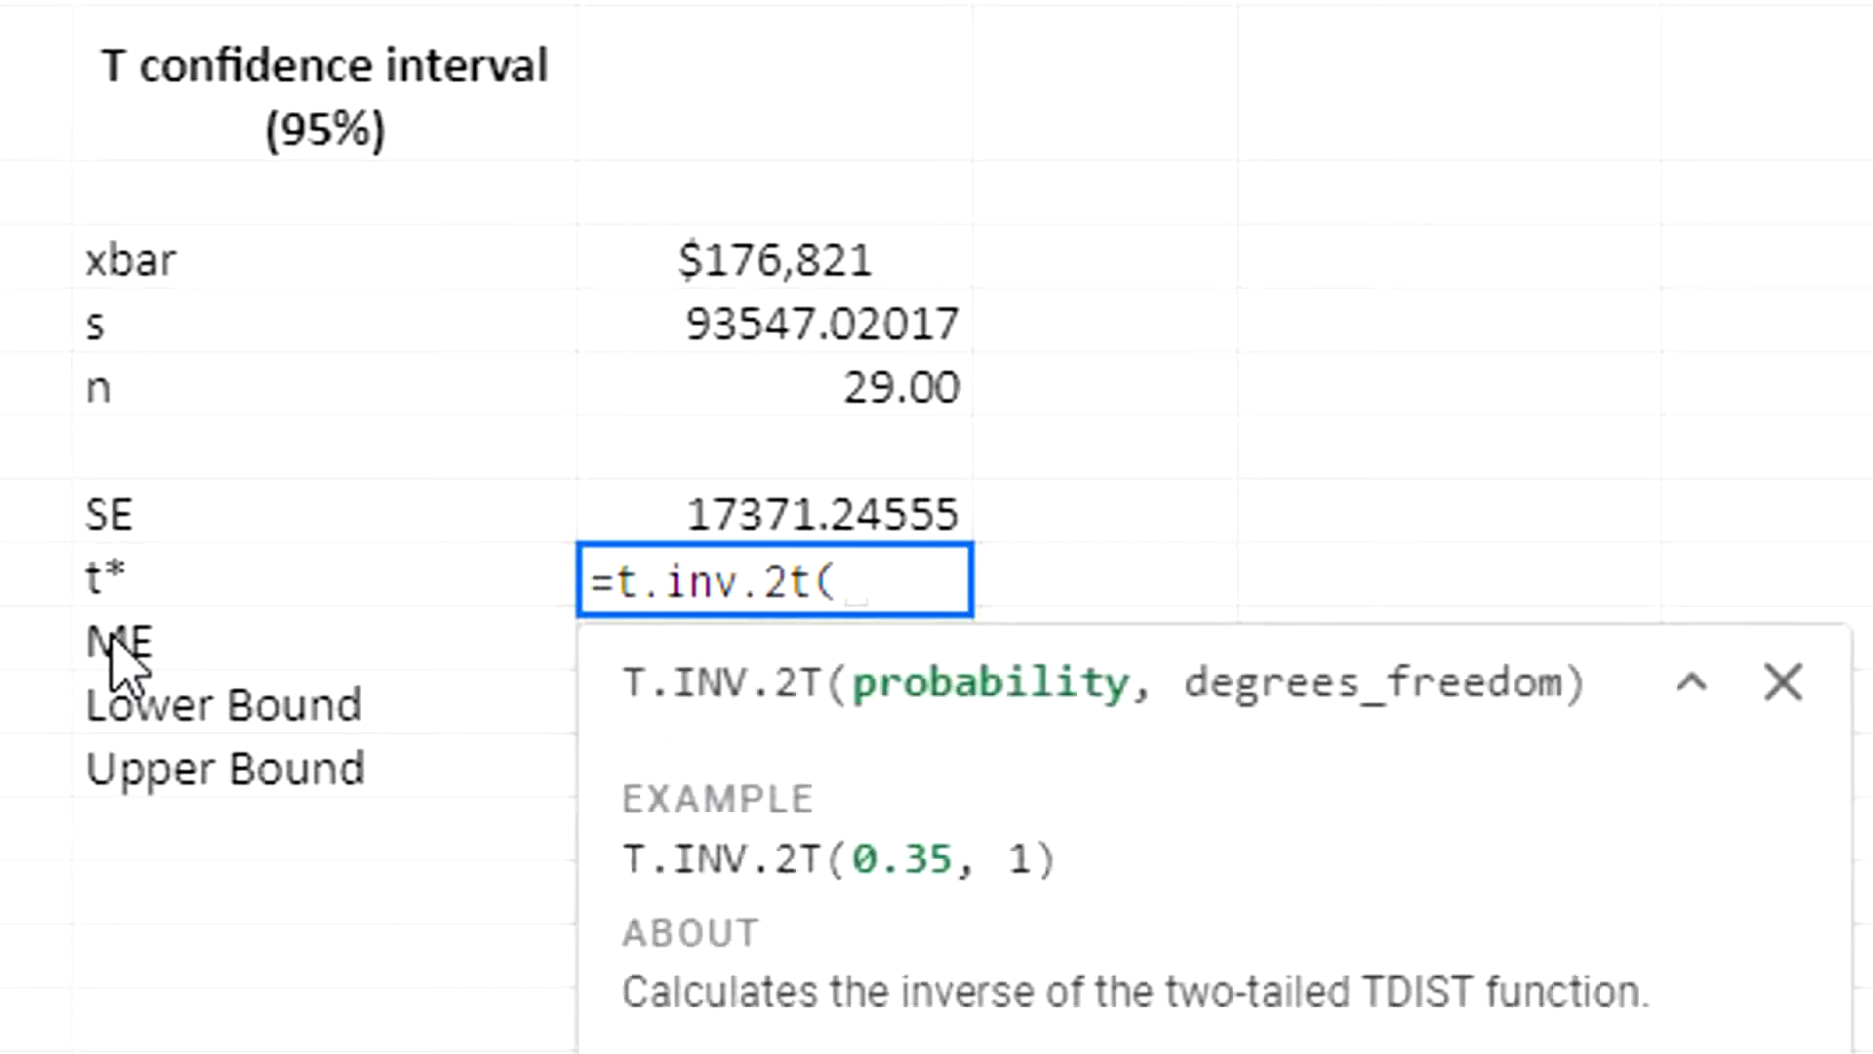
pyautogui.write('.0')
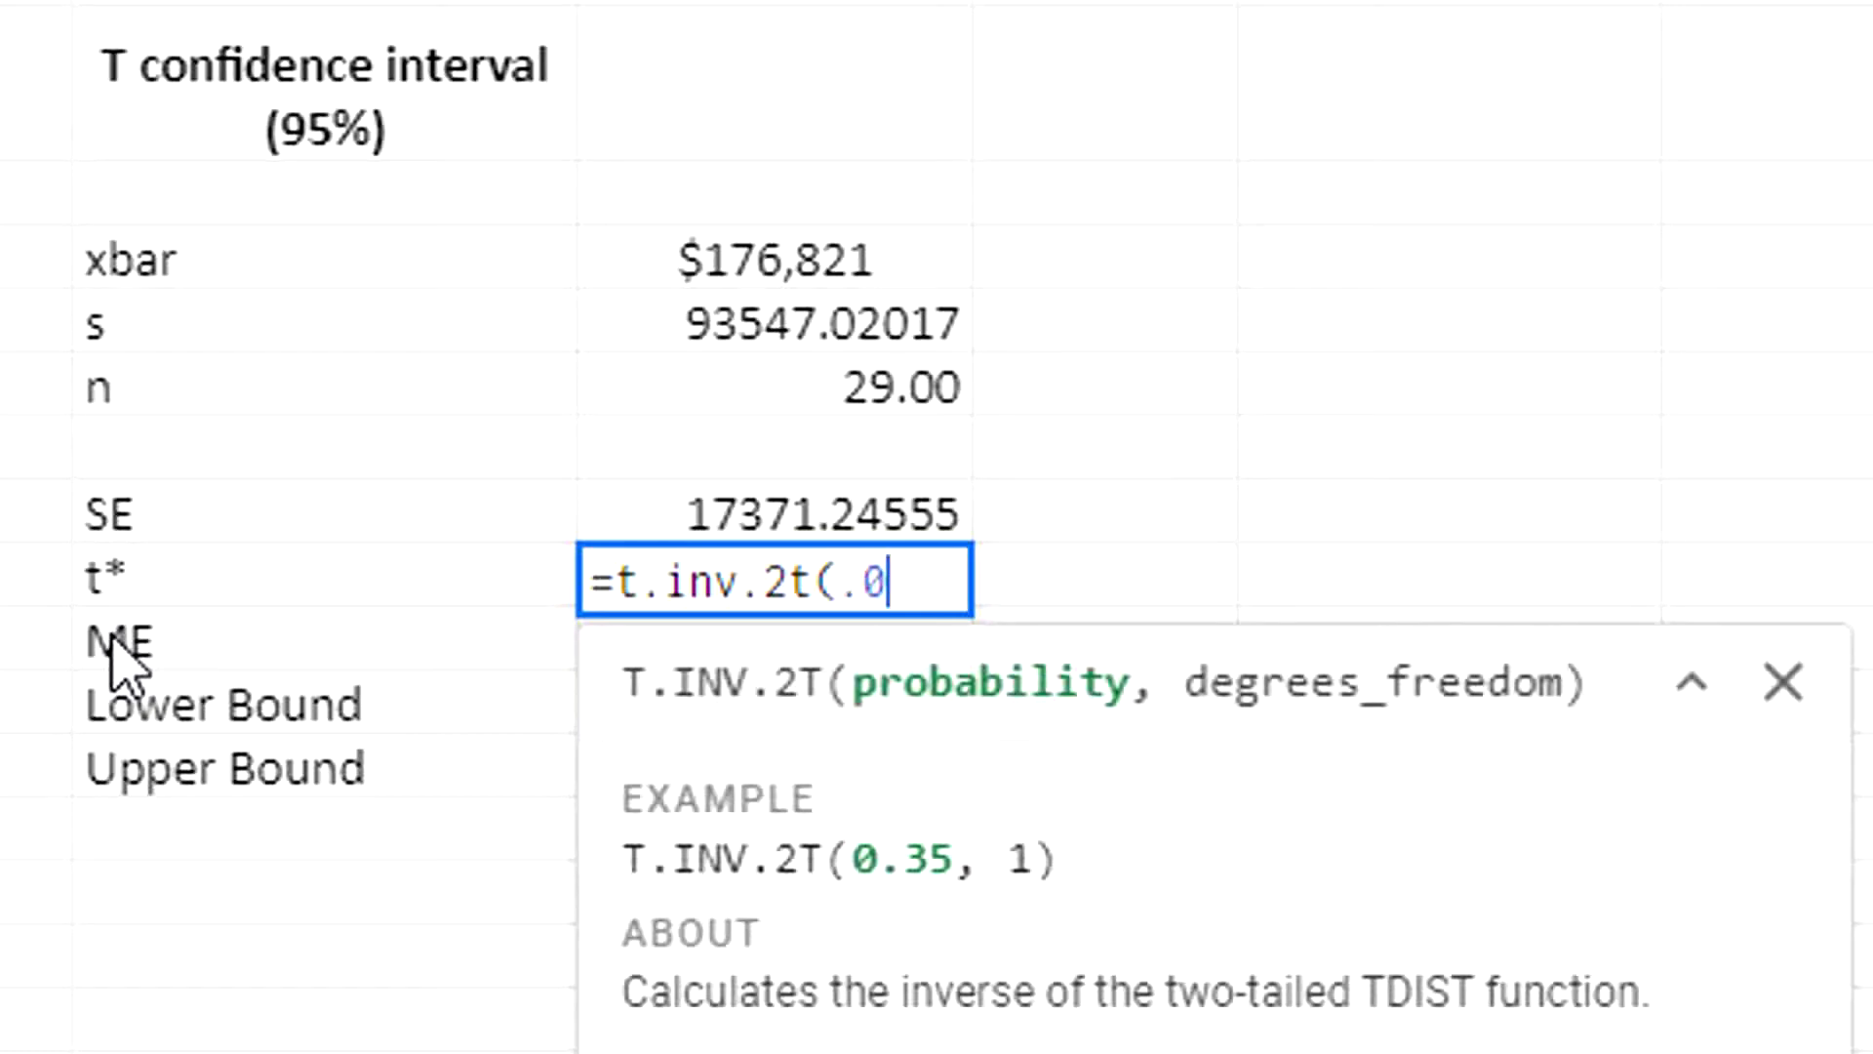
pyautogui.press('BackSpace')
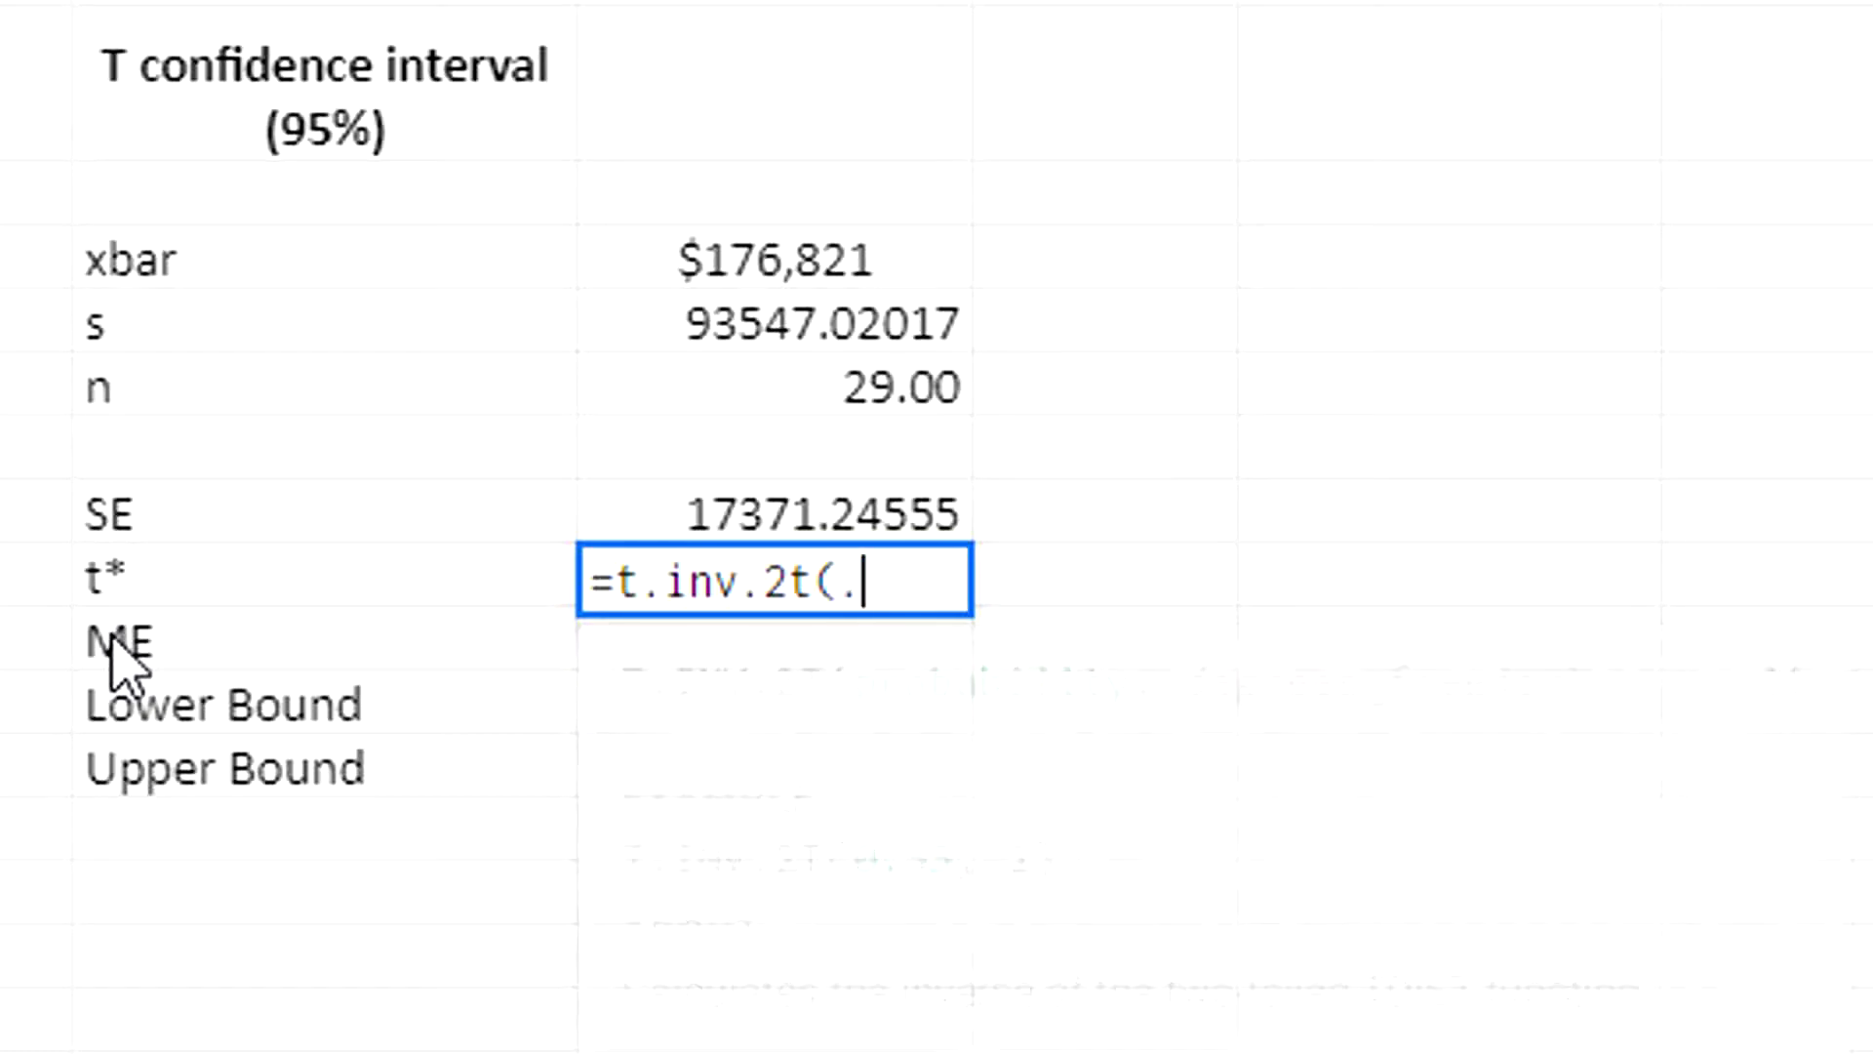
pyautogui.write('95,')
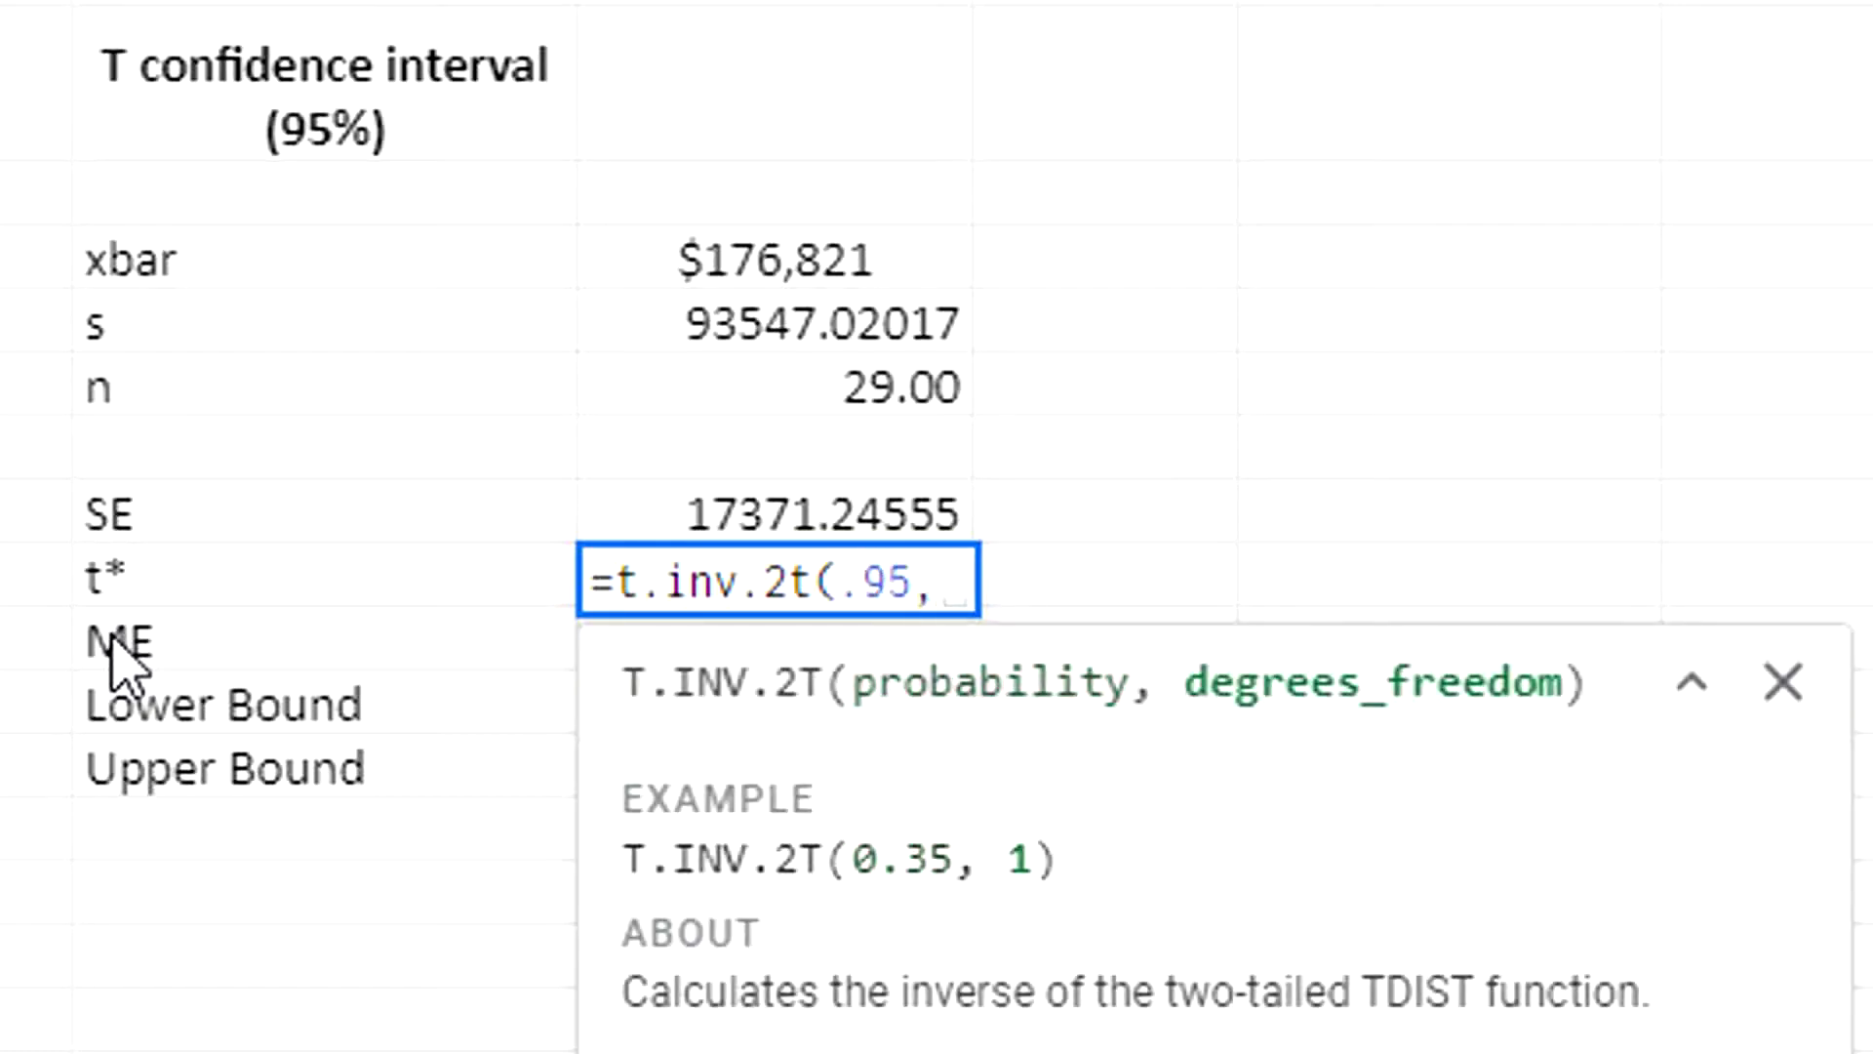
pyautogui.click(876, 410)
pyautogui.write('-1)')
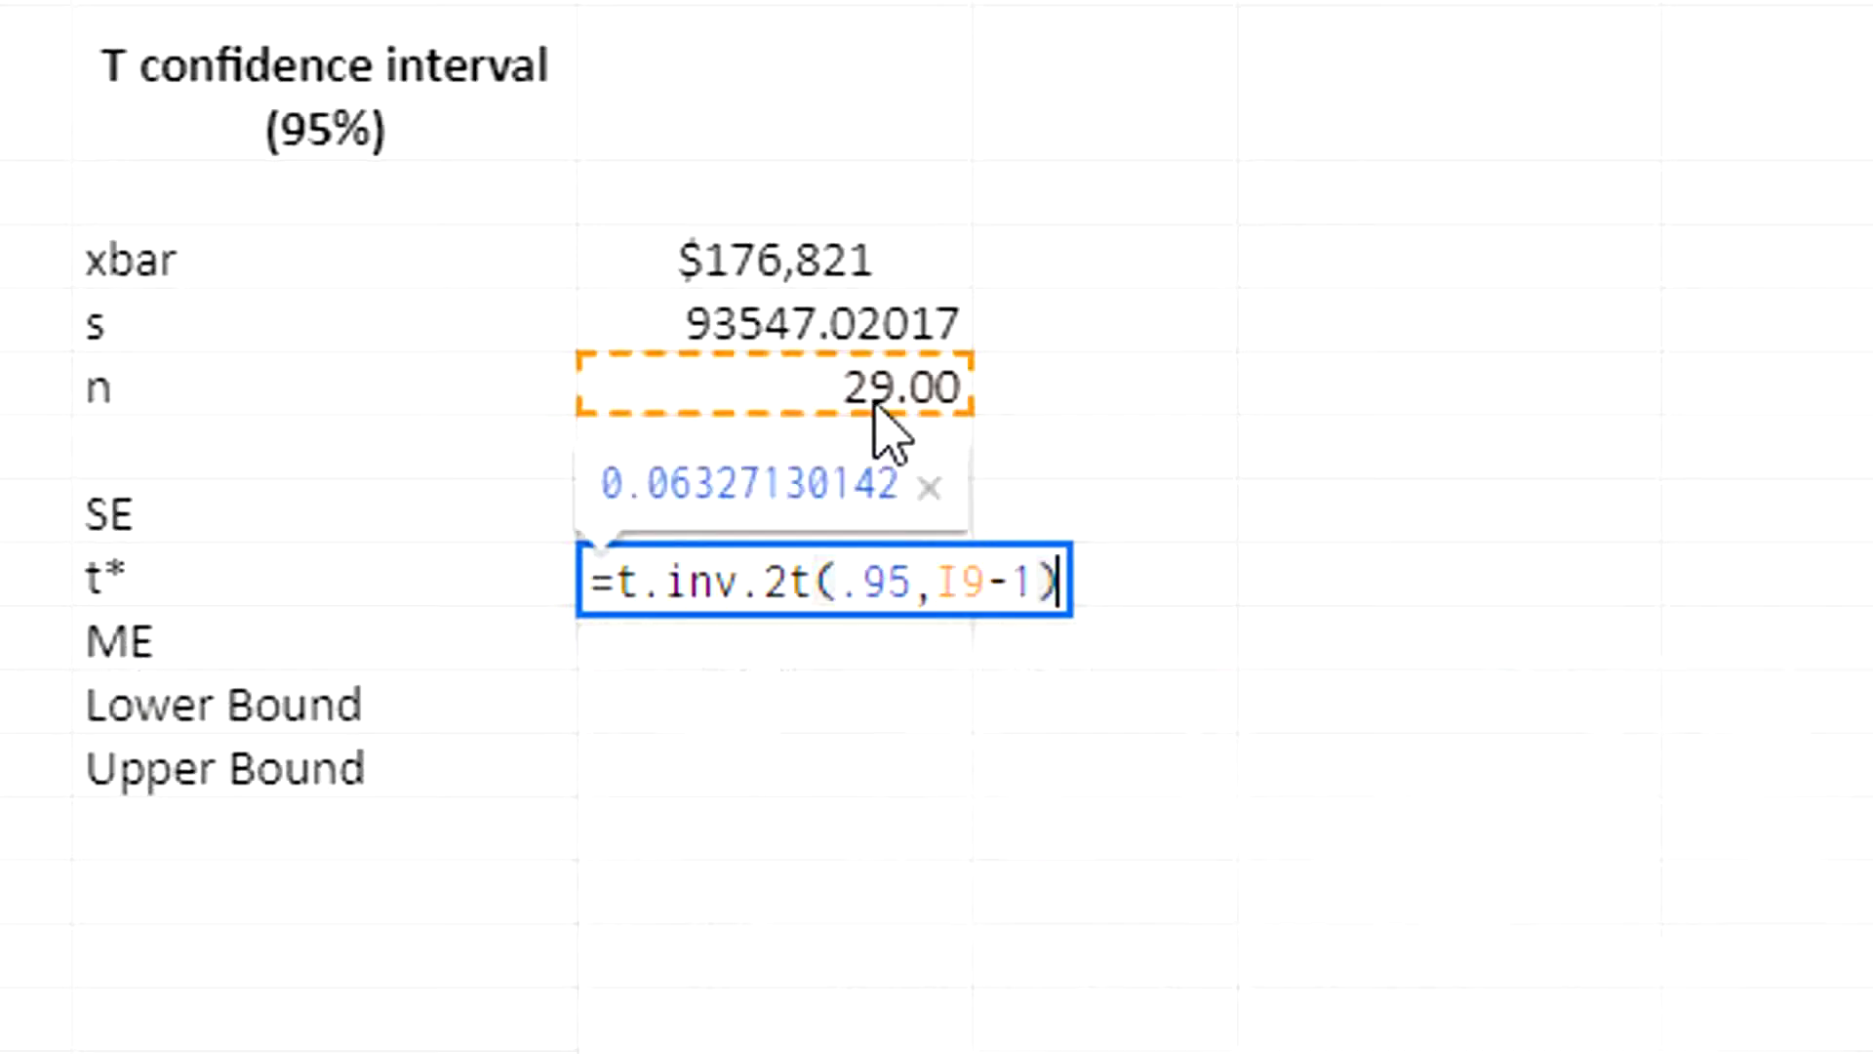
pyautogui.press('Return')
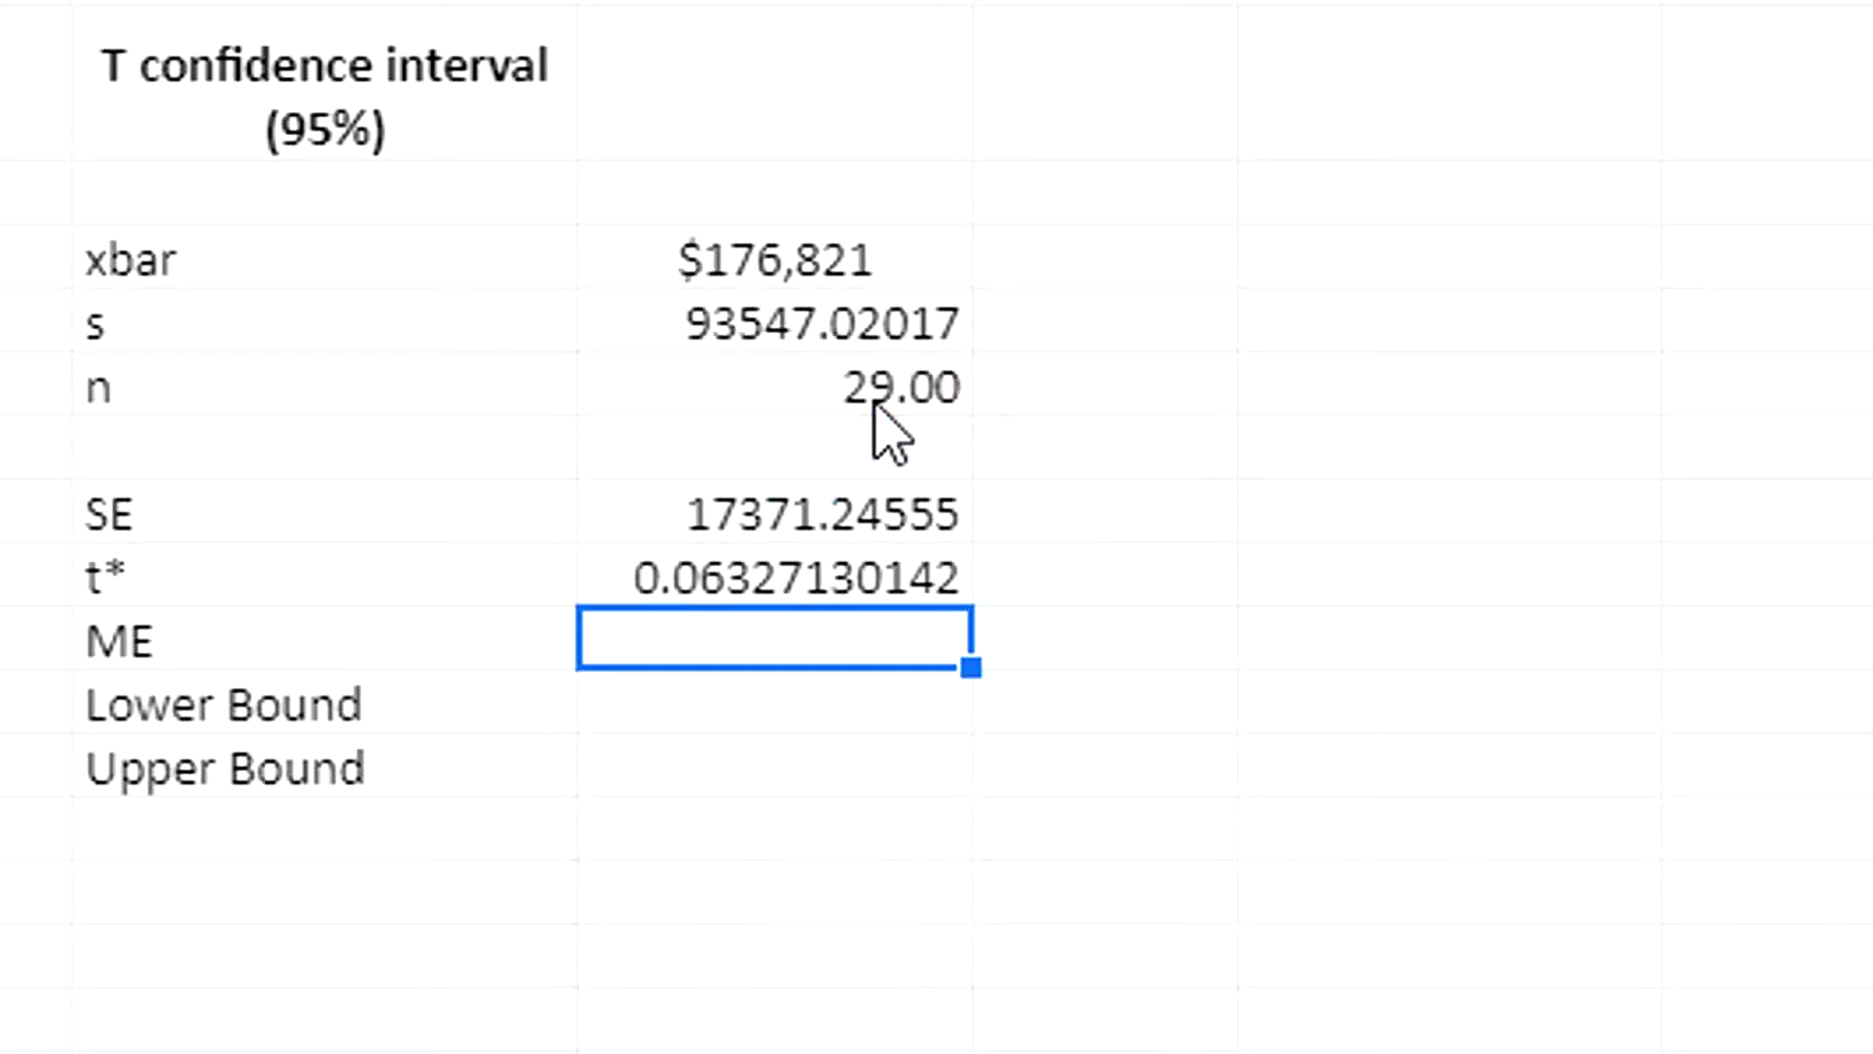
# Correct the t* probability from 0.95 to 0.05, giving 2.048407142
pyautogui.press('Up')
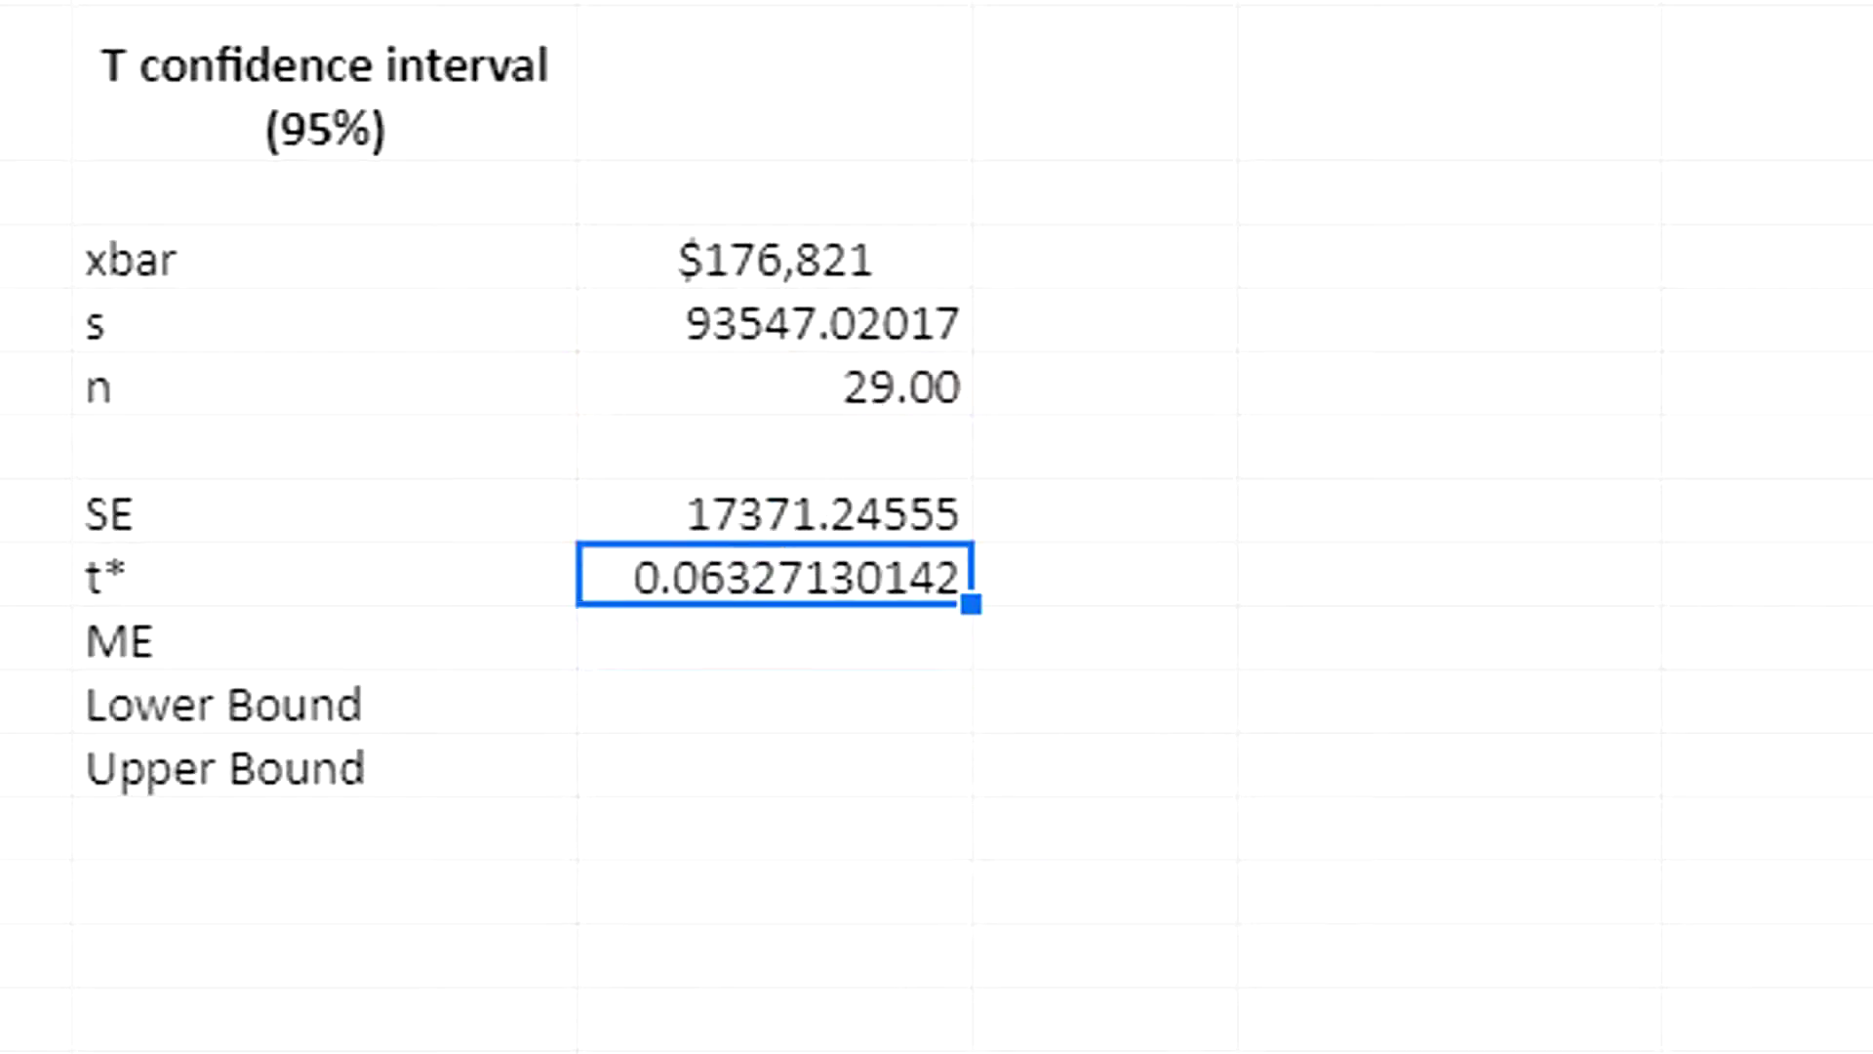
pyautogui.doubleClick(704, 597)
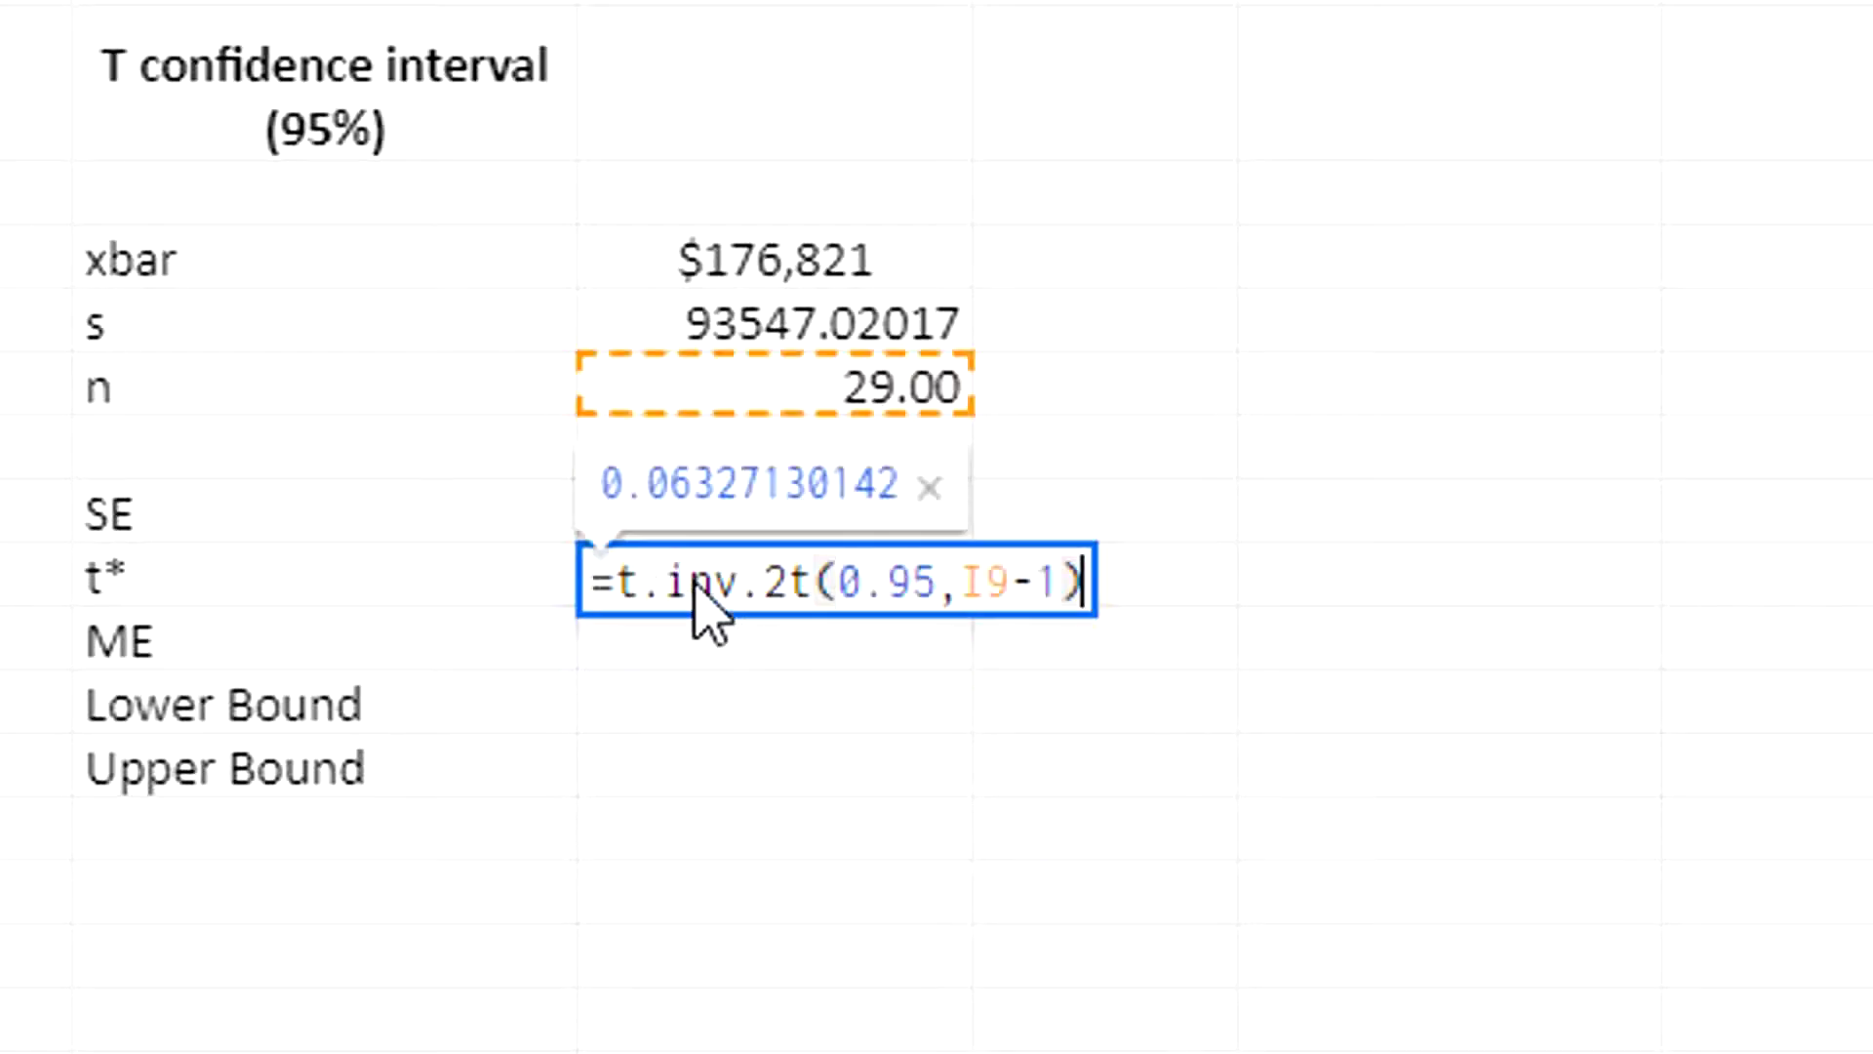
pyautogui.click(910, 584)
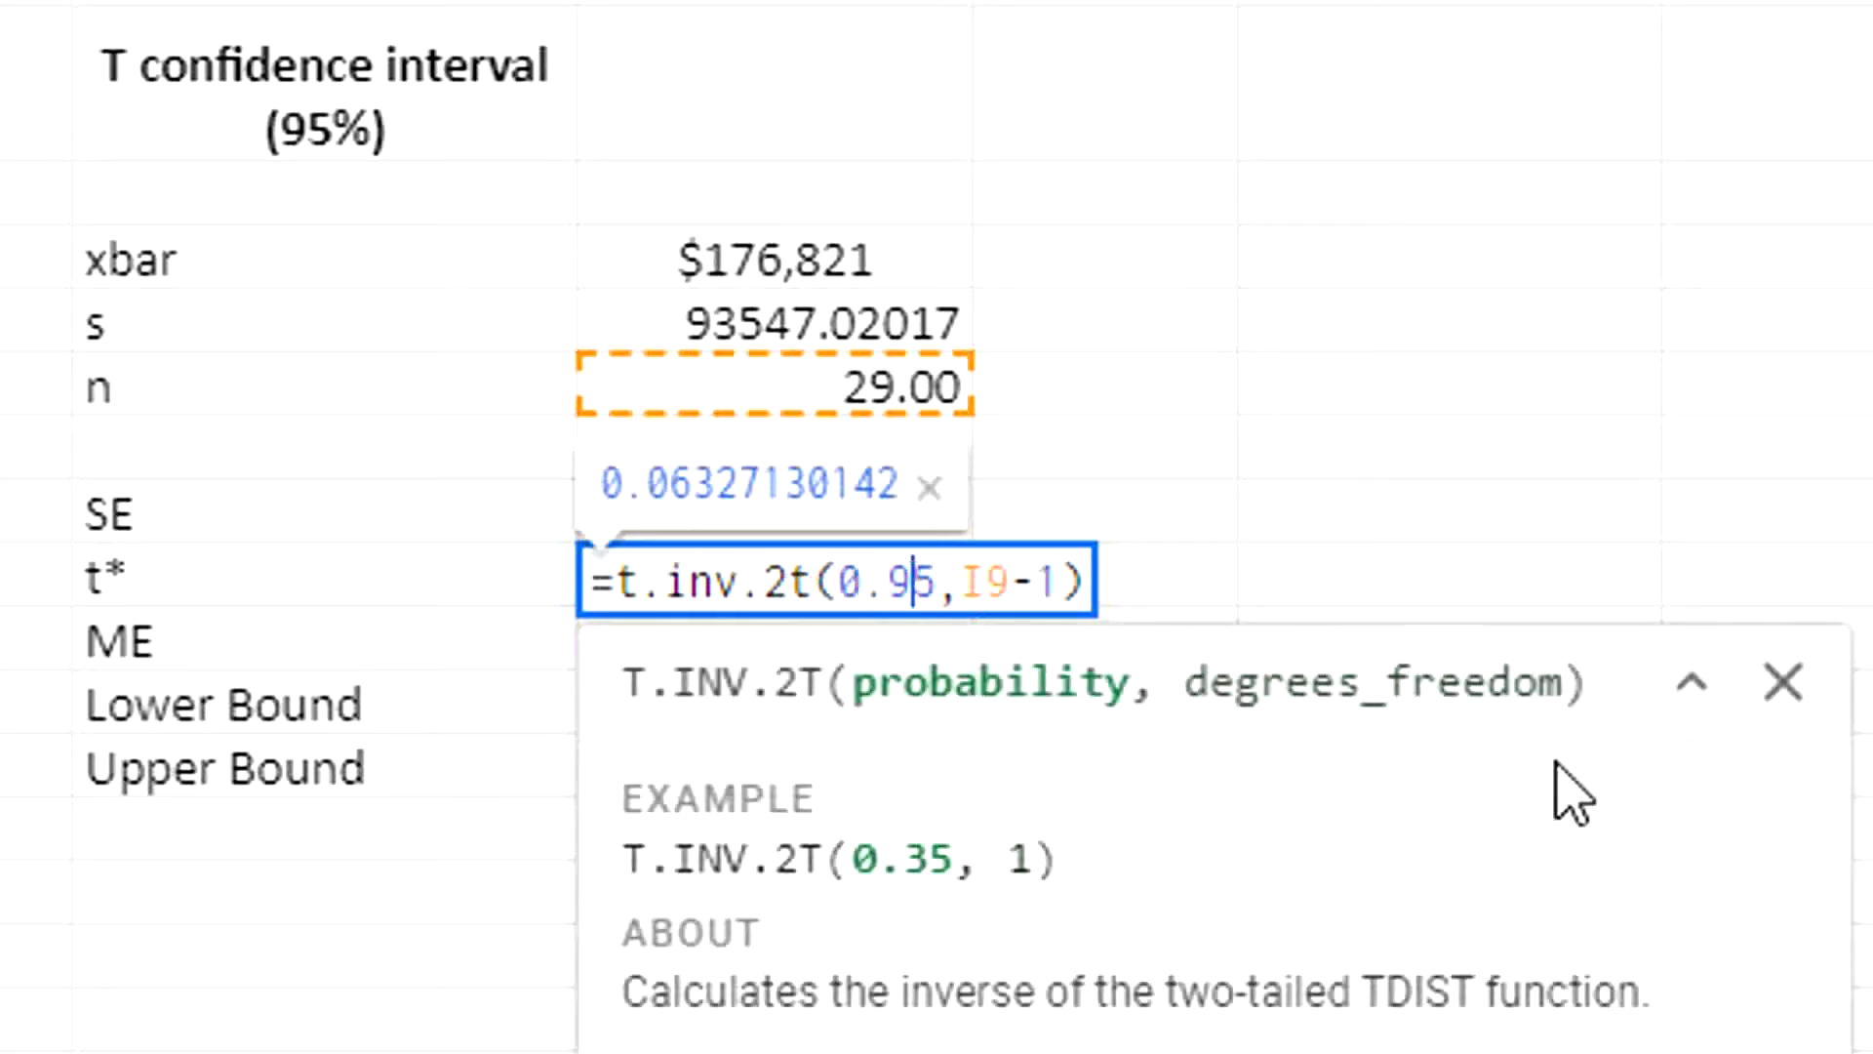
pyautogui.press('BackSpace')
pyautogui.write('0')
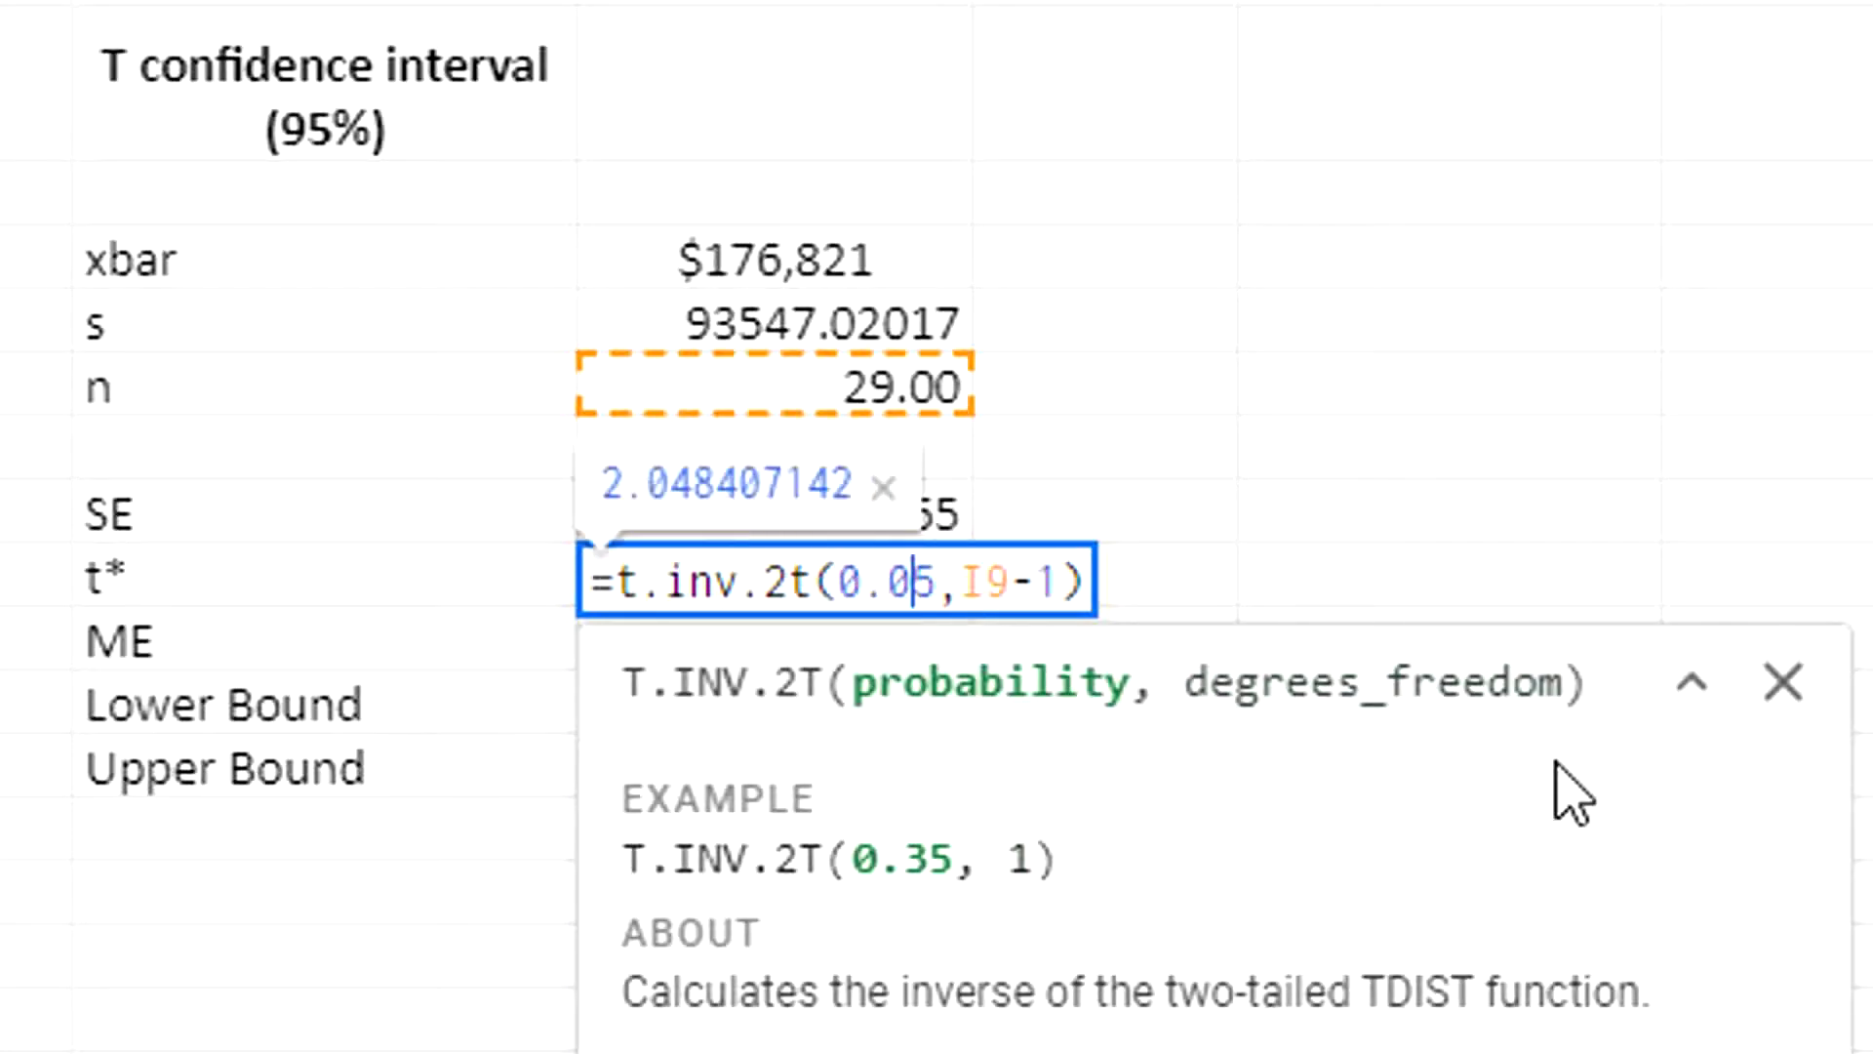
pyautogui.press('Right')
pyautogui.press('Right')
pyautogui.press('Left')
pyautogui.press('Left')
pyautogui.press('Return')
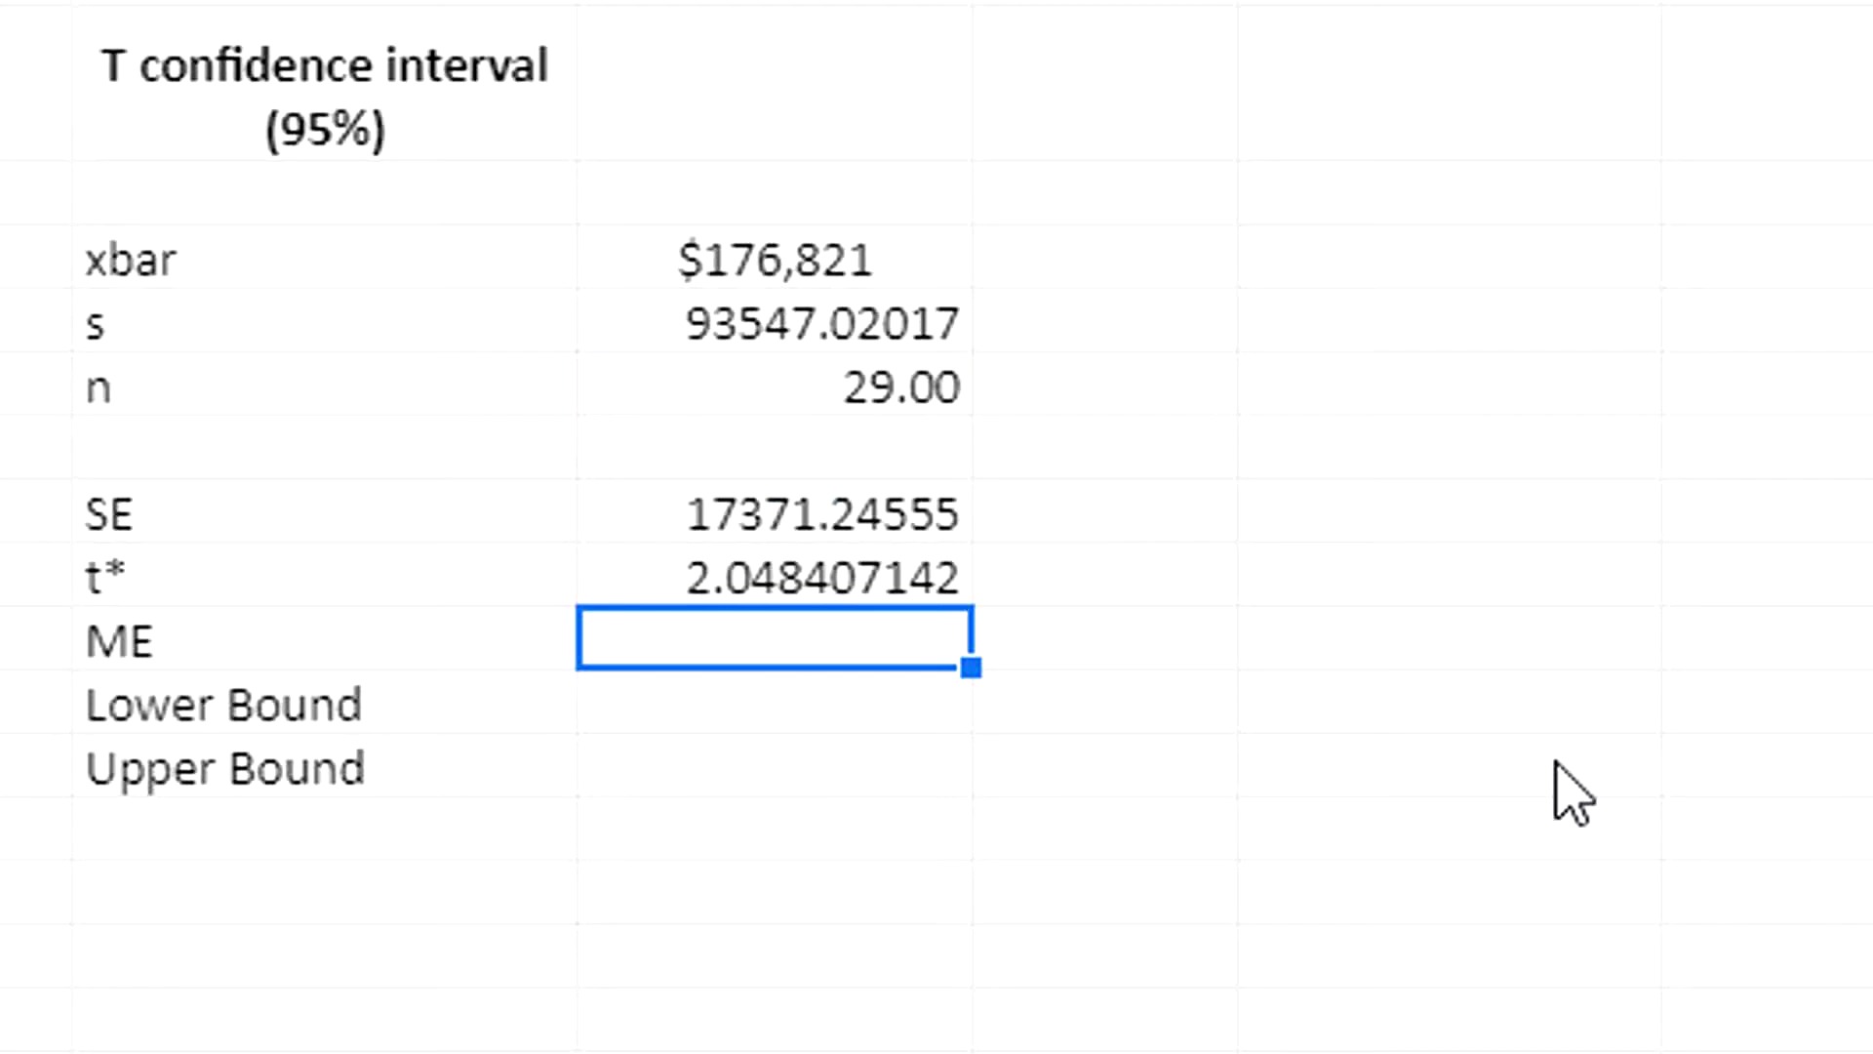
# Compute ME as SE times t*, giving 35583.38344
pyautogui.press('Down')
pyautogui.press('Up')
pyautogui.write('=')
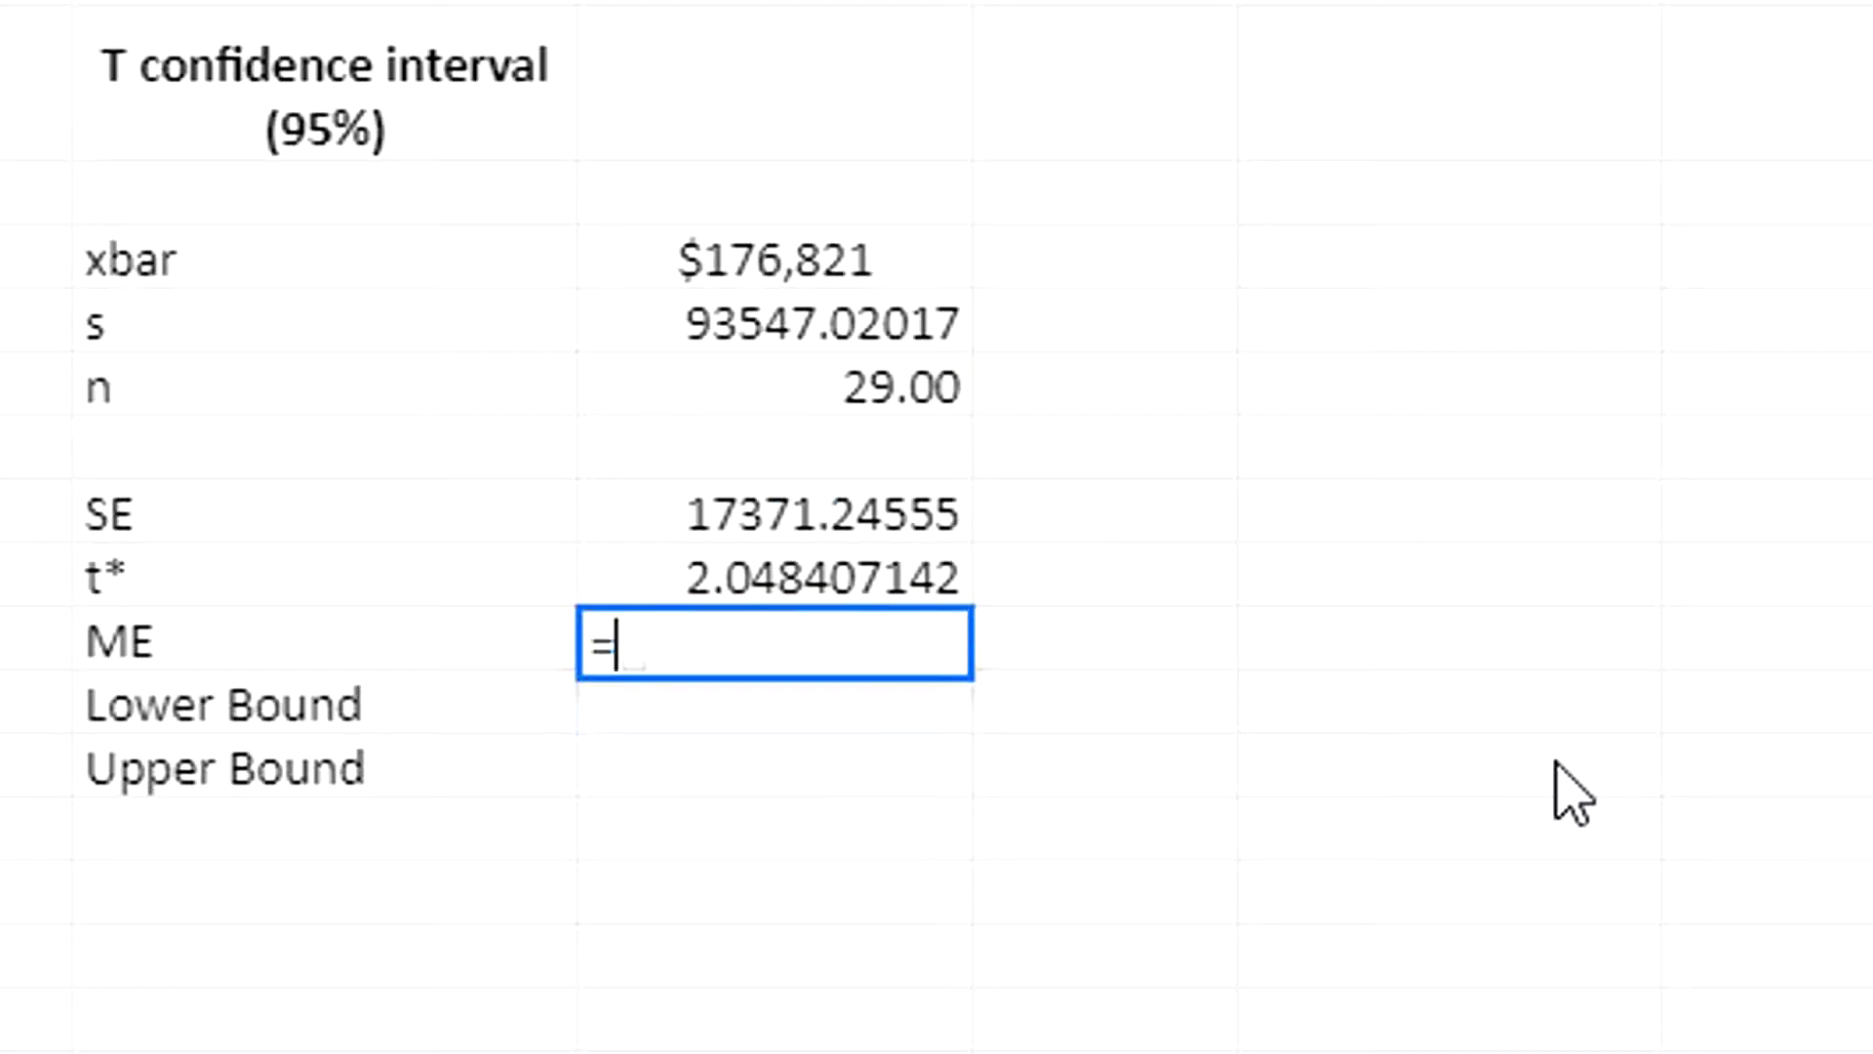
pyautogui.press('Up')
pyautogui.press('Up')
pyautogui.write('*')
pyautogui.press('Up')
pyautogui.press('Return')
# Enter the lower bound as =I7-I13 (xbar minus ME), giving $141,237
pyautogui.press('Up')
pyautogui.press('Down')
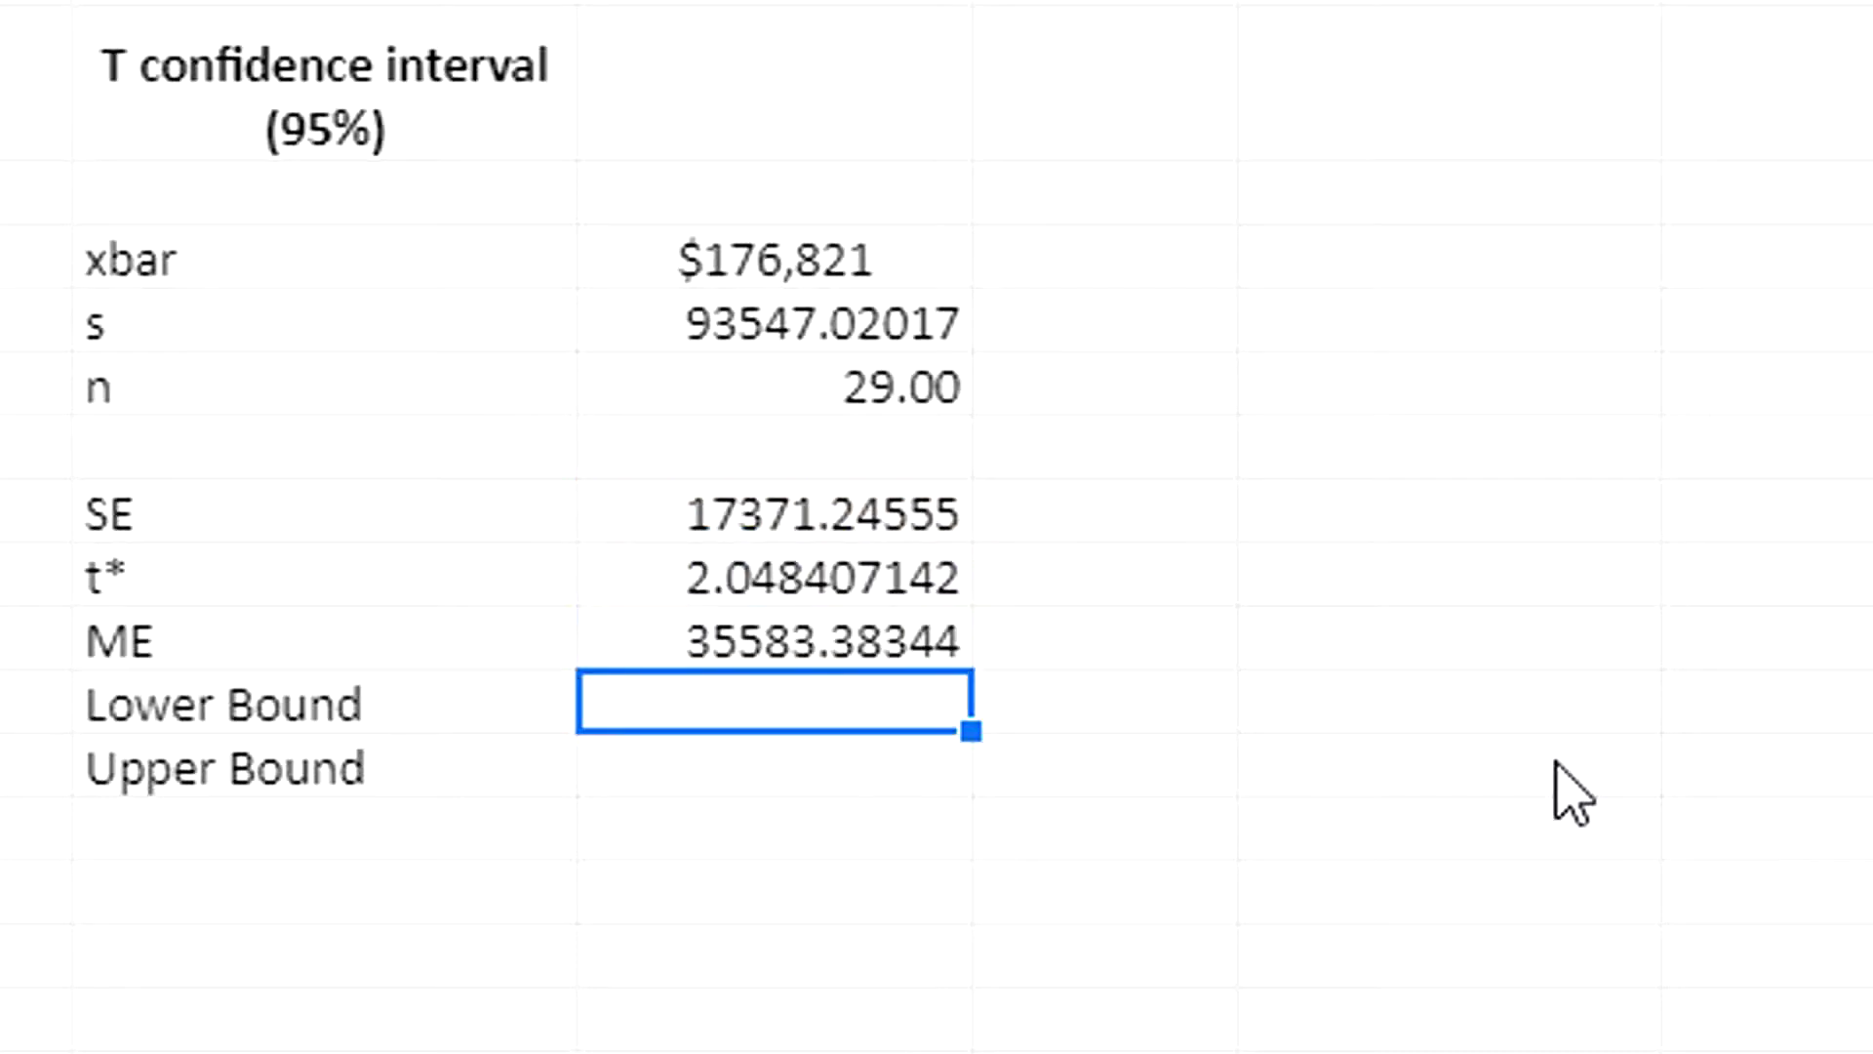
pyautogui.write('=')
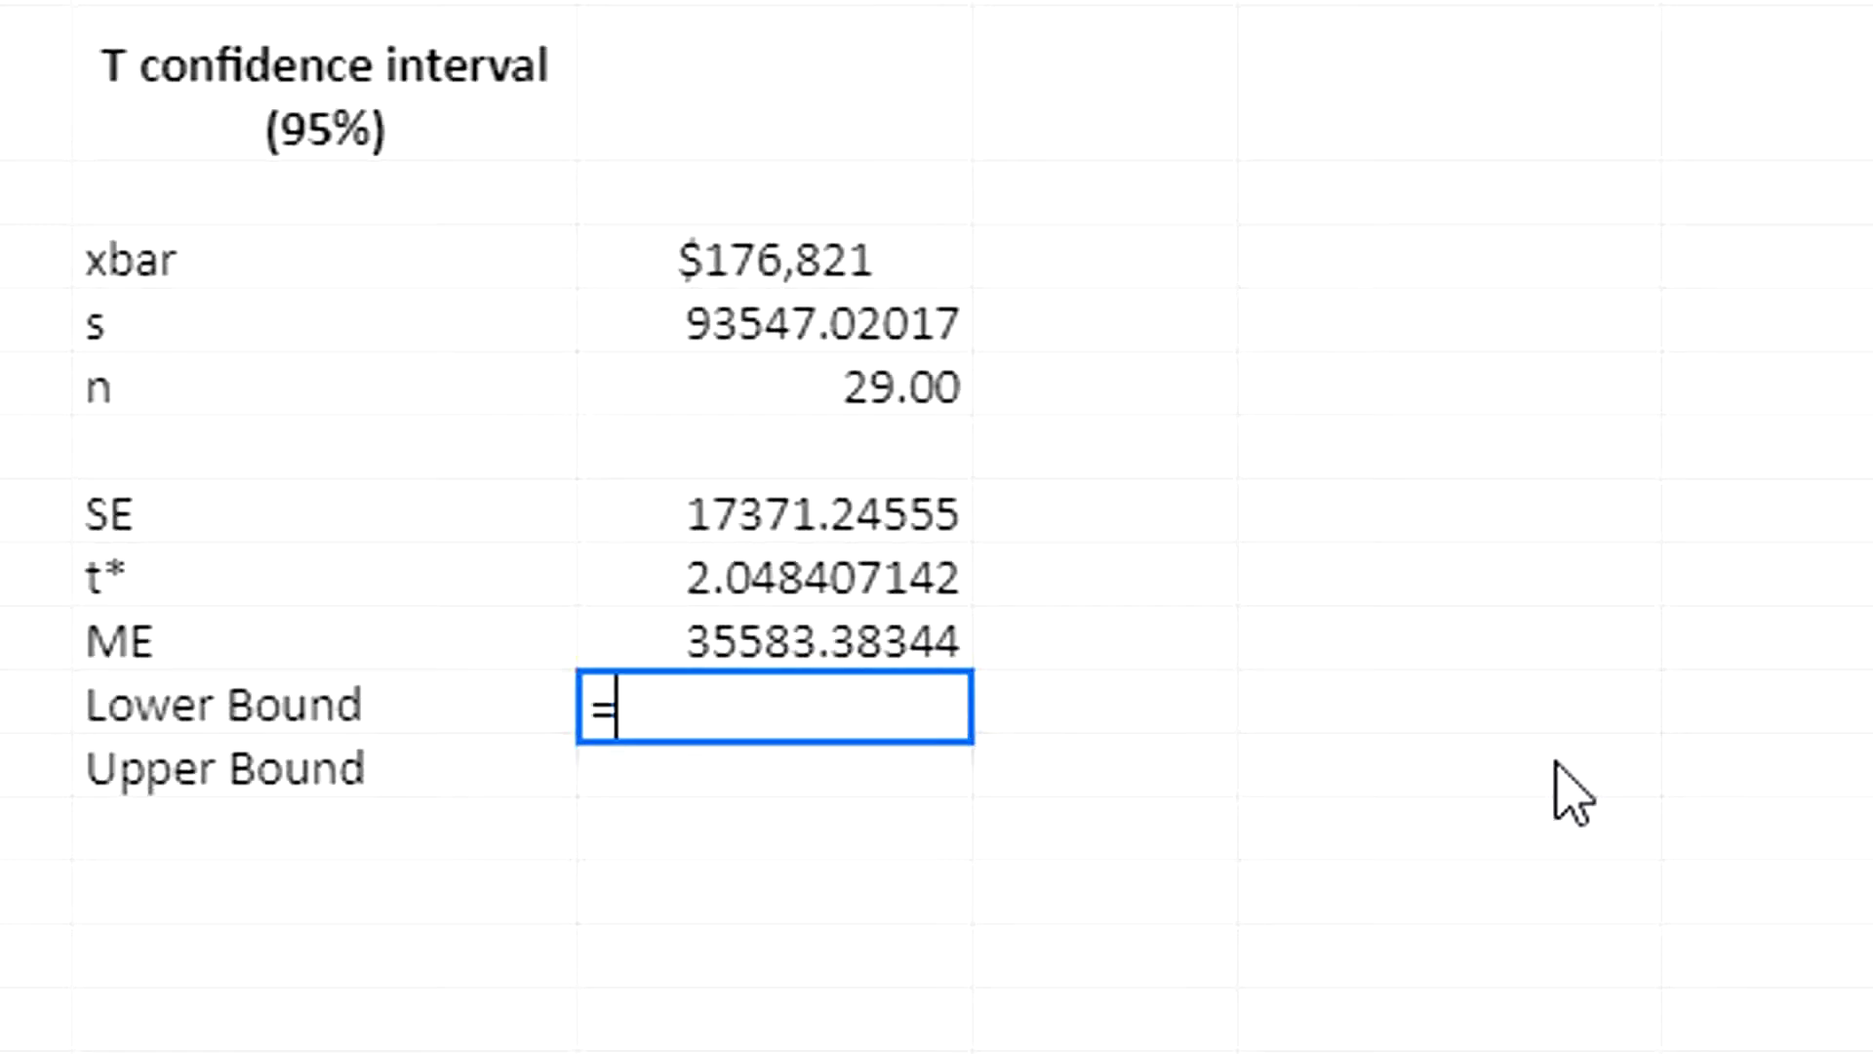
pyautogui.click(756, 260)
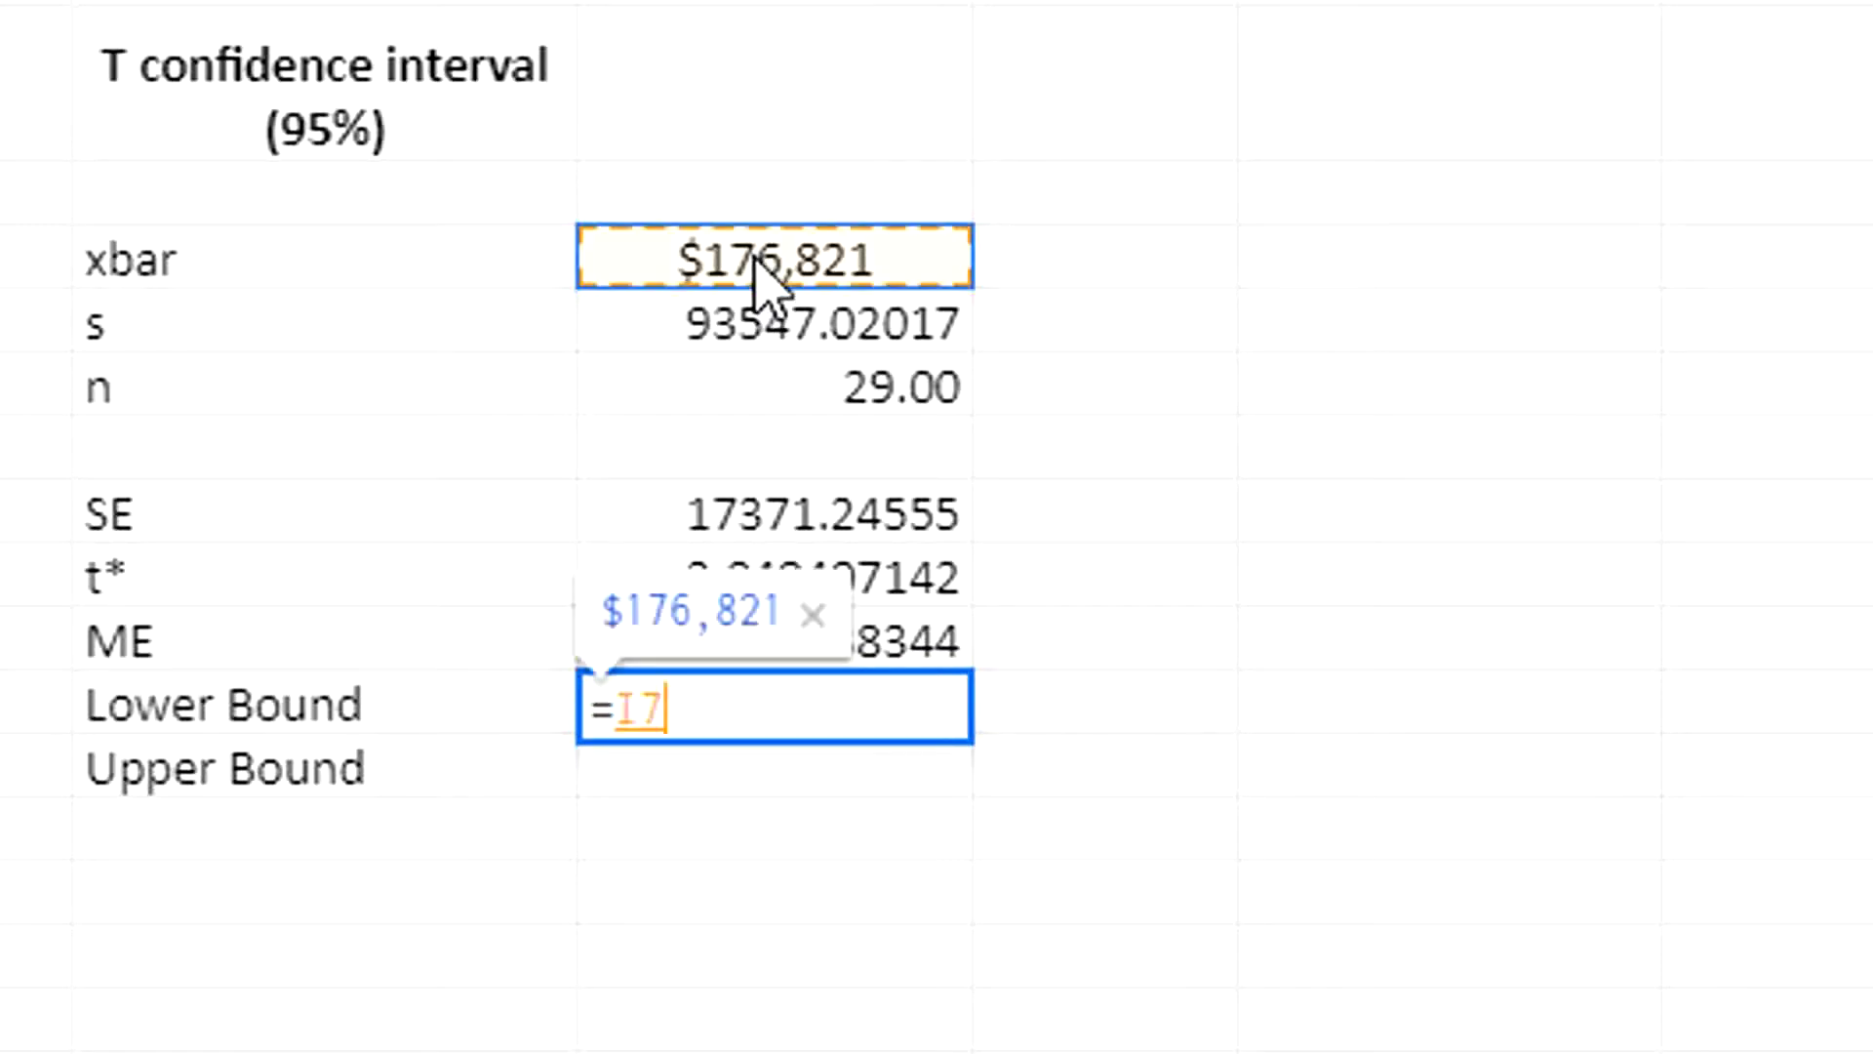
pyautogui.write('-')
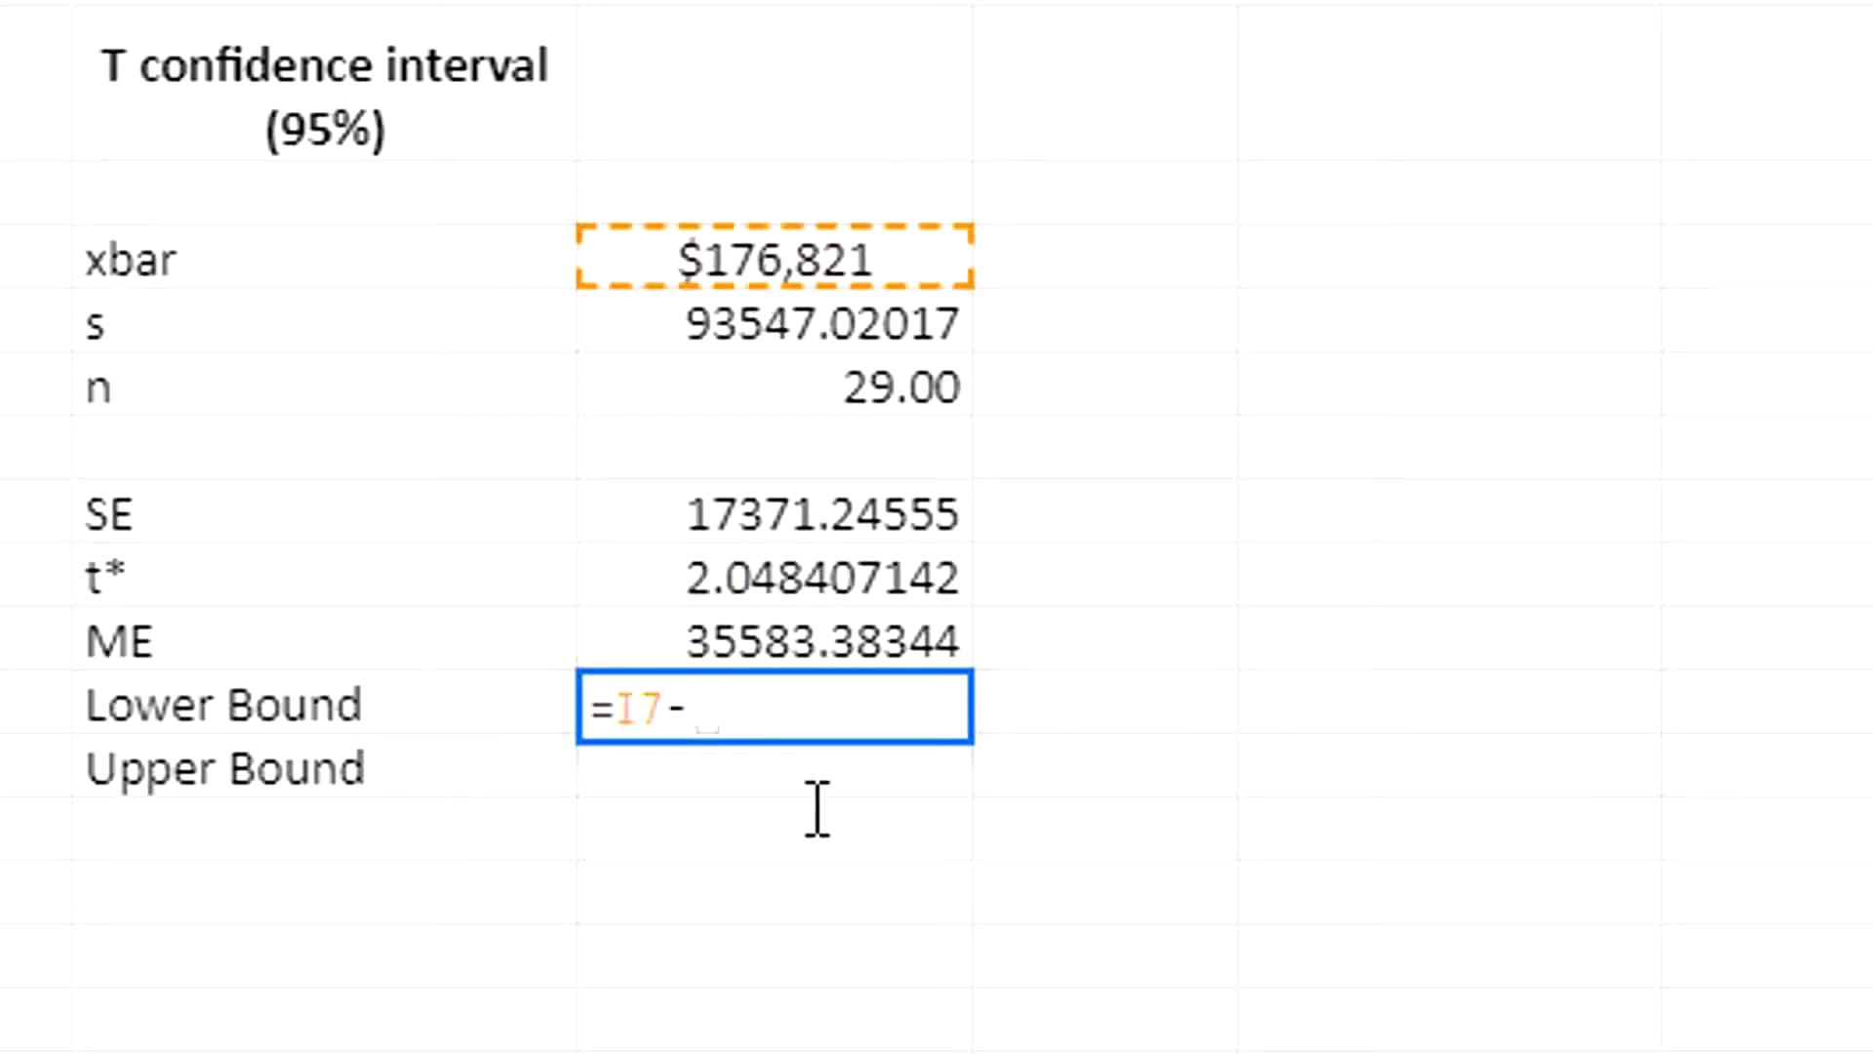
pyautogui.click(739, 644)
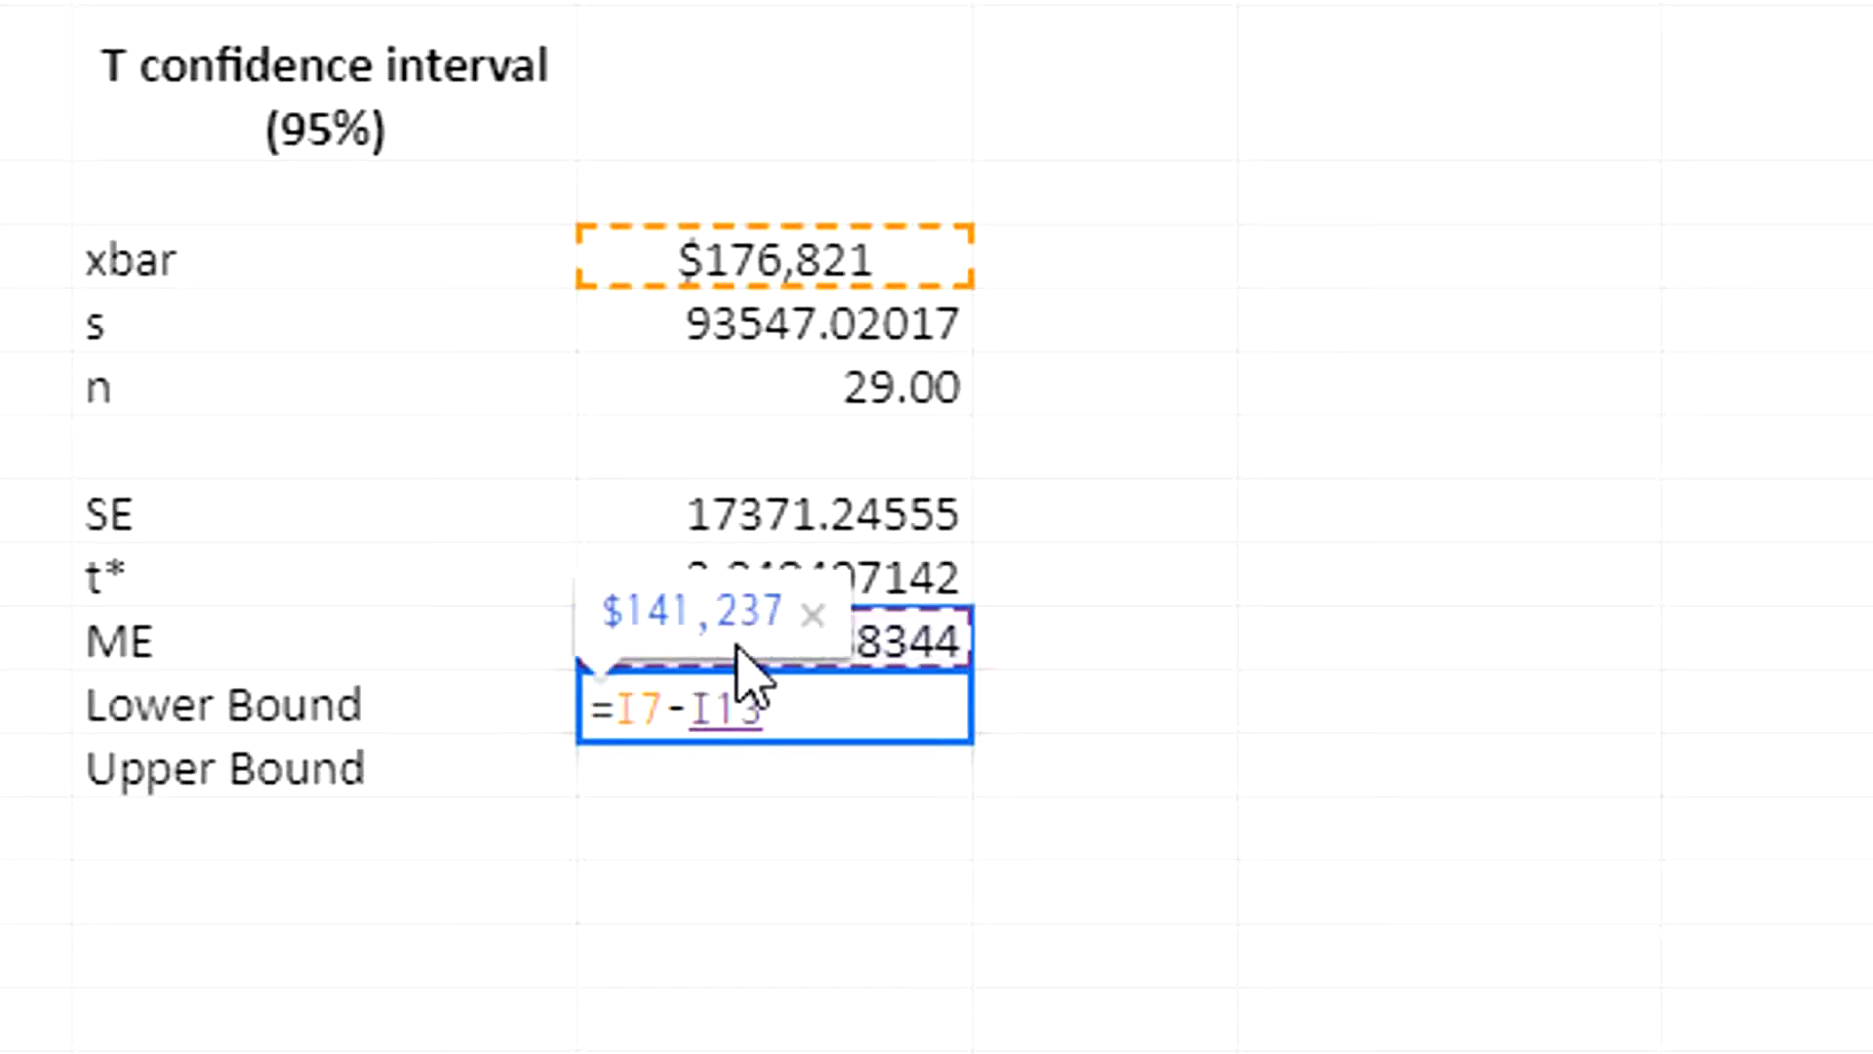
pyautogui.press('Return')
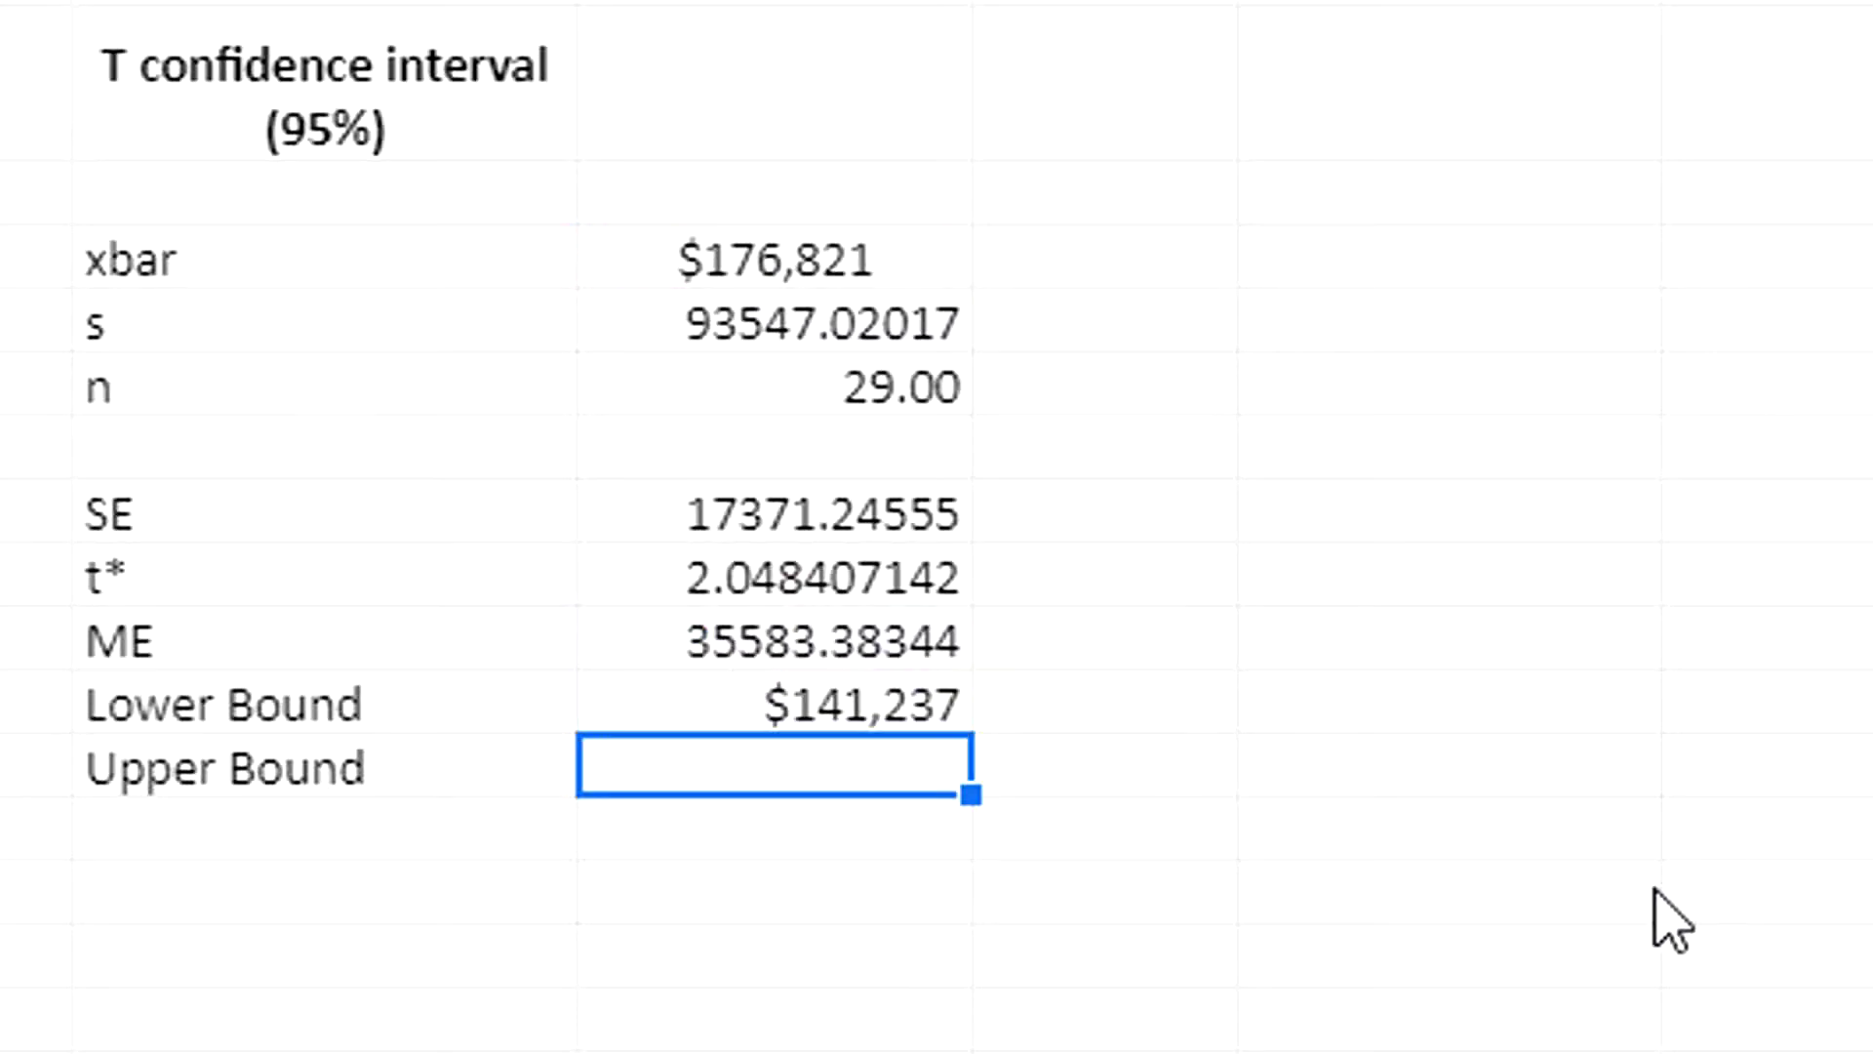
# Enter the upper bound as =I7+I13, giving $212,404, and bold both bounds
pyautogui.write('=')
pyautogui.click(857, 264)
pyautogui.write('+')
pyautogui.click(745, 600)
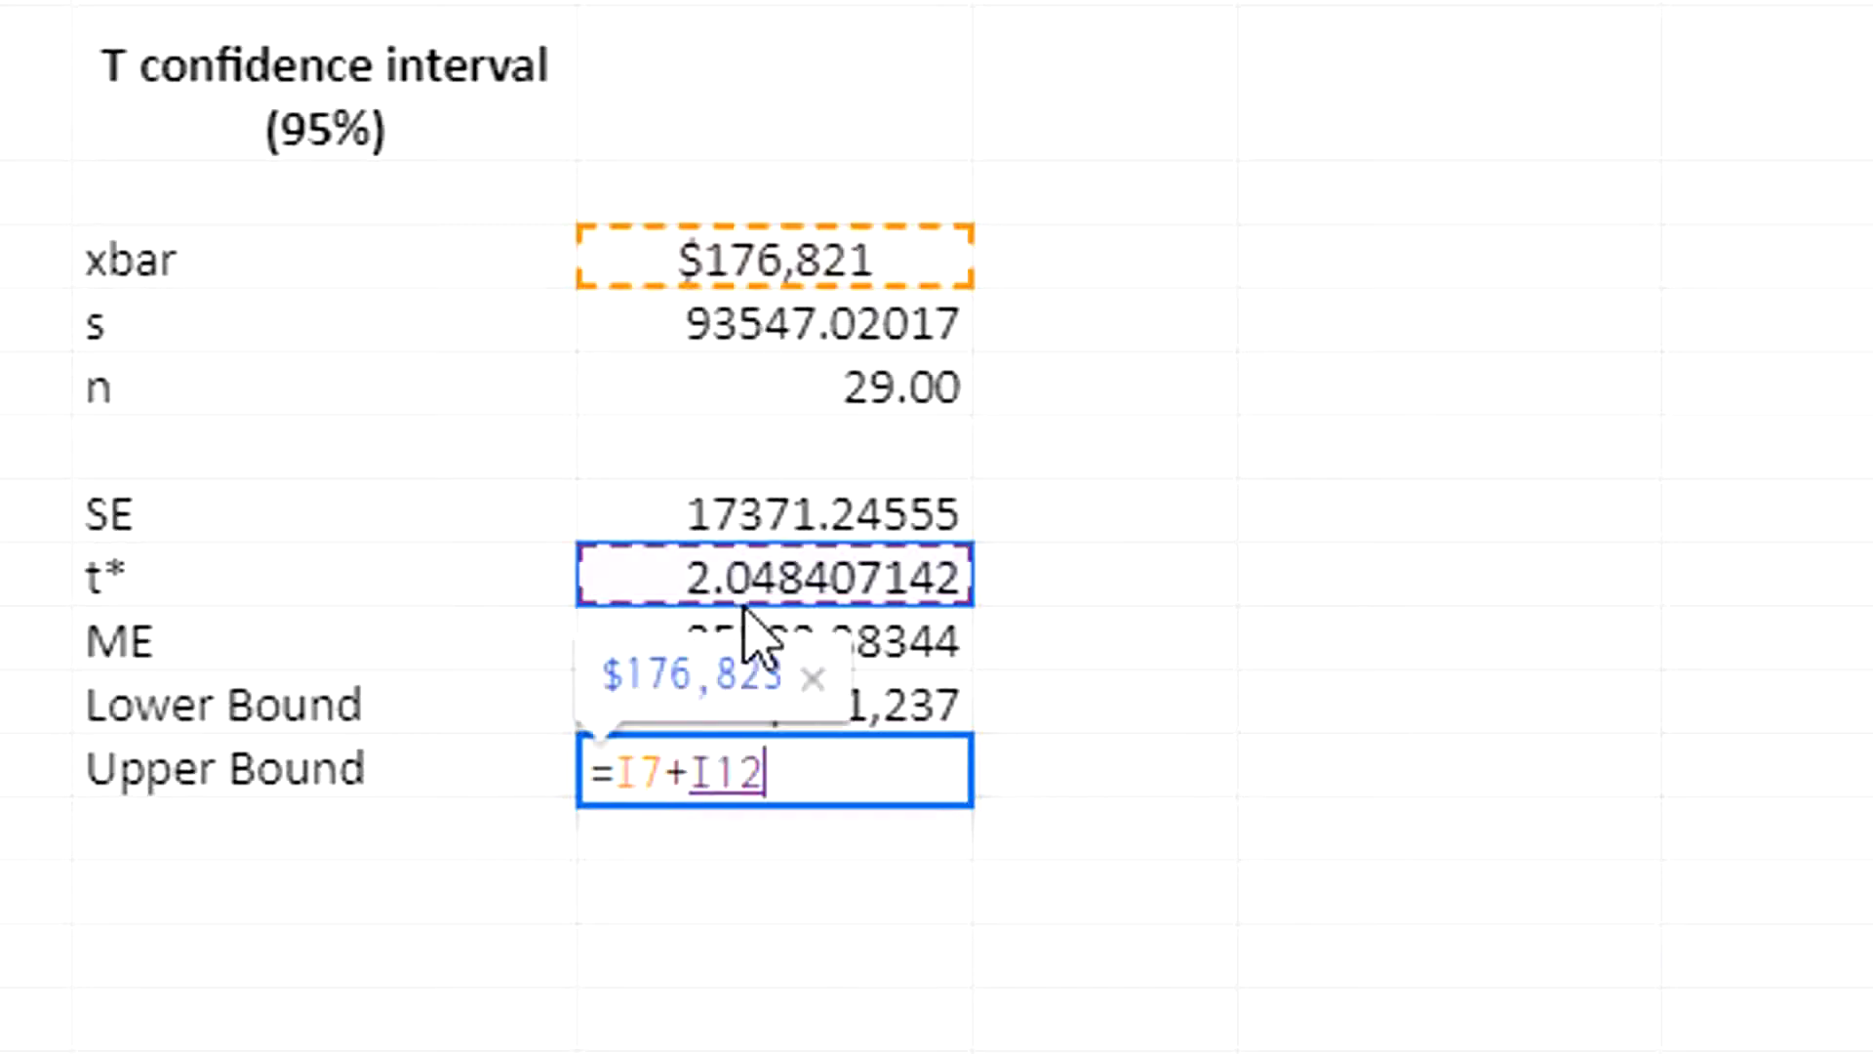
pyautogui.click(745, 617)
pyautogui.press('Return')
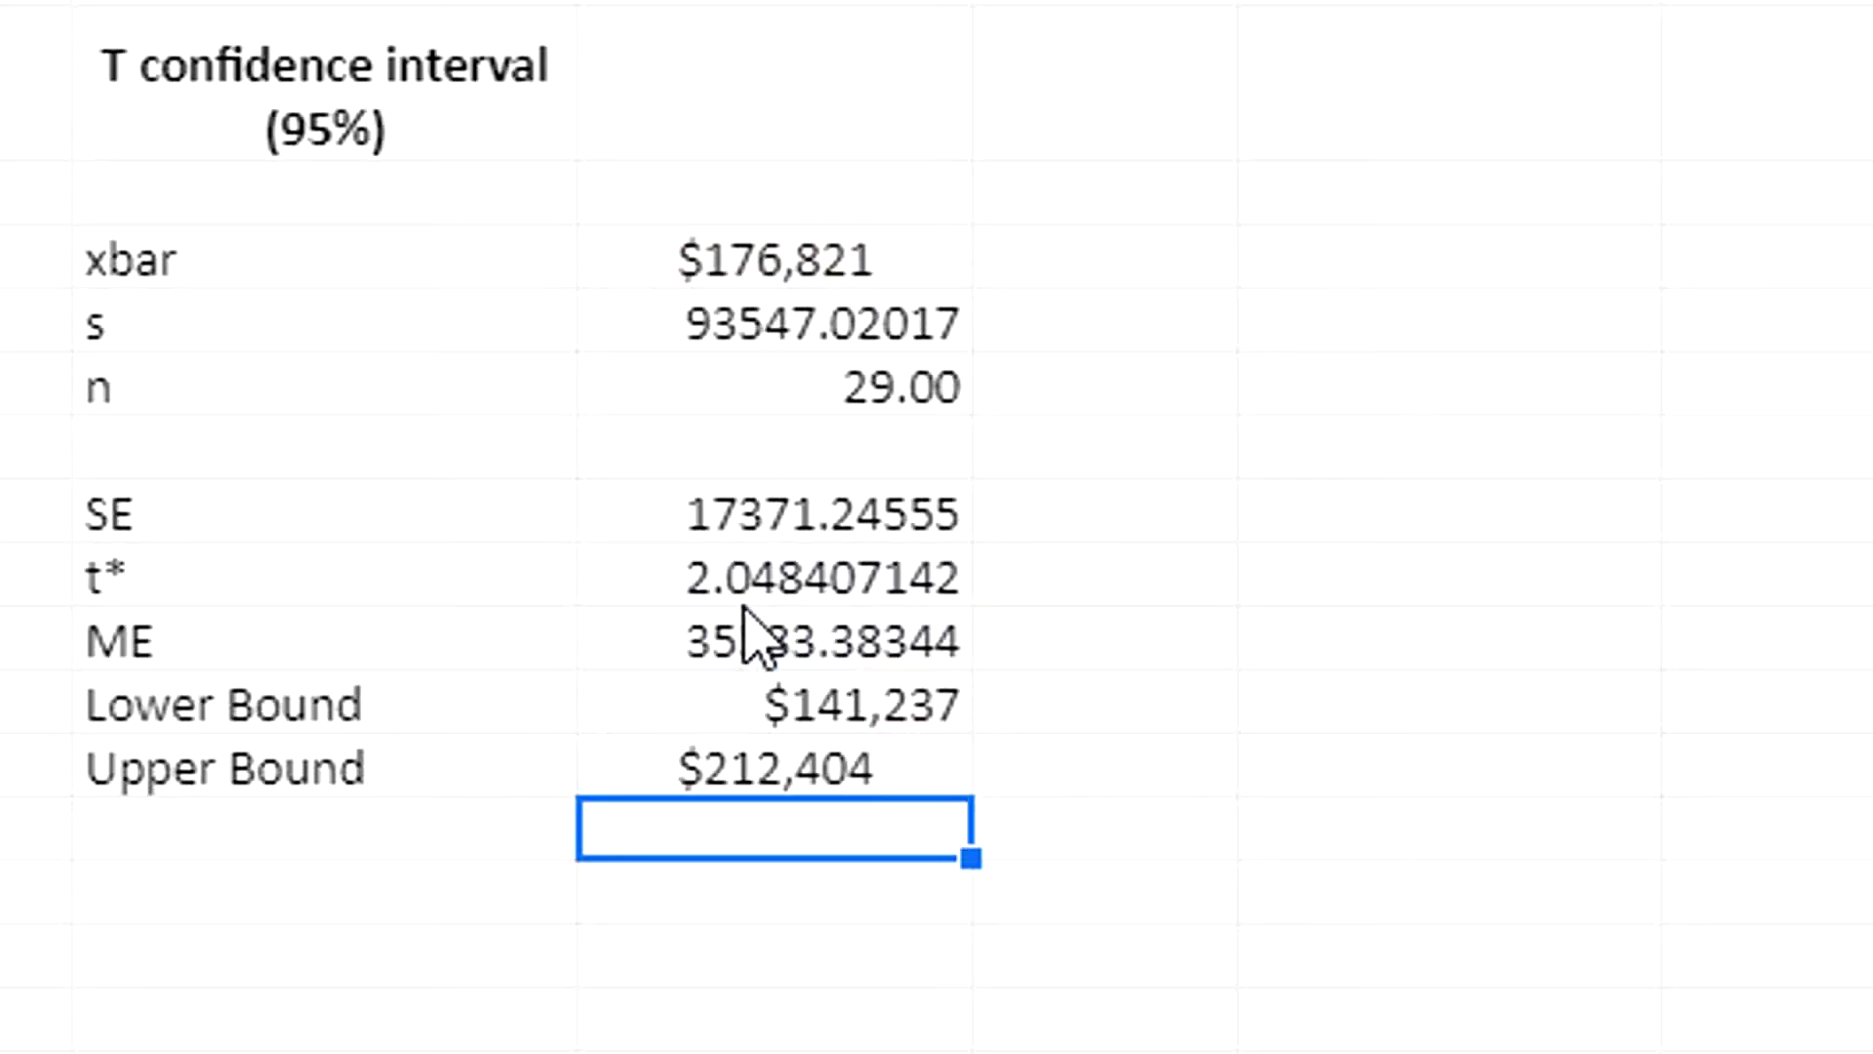
pyautogui.moveTo(795, 705); pyautogui.dragTo(785, 771)
pyautogui.hotkey('ctrl', 'b')
pyautogui.click(629, 881)
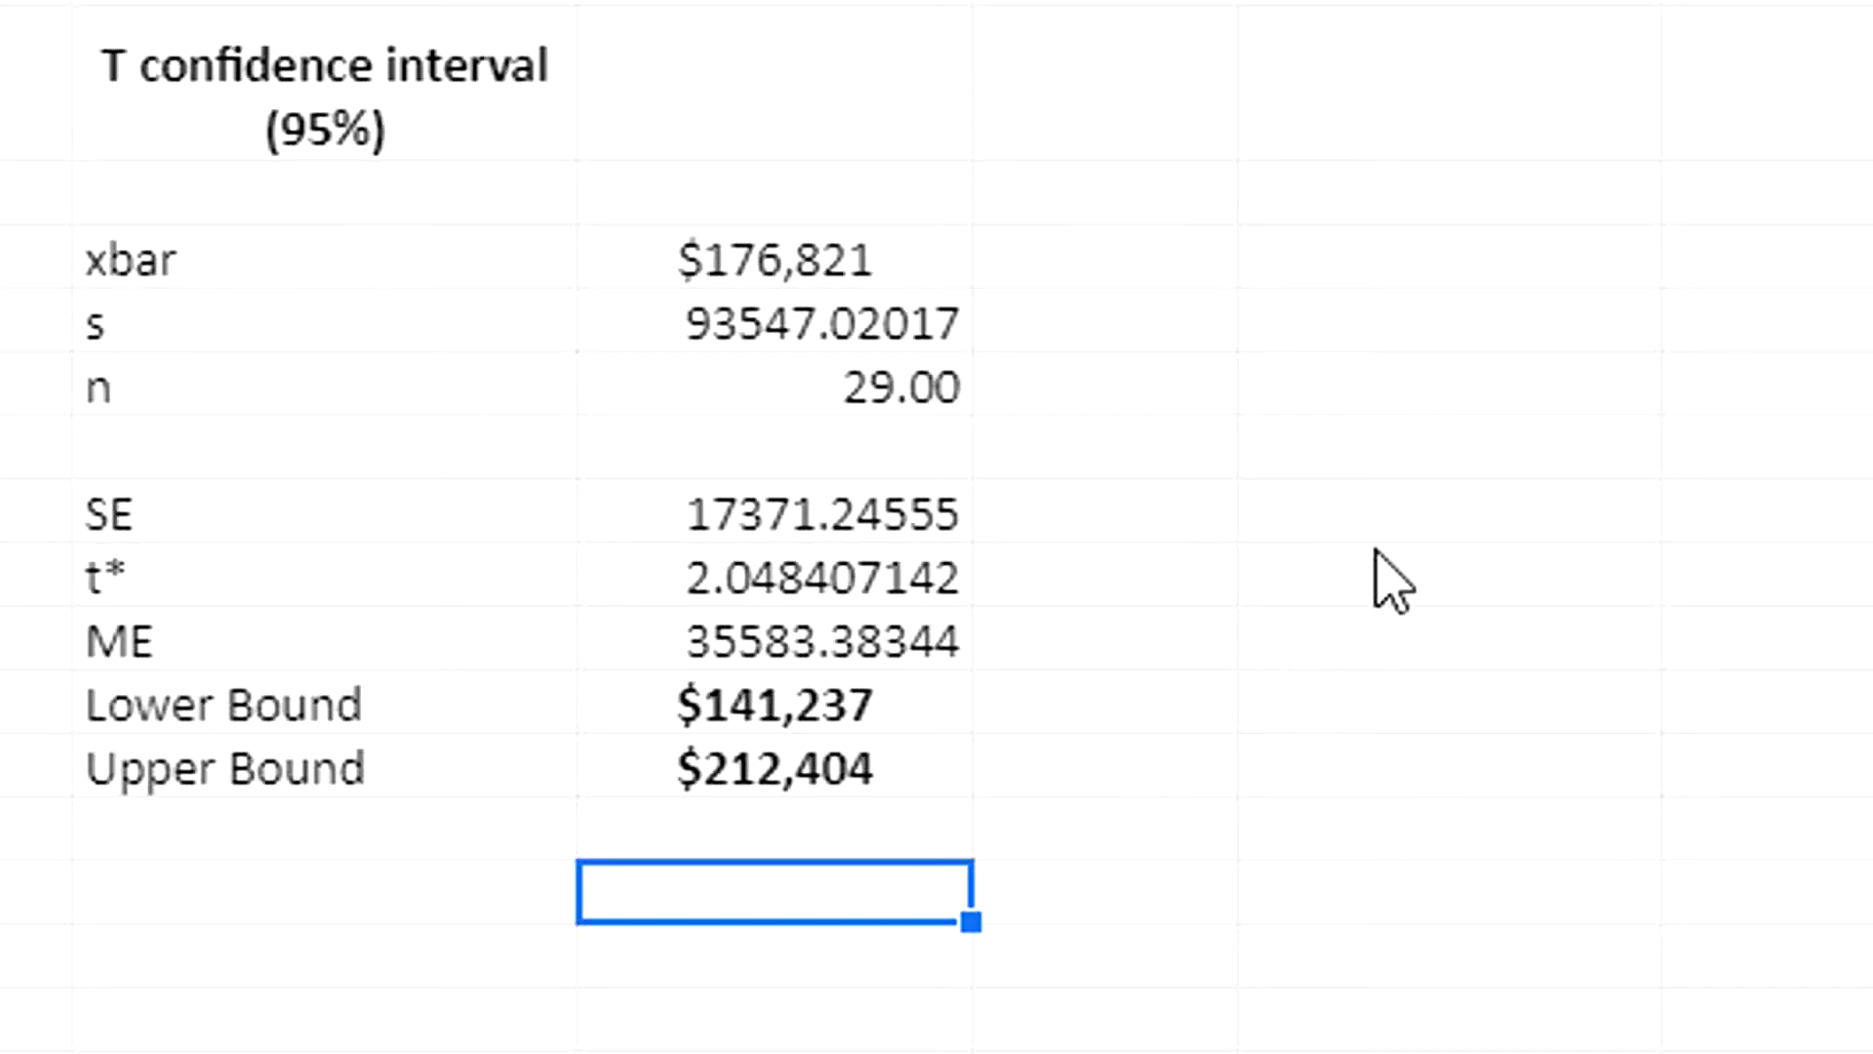
# Enter =CONFIDENCE.T(.05, s, n) beside ME, confirming 35583.38344
pyautogui.click(1364, 656)
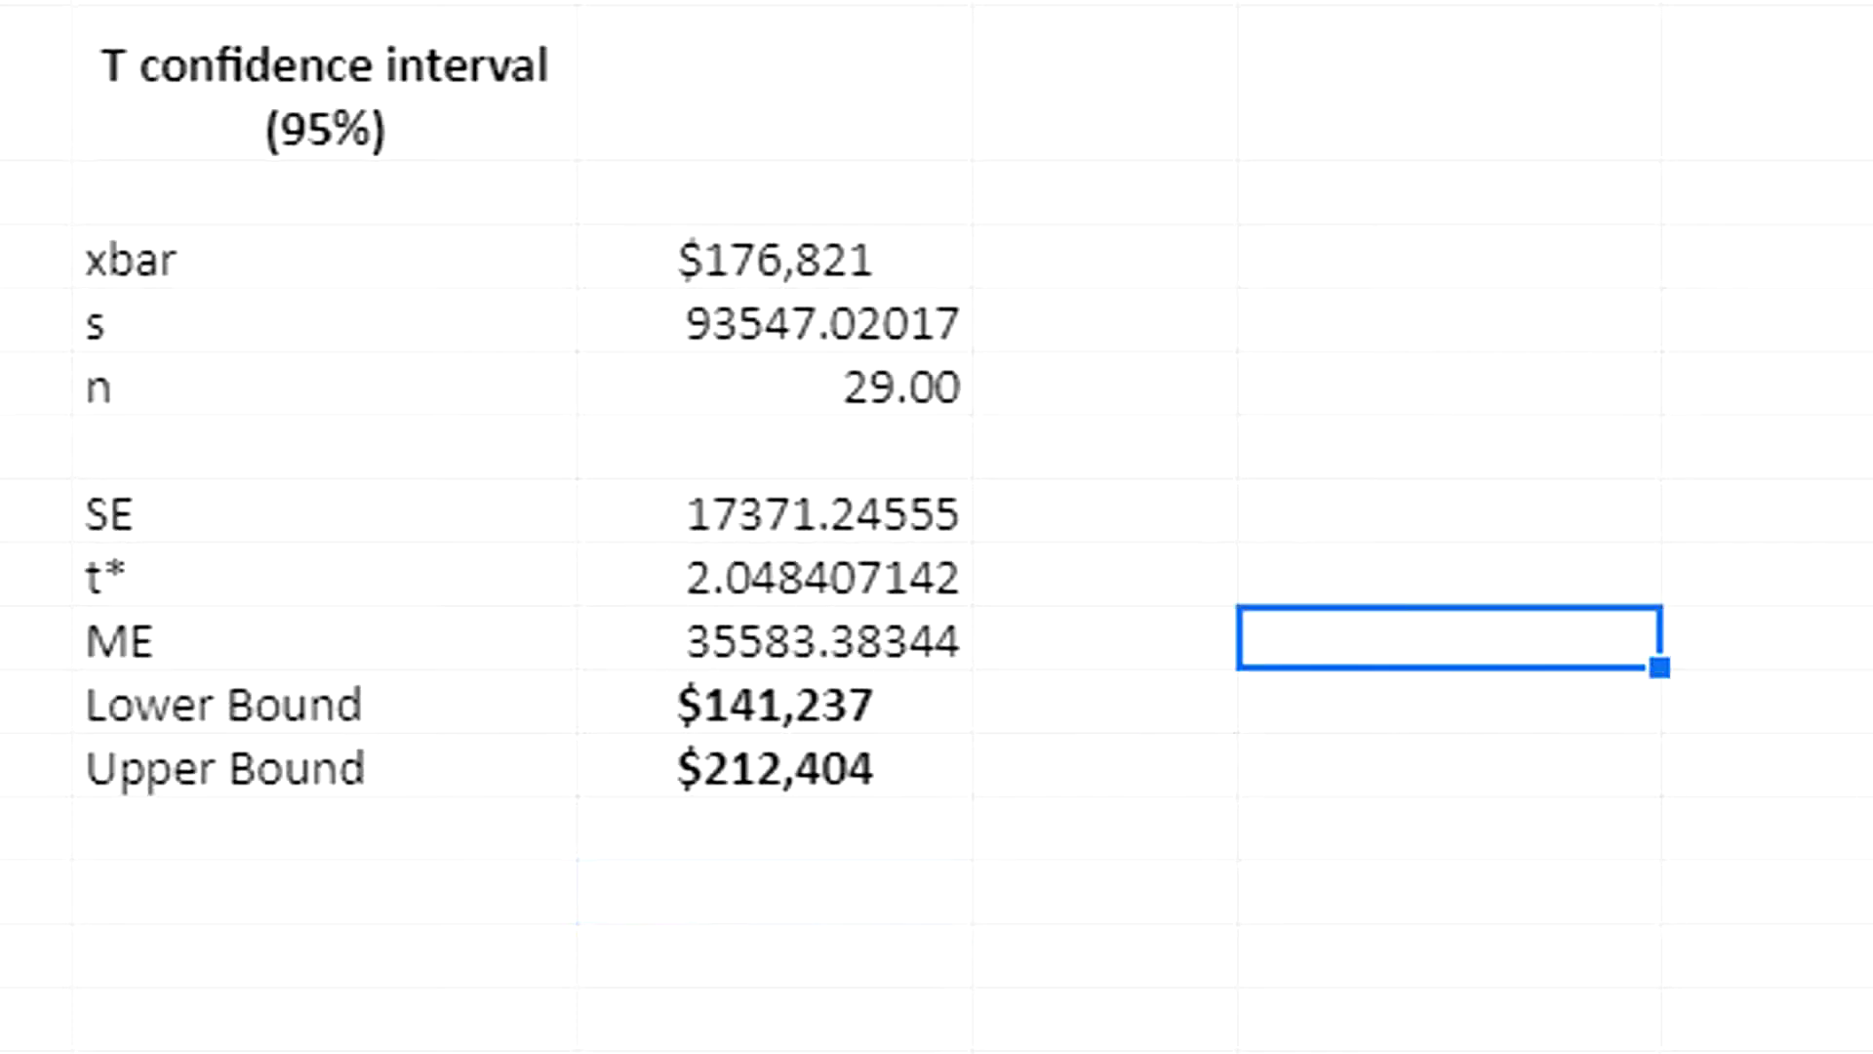
pyautogui.write('=conf')
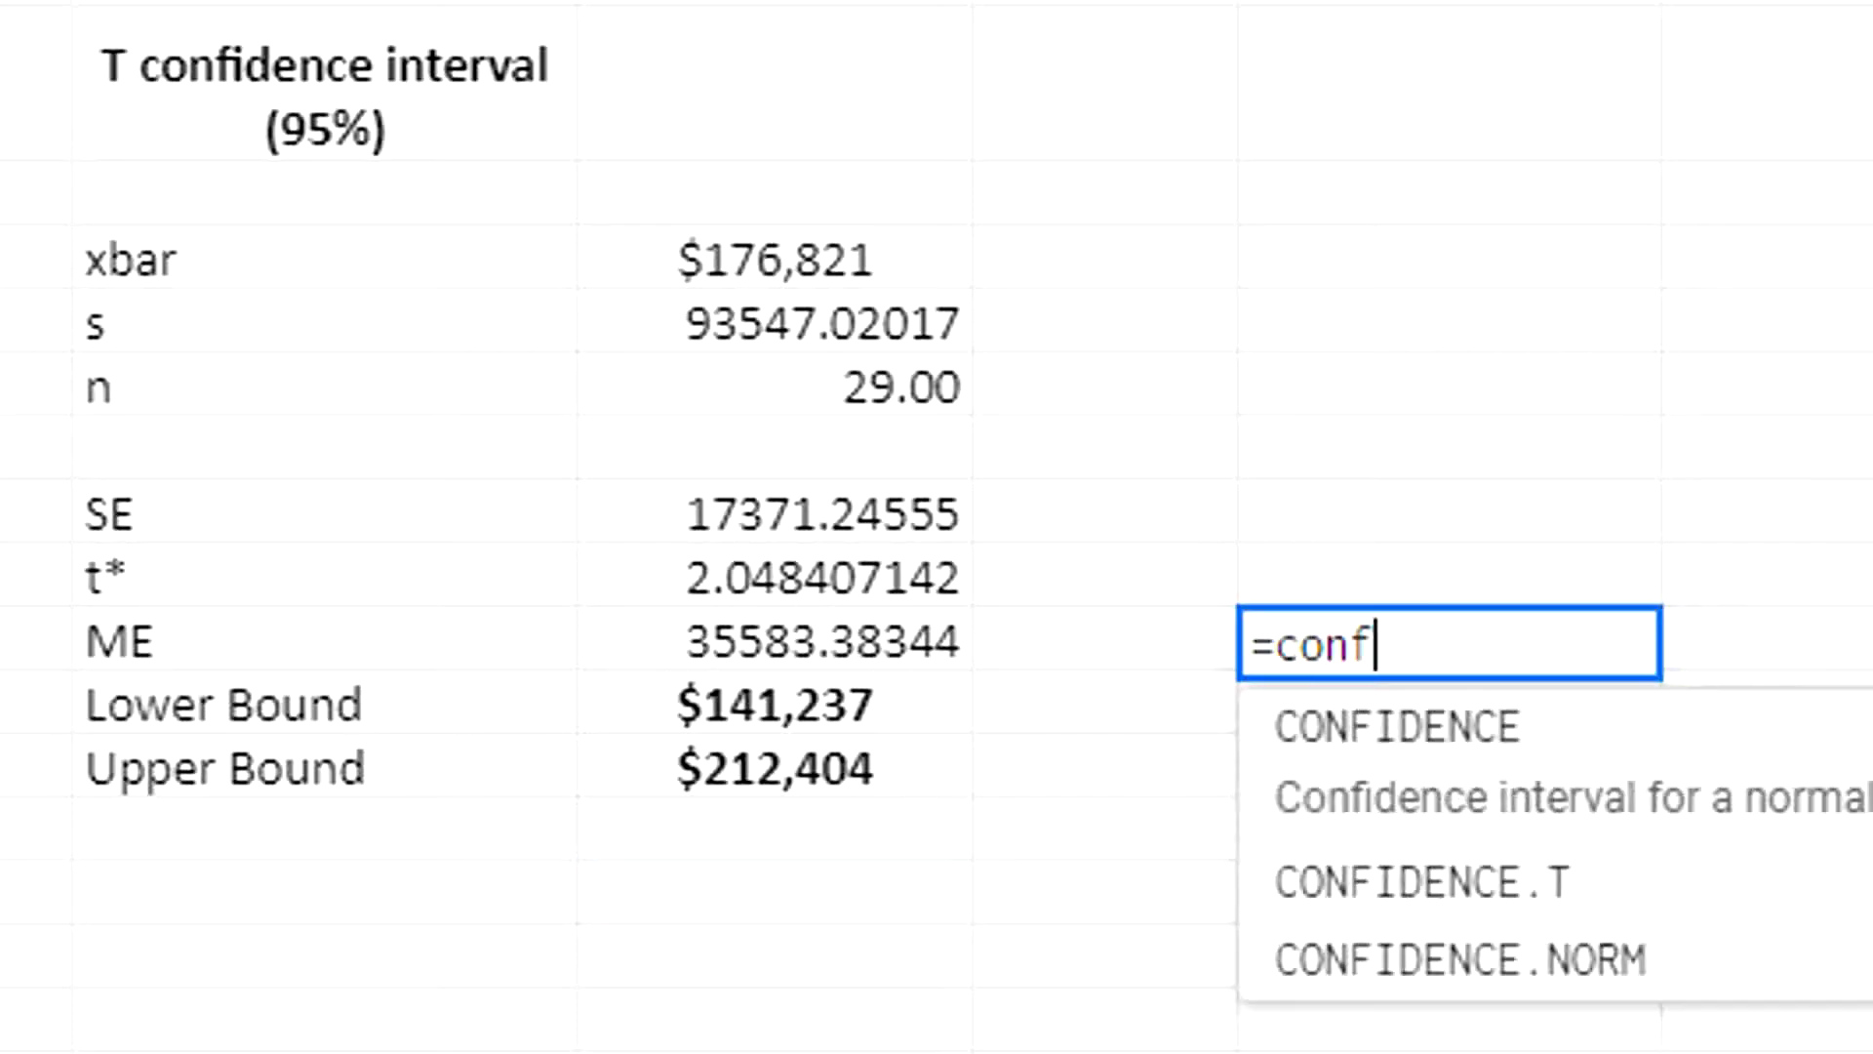
pyautogui.write('ide')
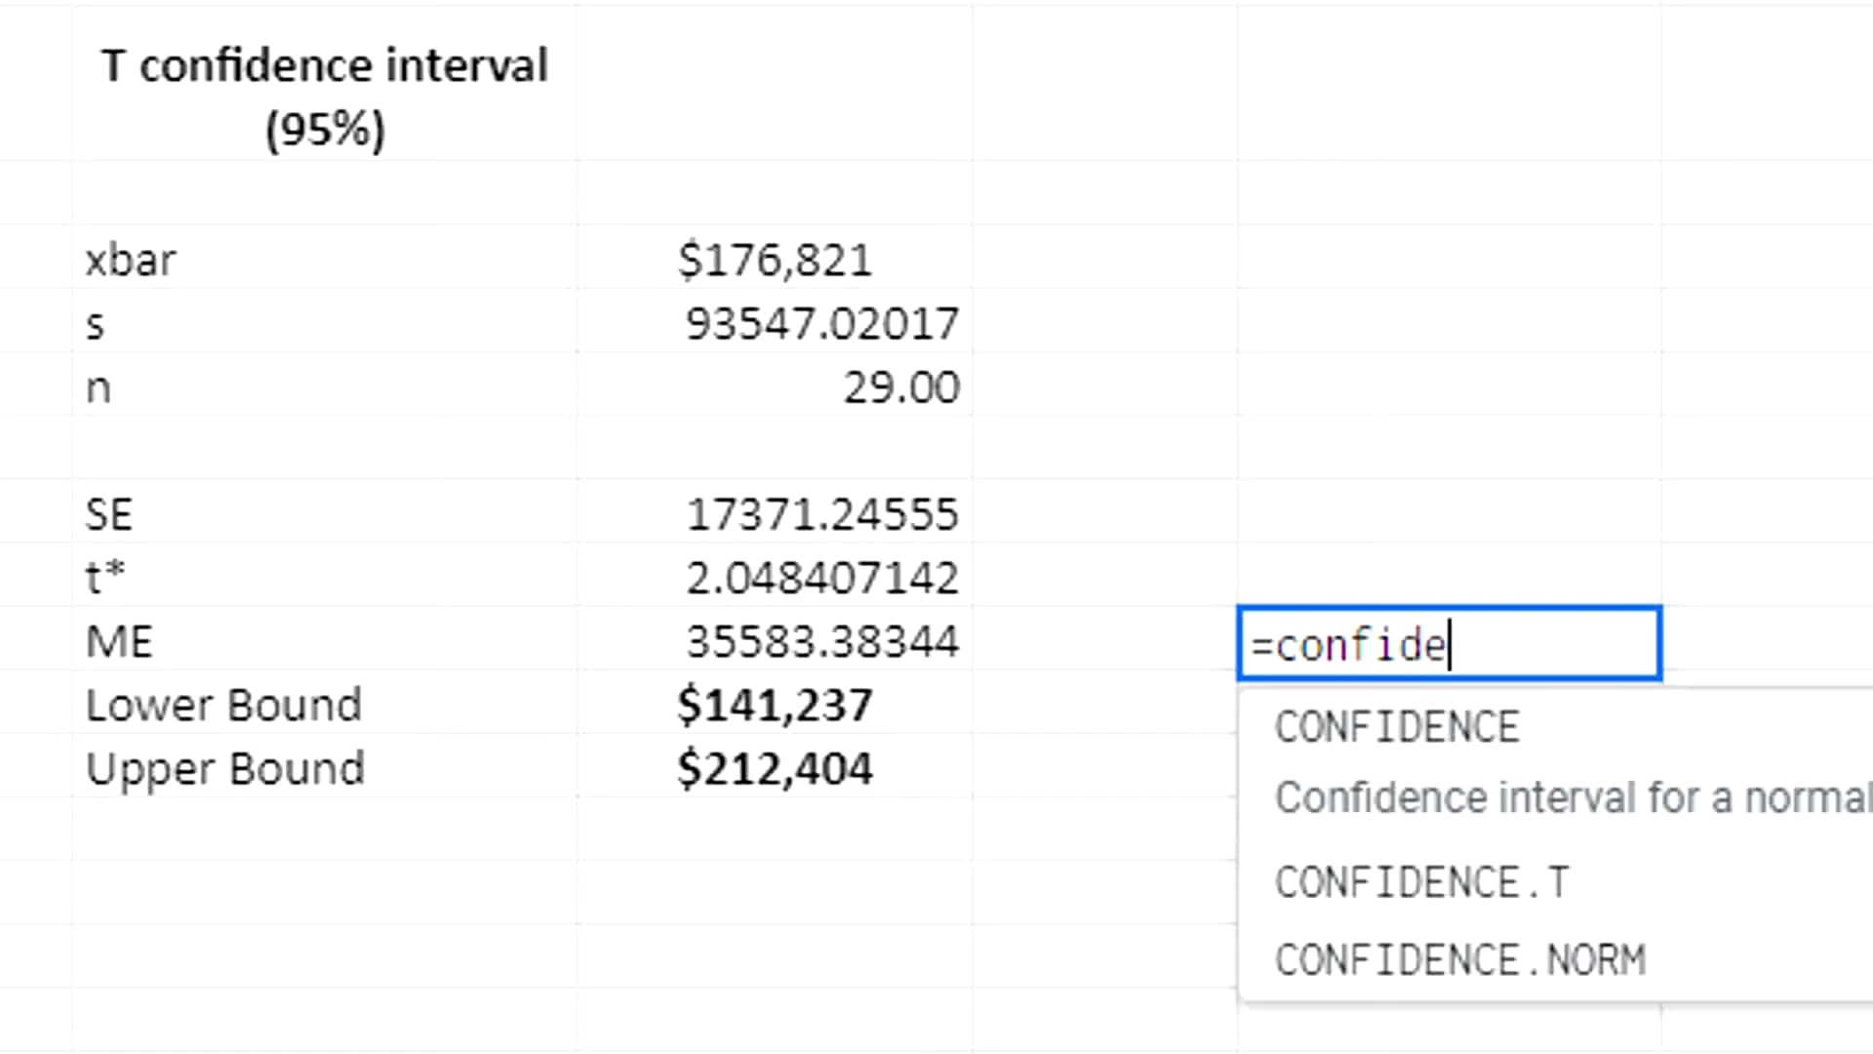
pyautogui.write('nce.t(')
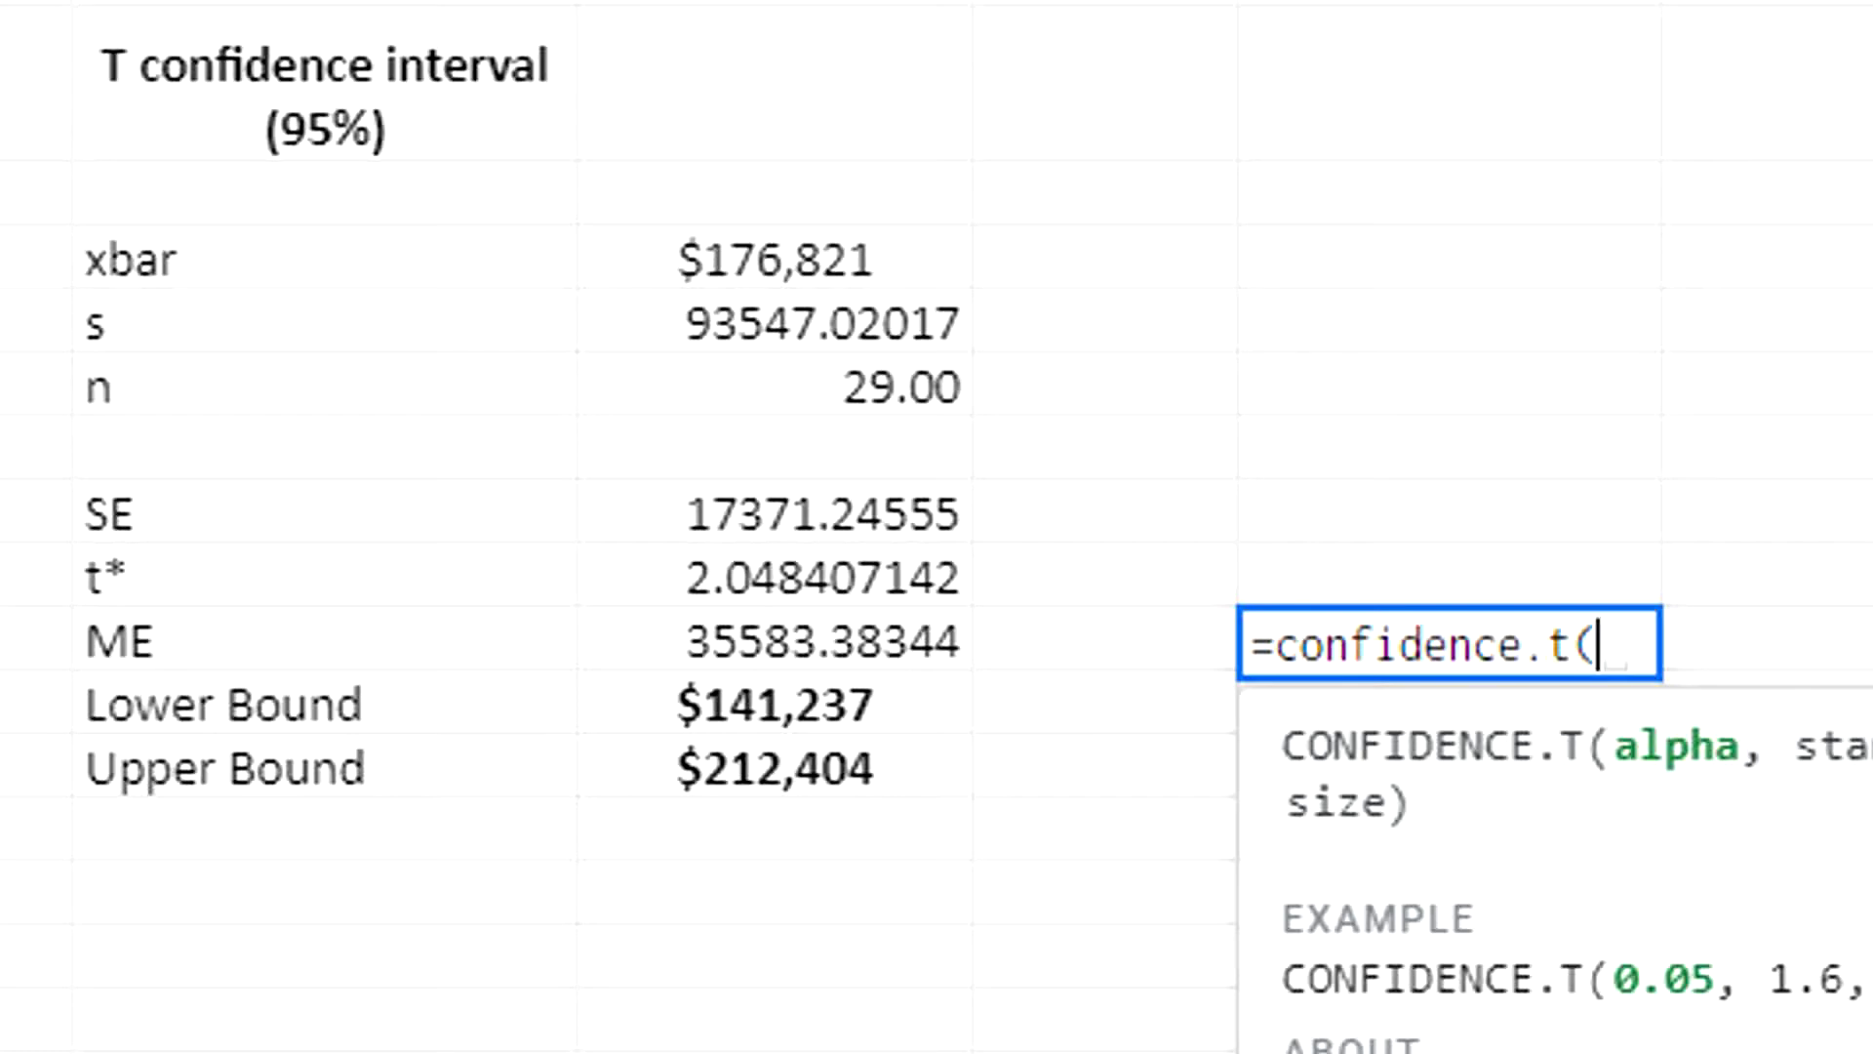
pyautogui.write('.05,')
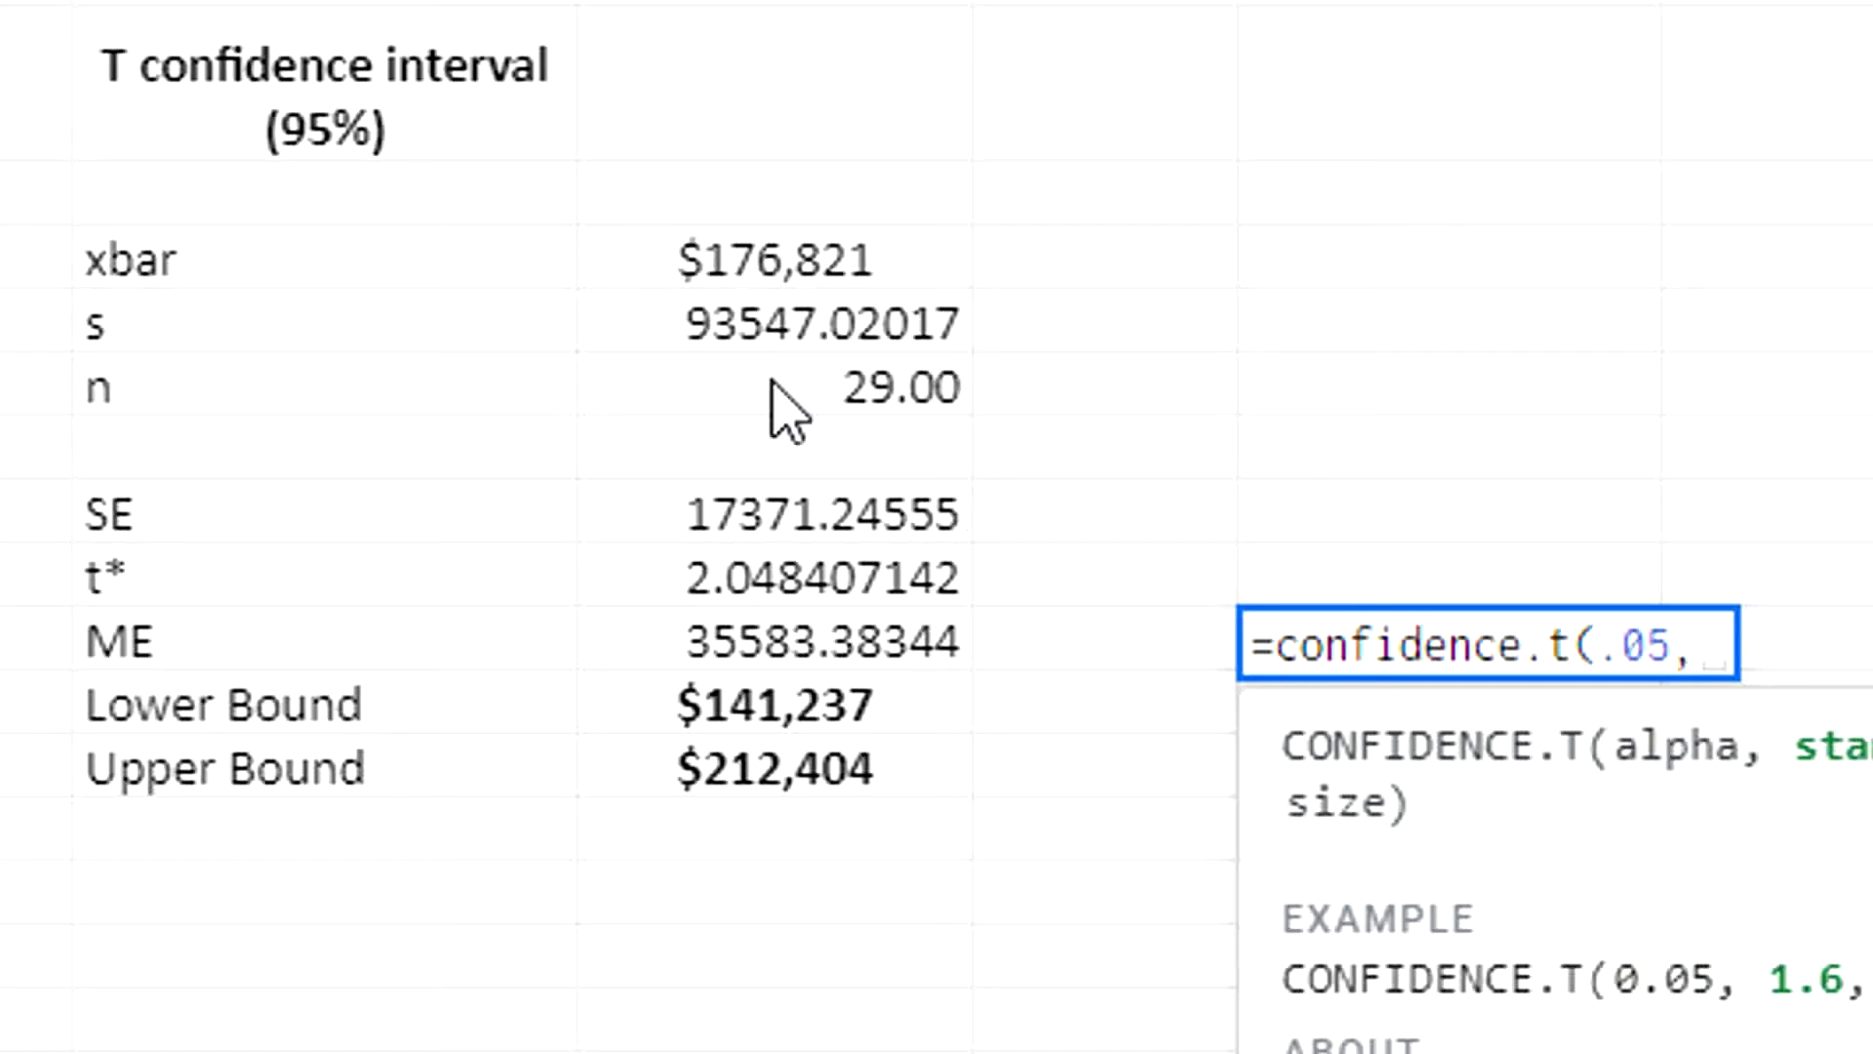
pyautogui.click(781, 332)
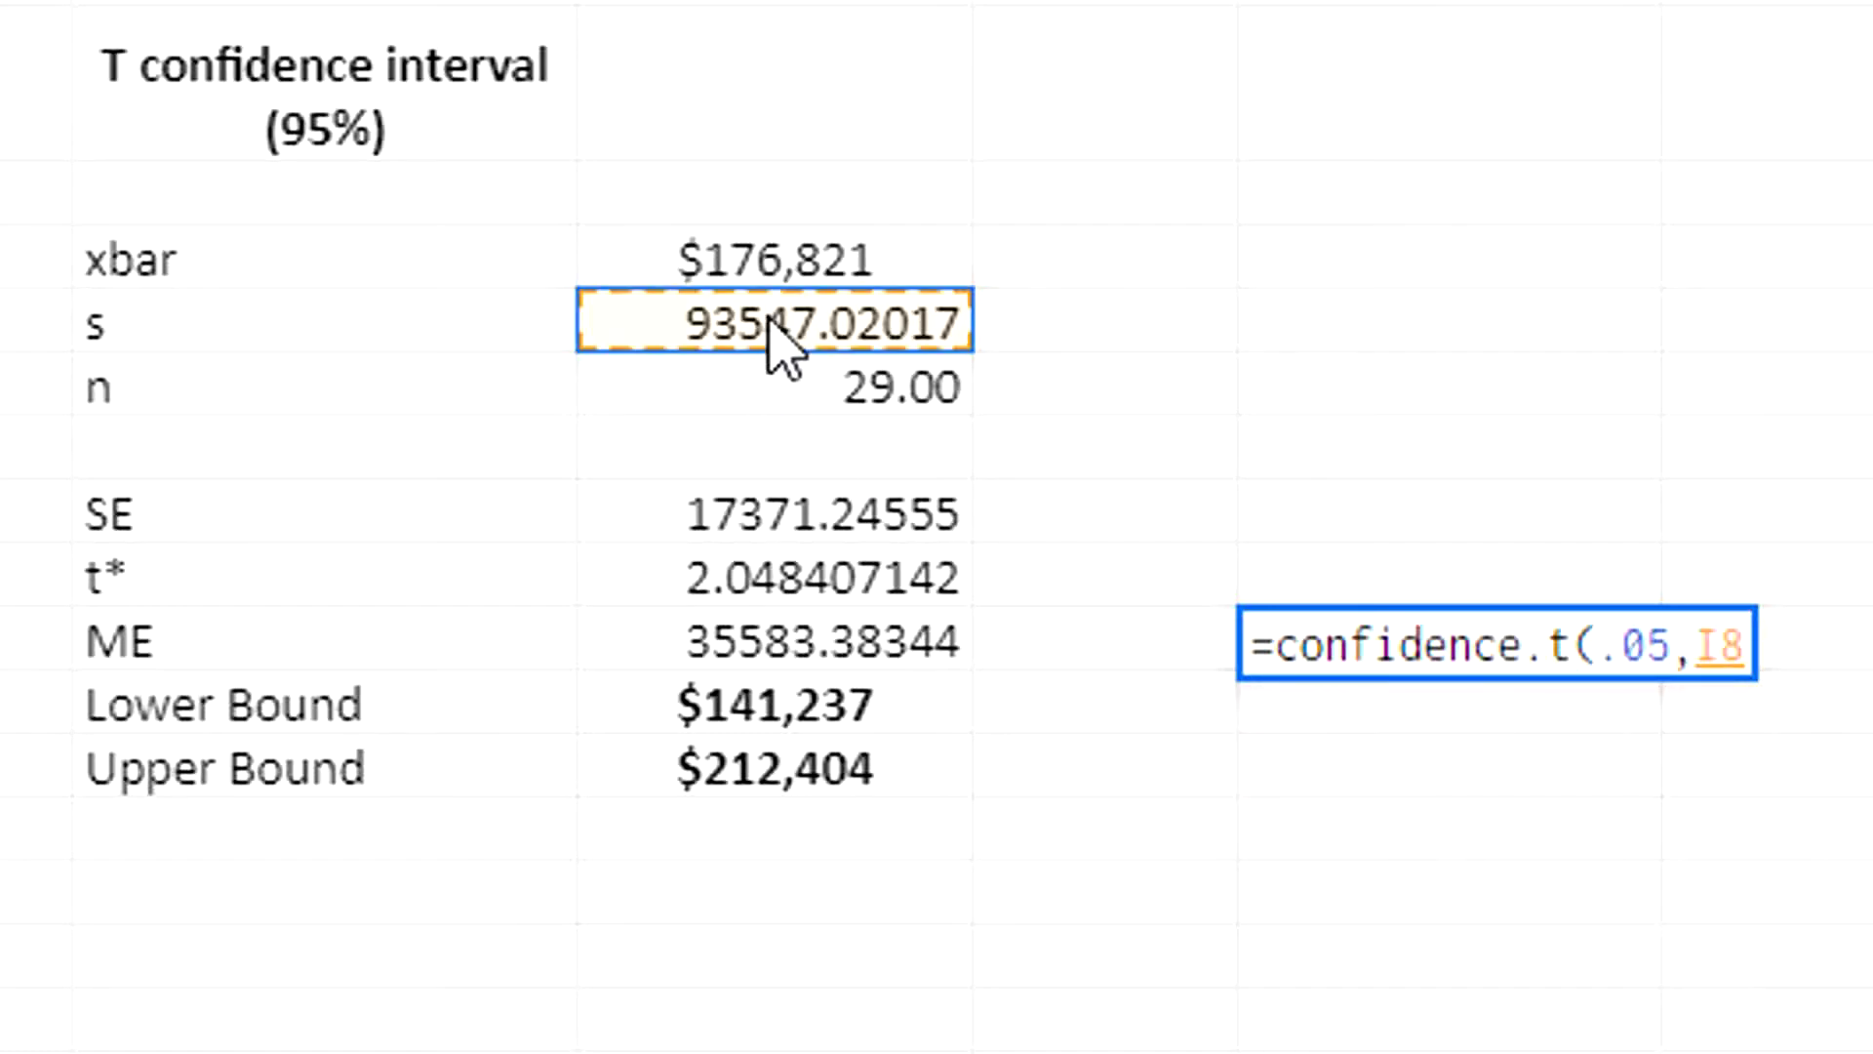
pyautogui.write(',')
pyautogui.click(770, 389)
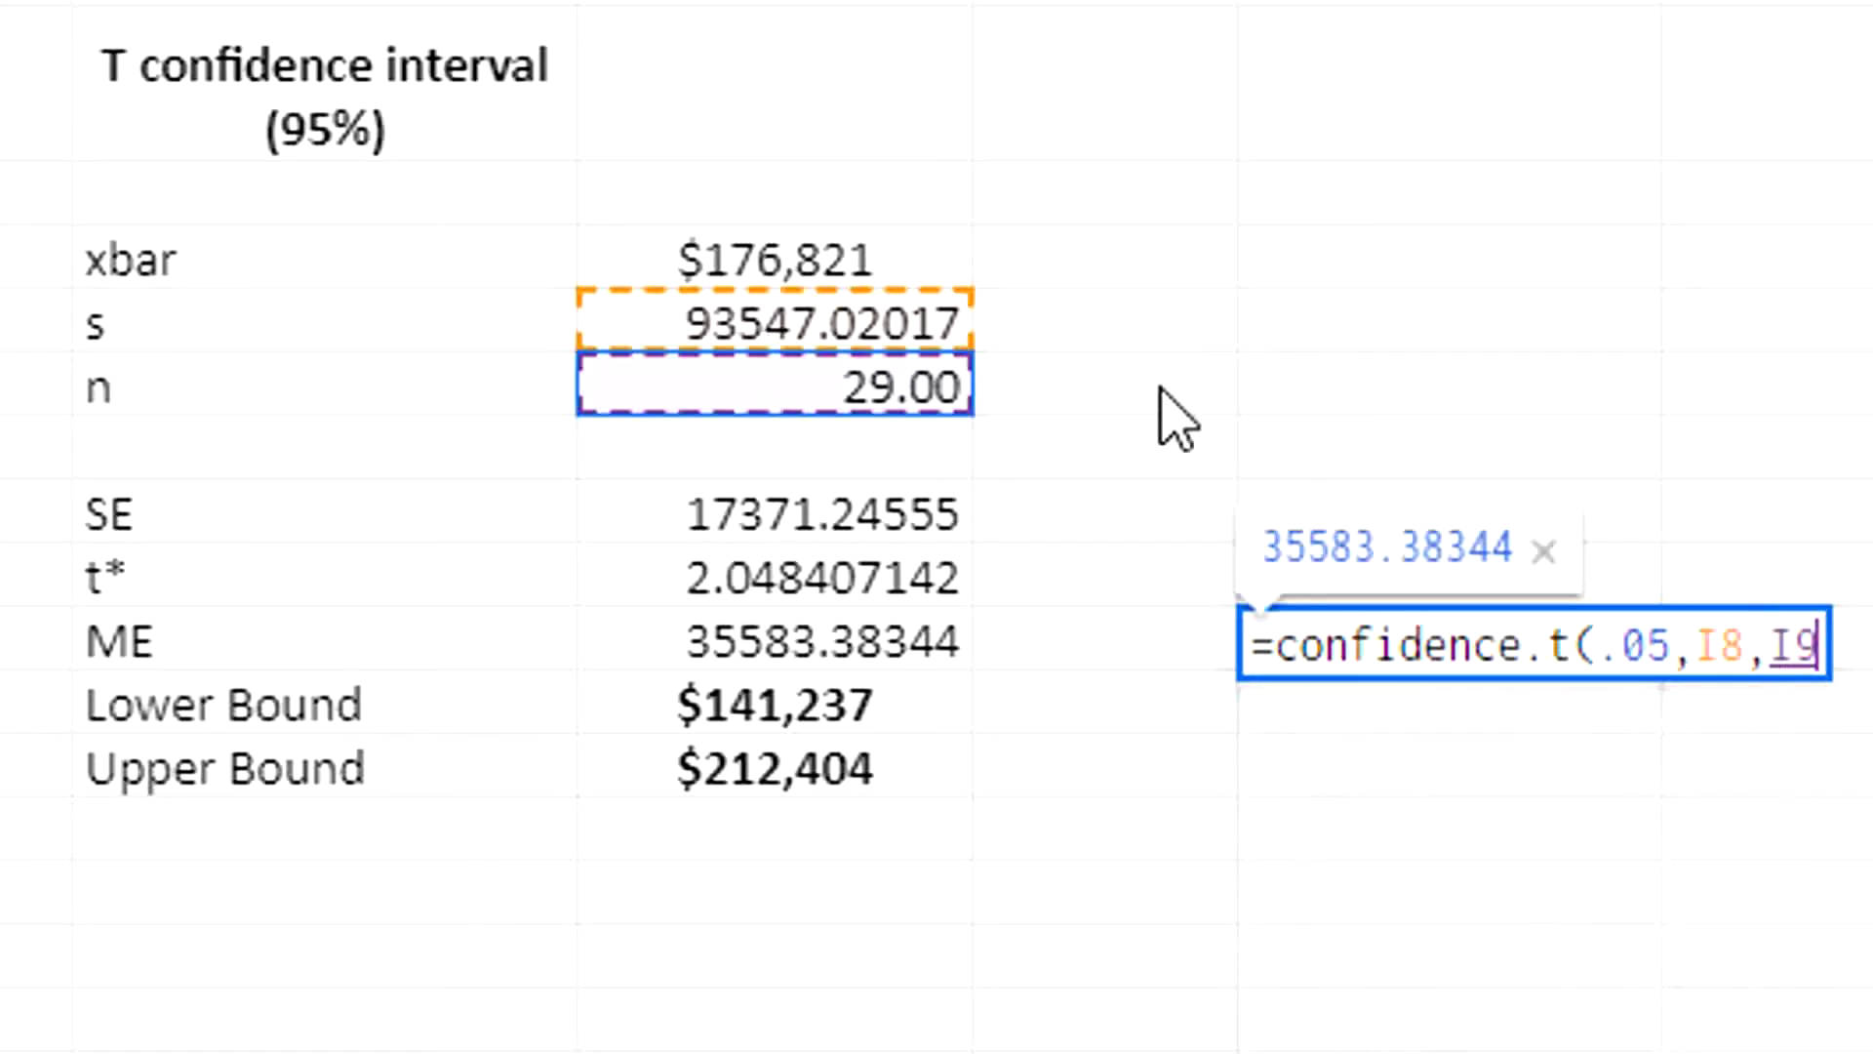
pyautogui.write(')')
pyautogui.press('Return')
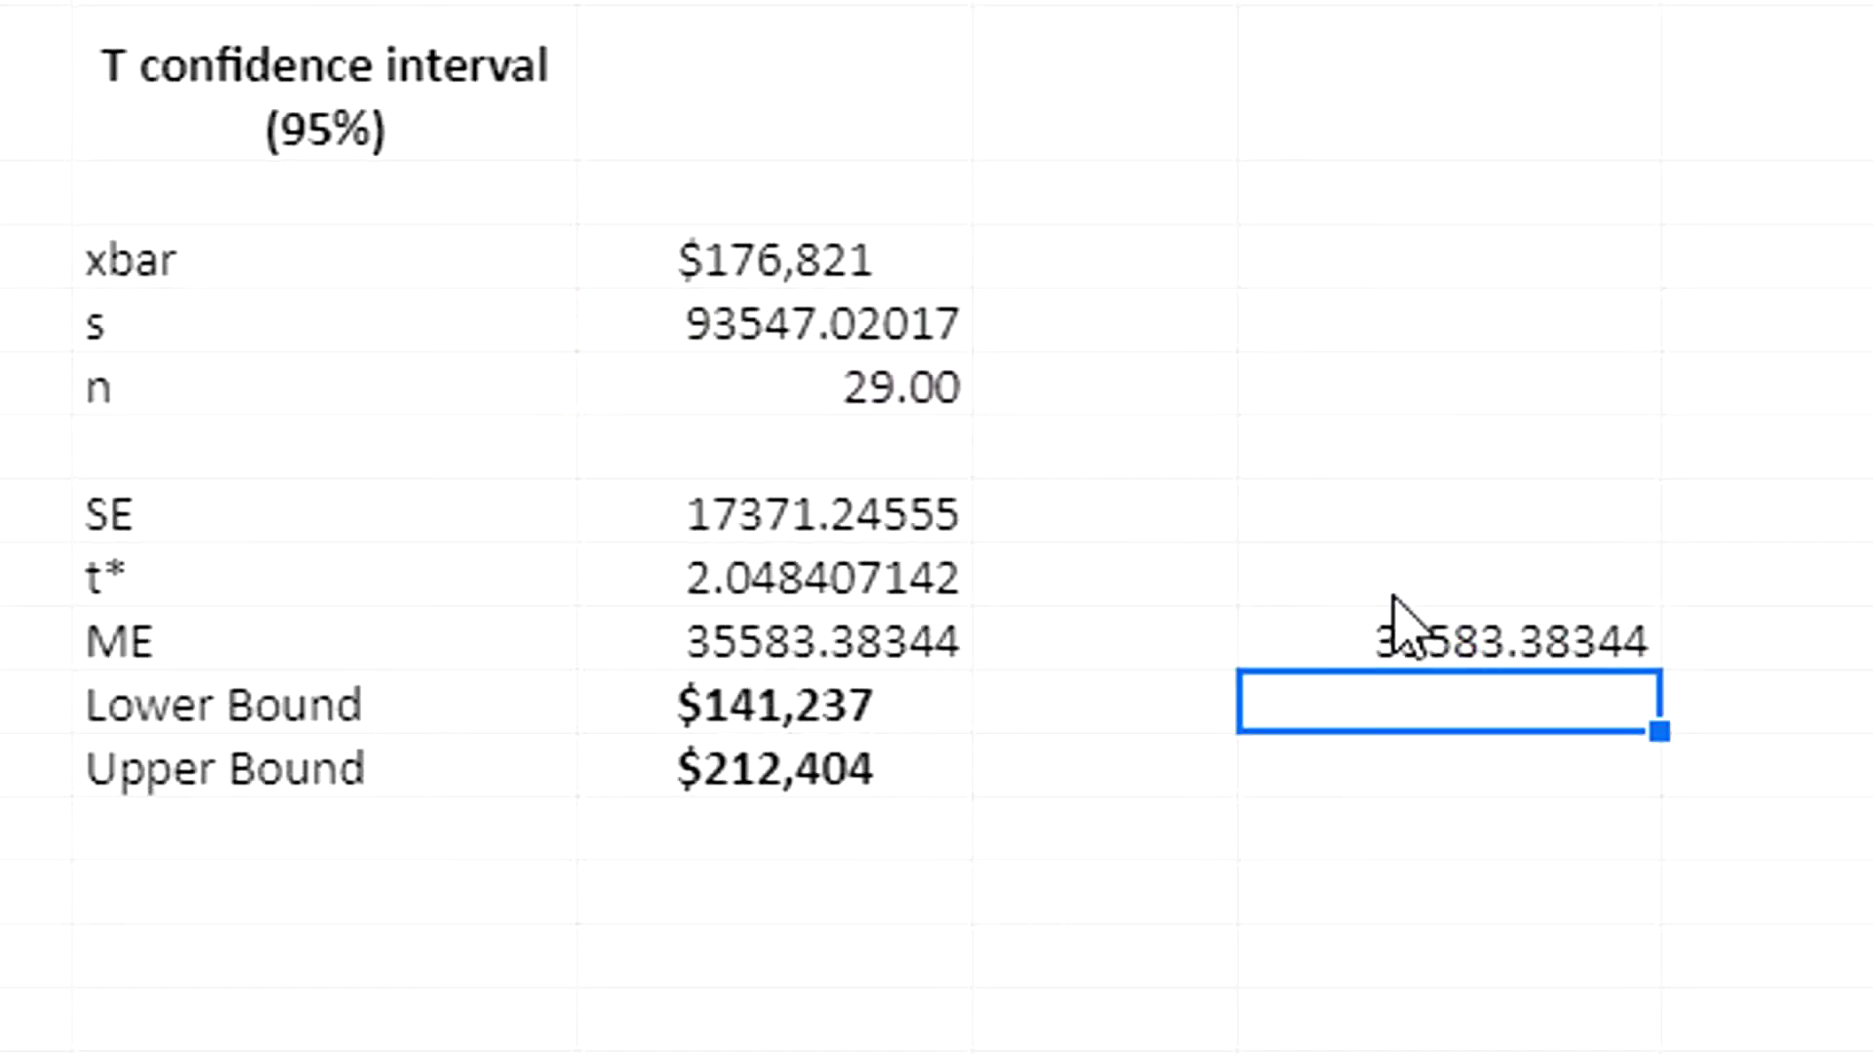
pyautogui.click(1401, 647)
pyautogui.click(1215, 936)
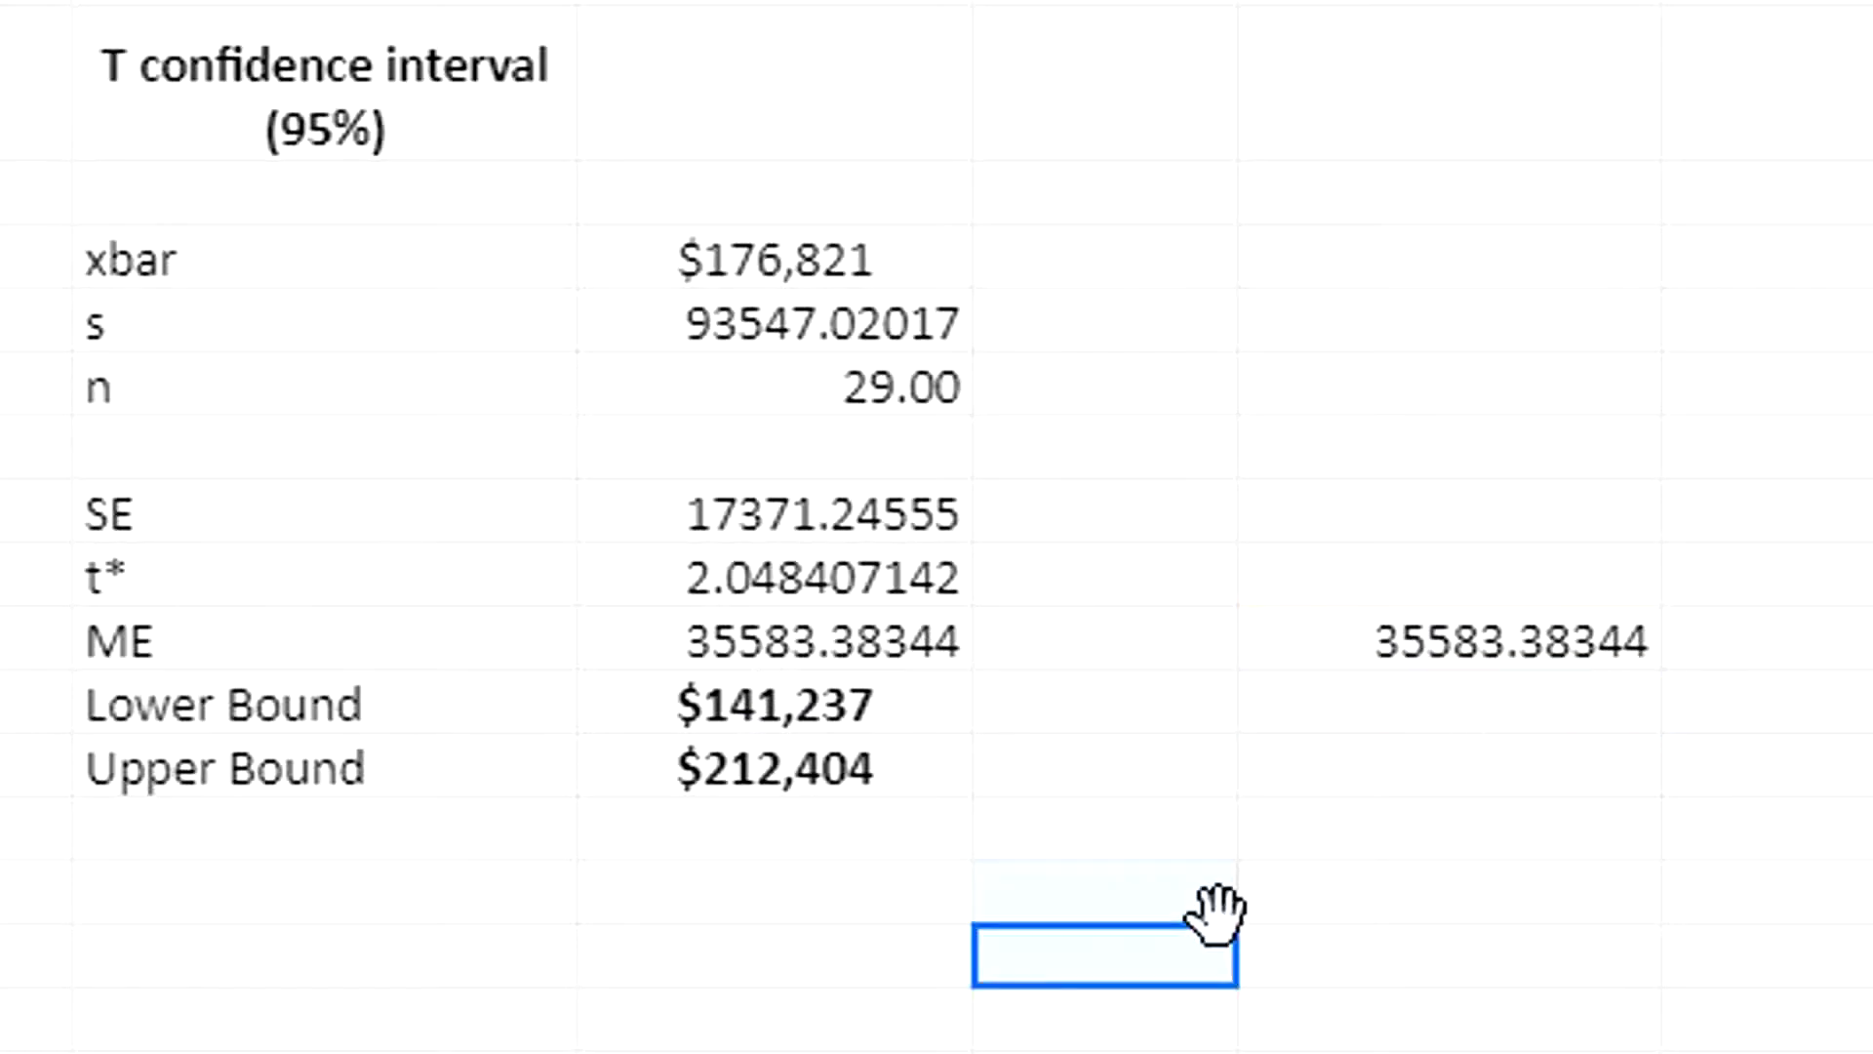
pyautogui.click(912, 1010)
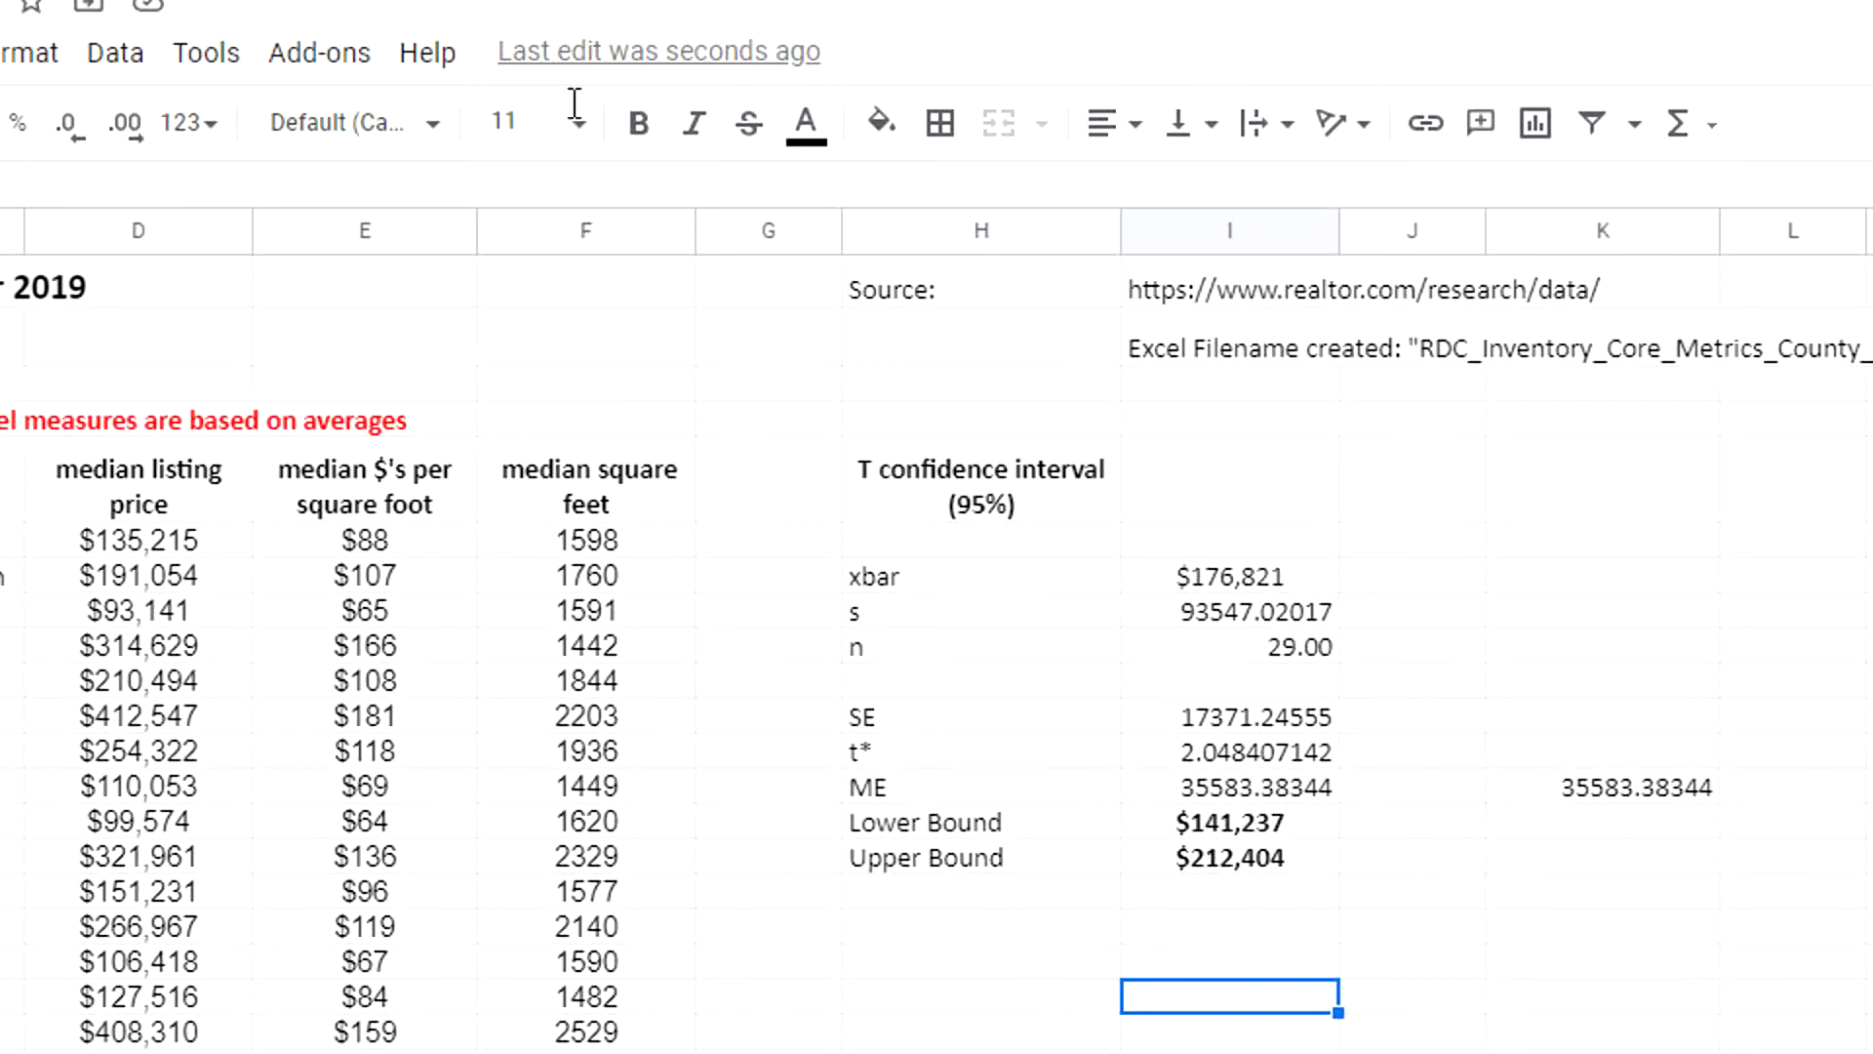
pyautogui.click(314, 54)
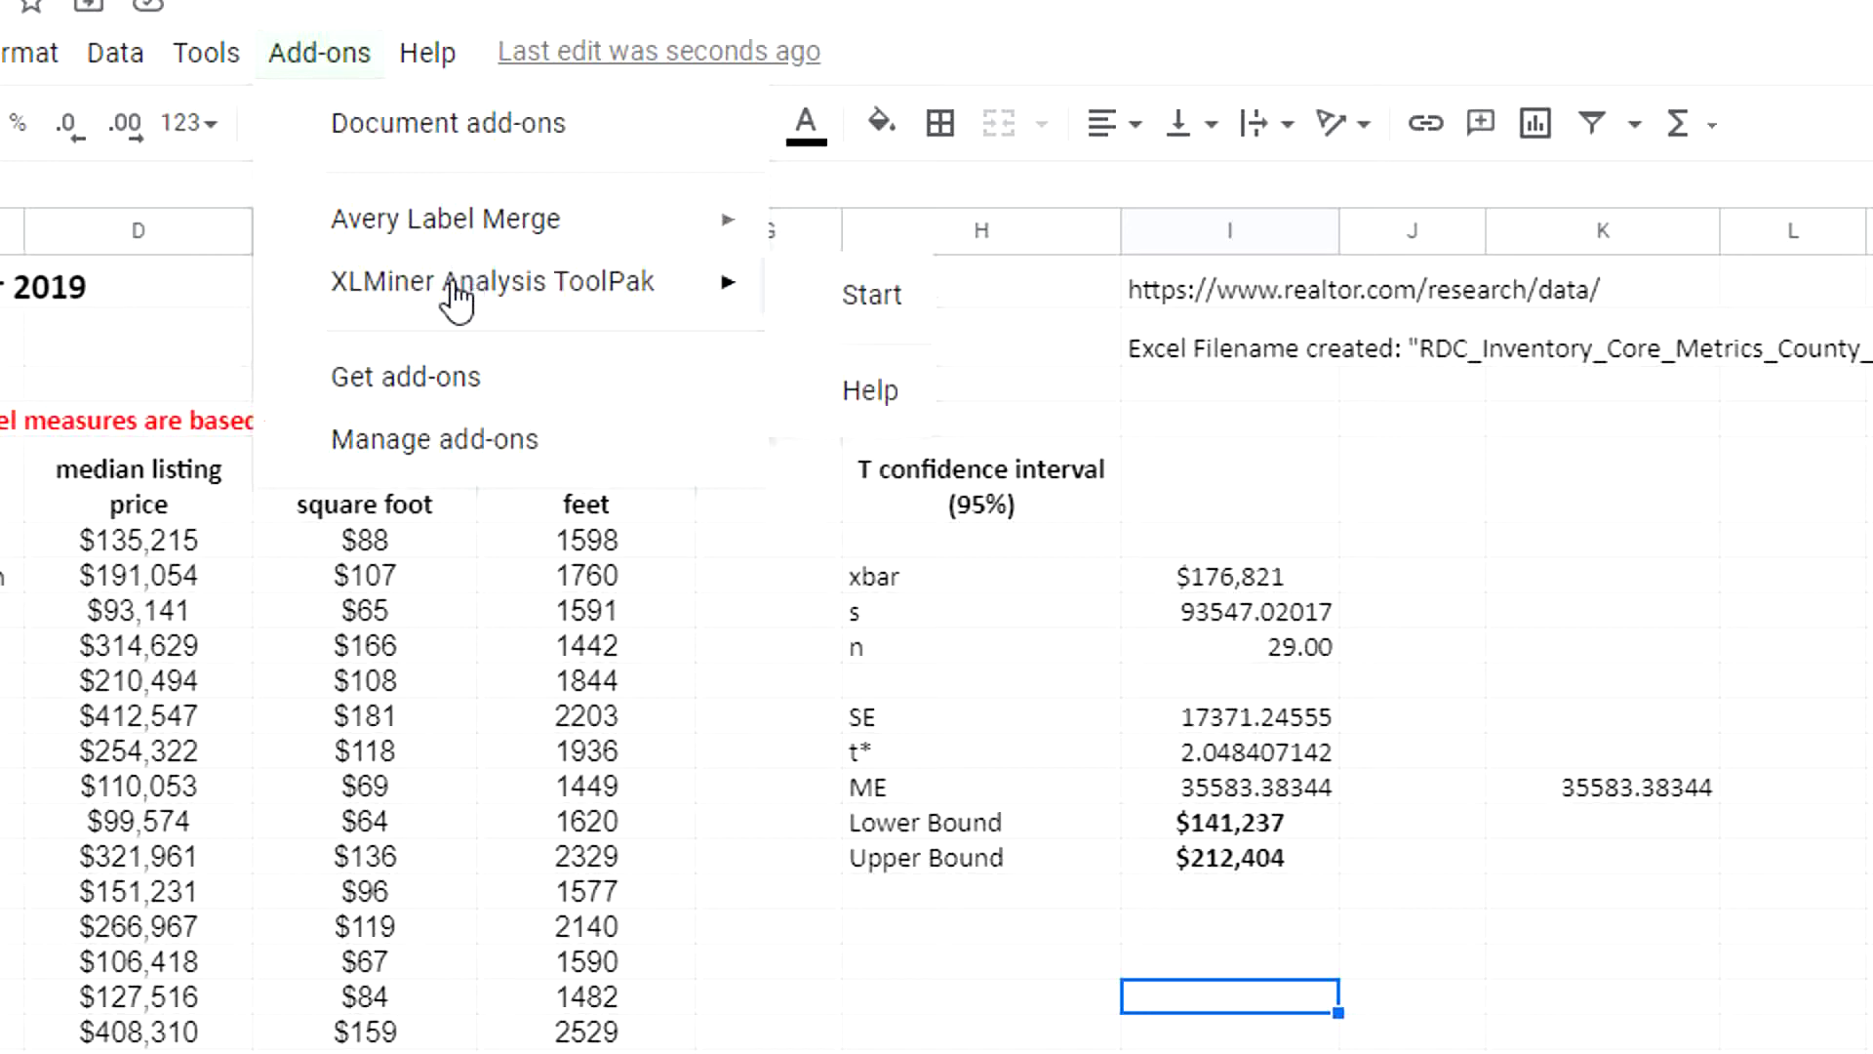
pyautogui.moveTo(430, 288)
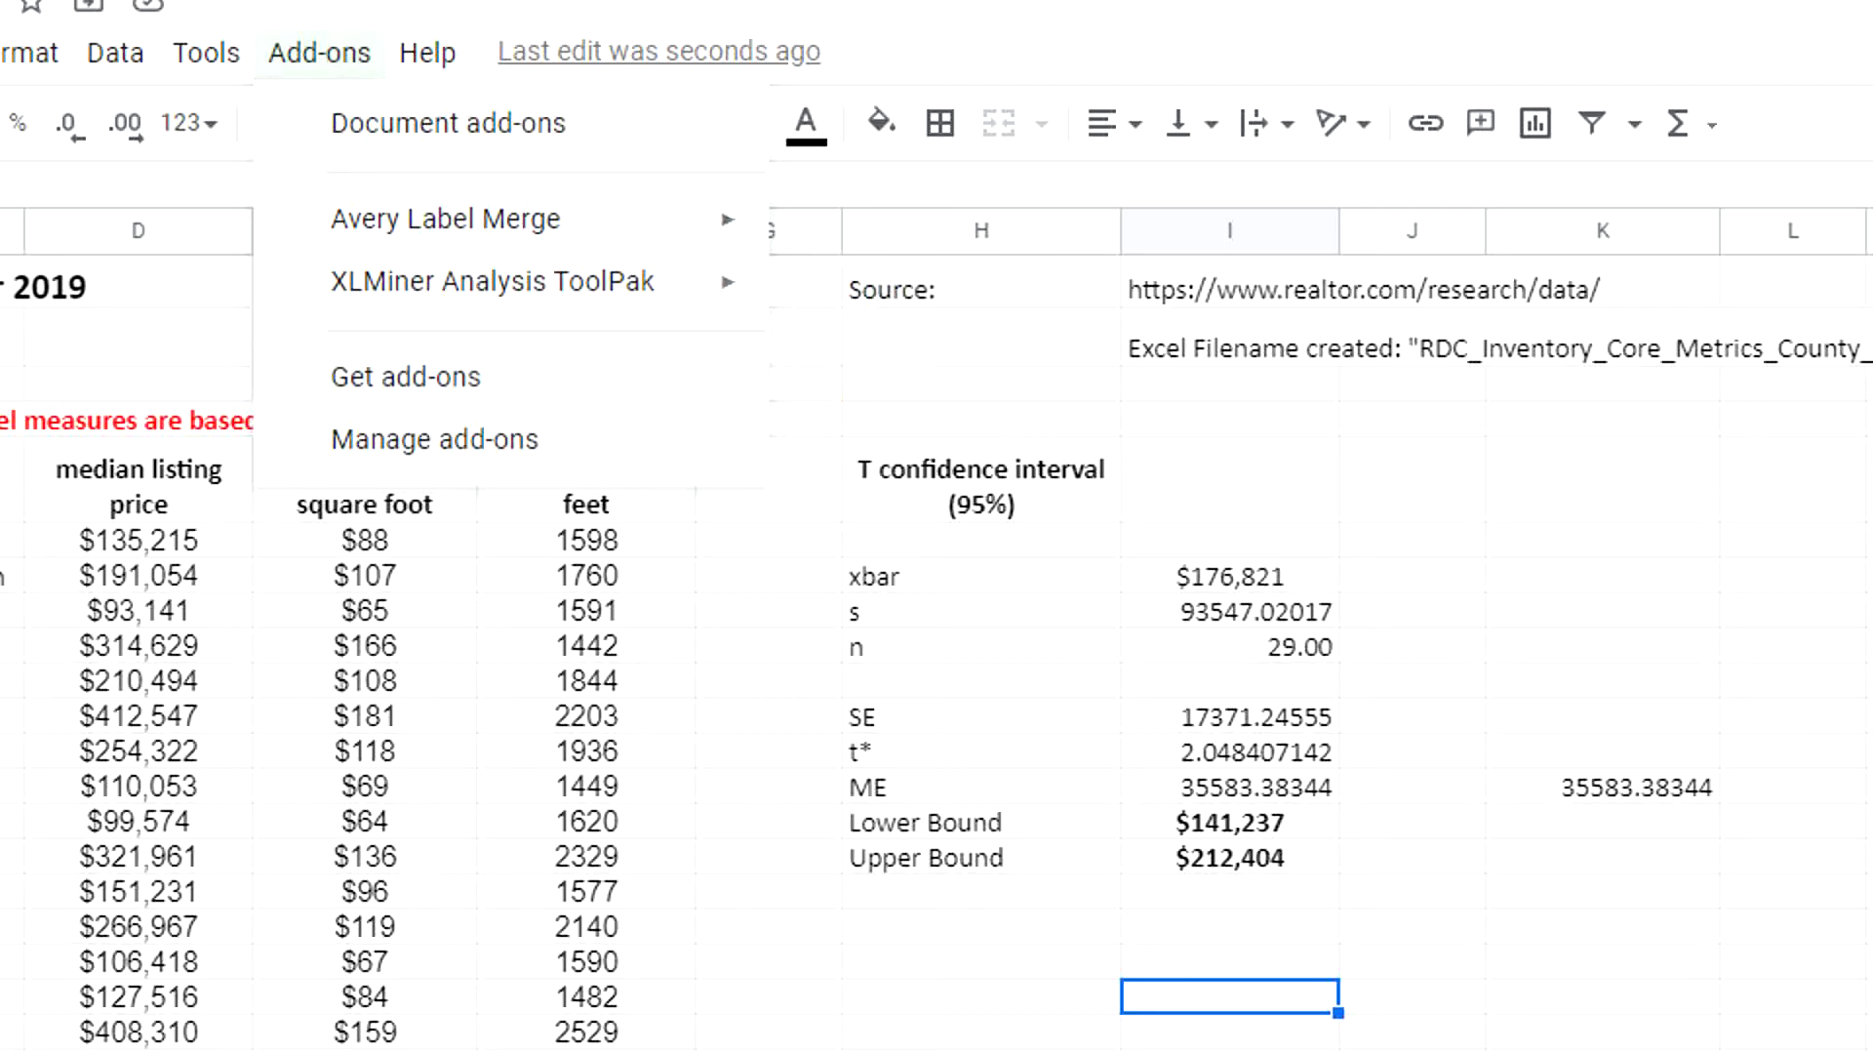
pyautogui.click(968, 995)
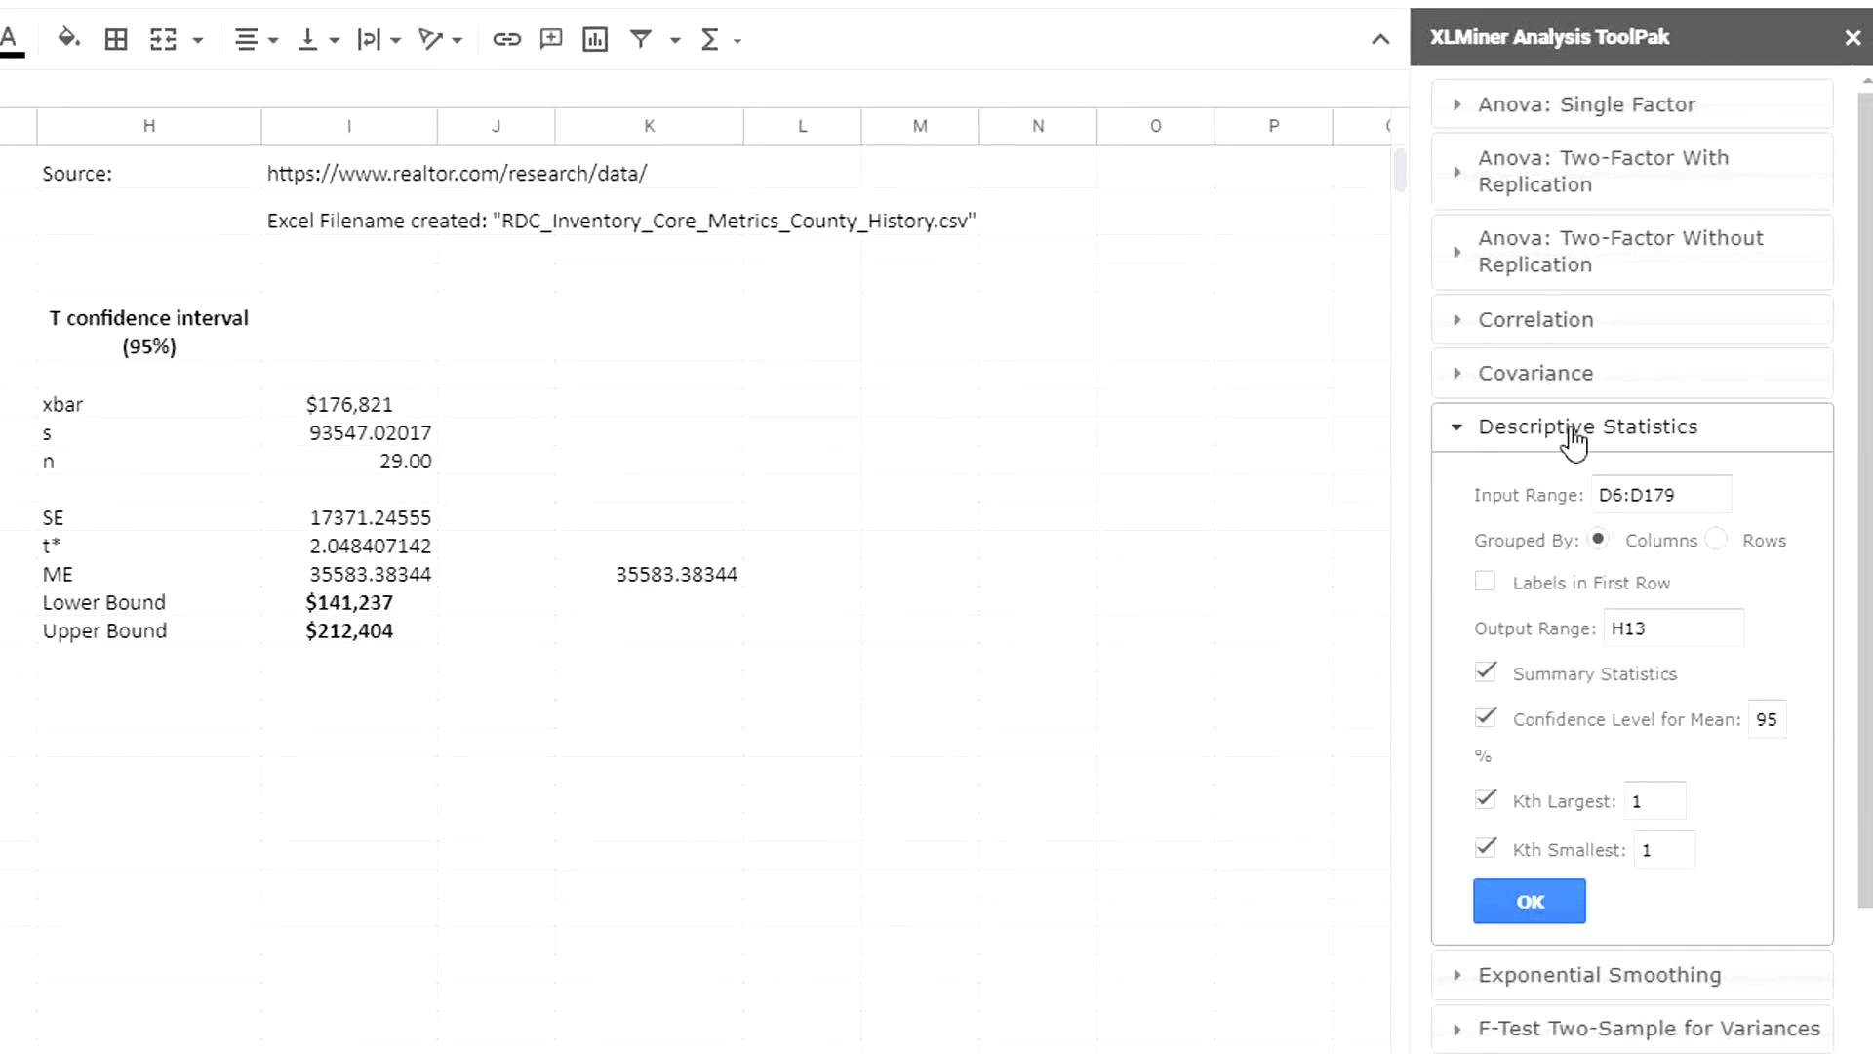
# Run XLMiner Descriptive Statistics on D5:D34 with first-row labels, outputting to H18
pyautogui.tripleClick(1664, 495)
pyautogui.write('D5:D34')
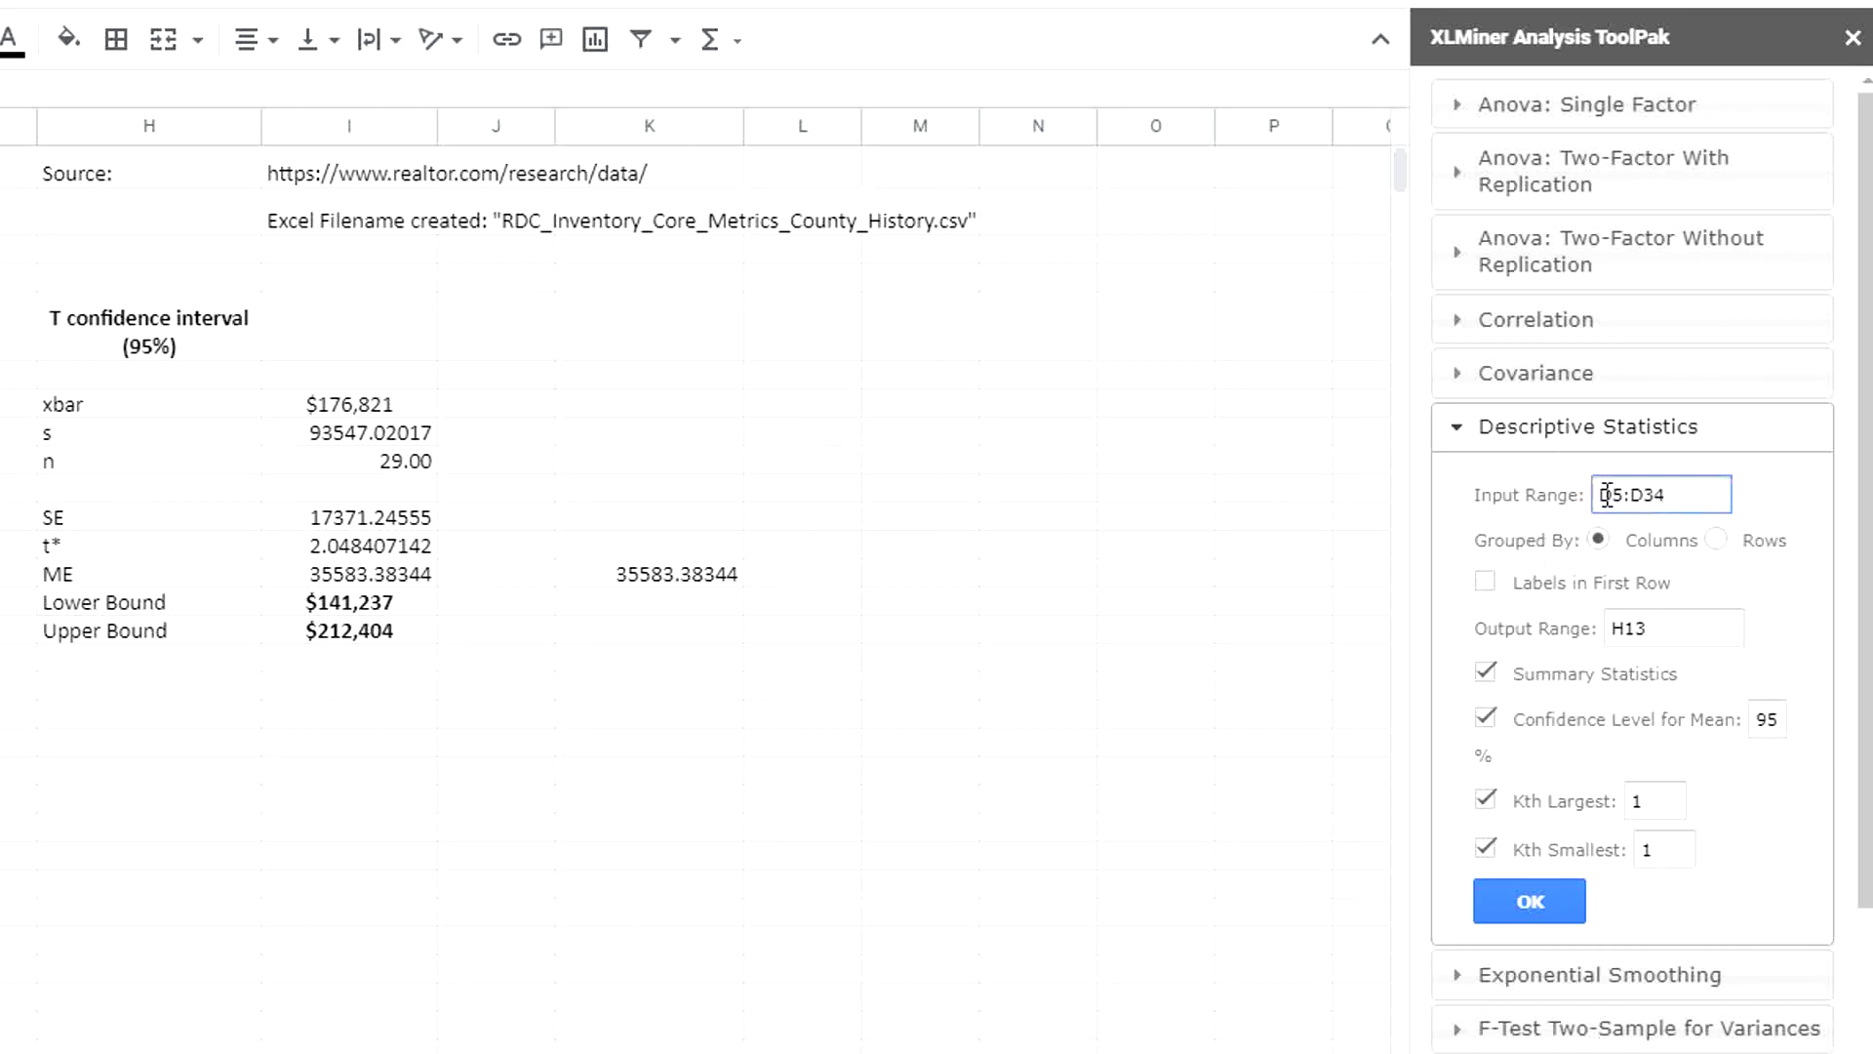
pyautogui.click(1486, 583)
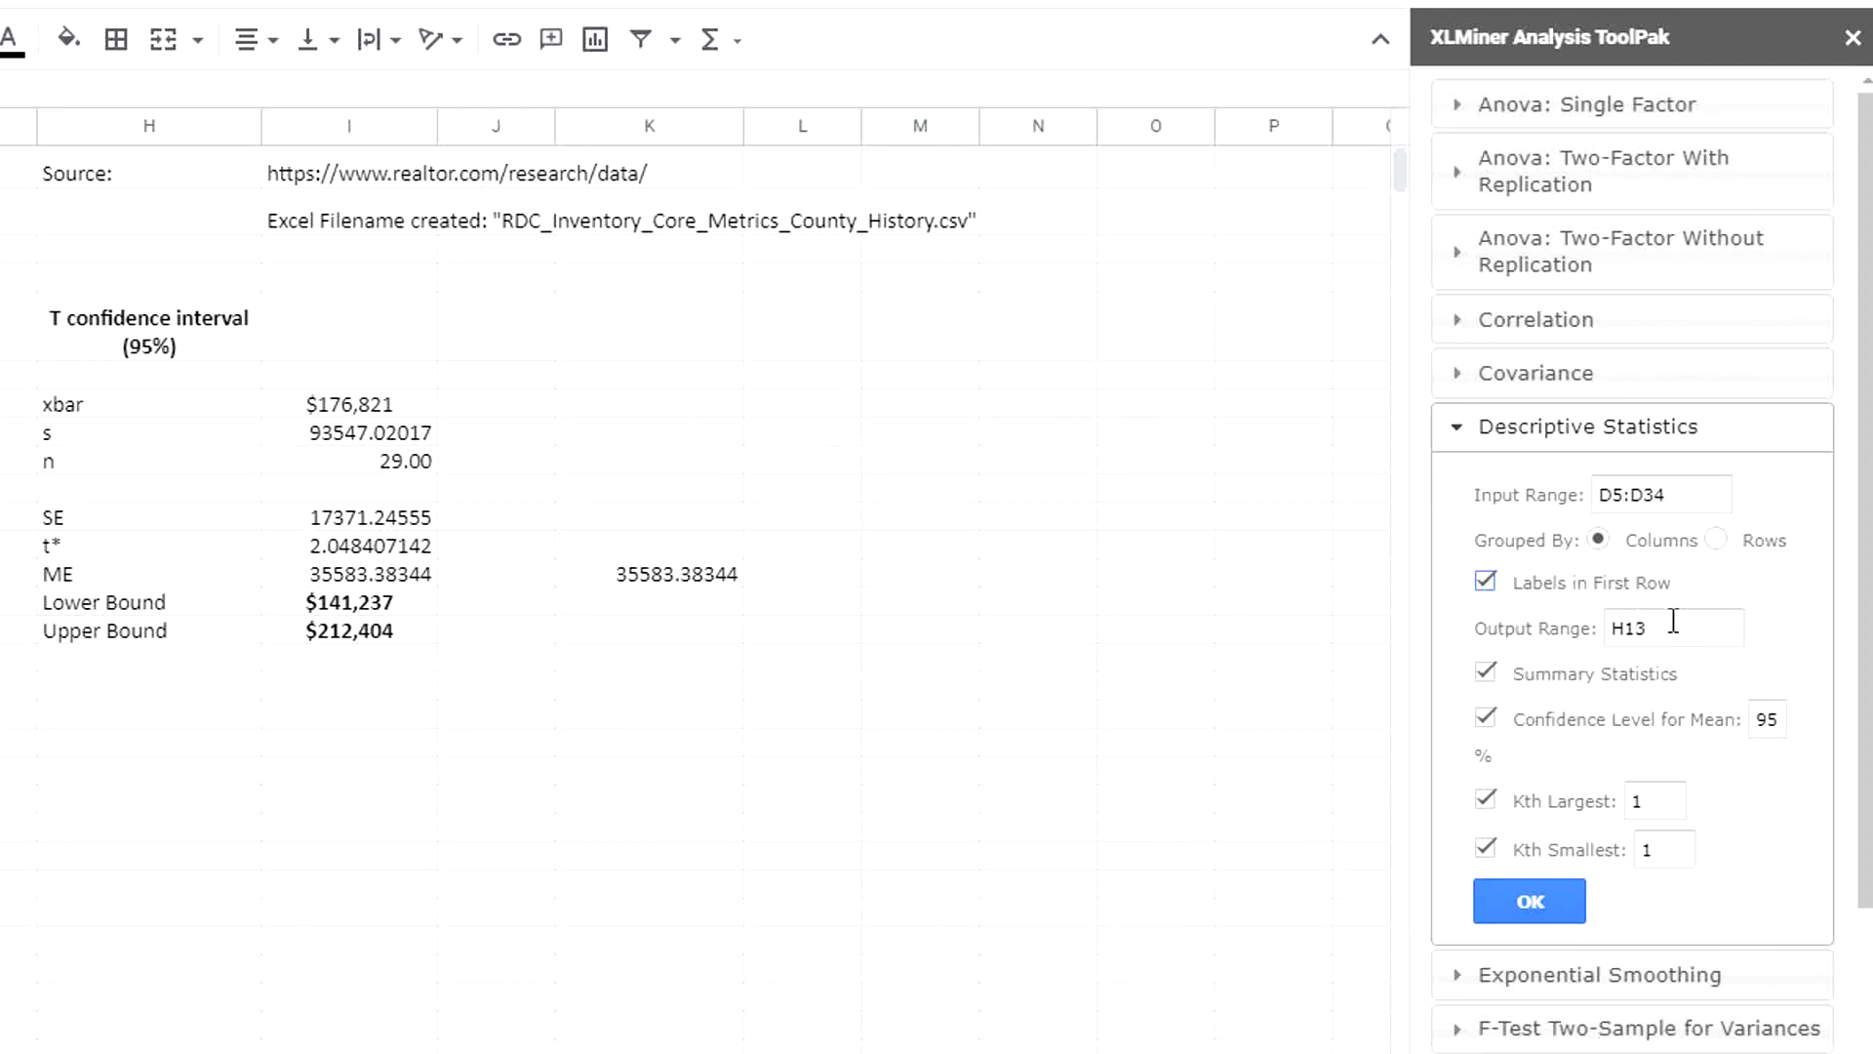
pyautogui.click(88, 720)
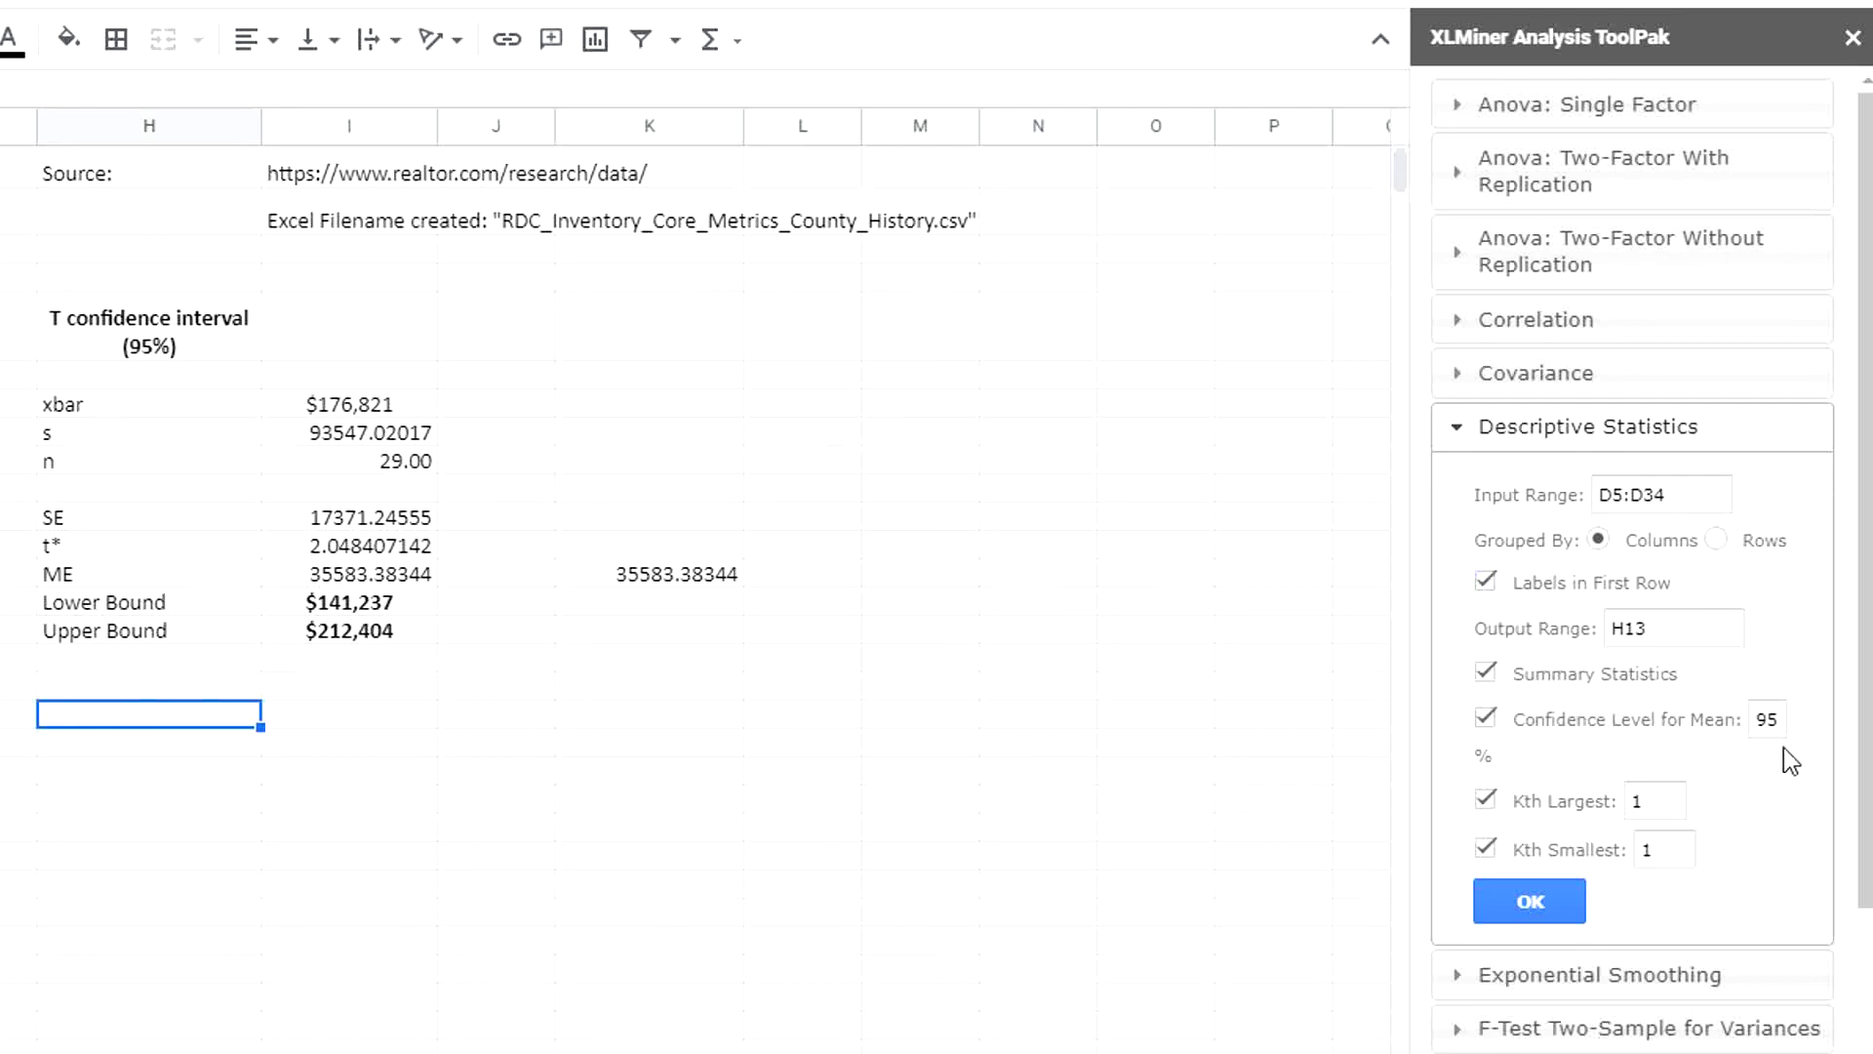
pyautogui.click(1669, 631)
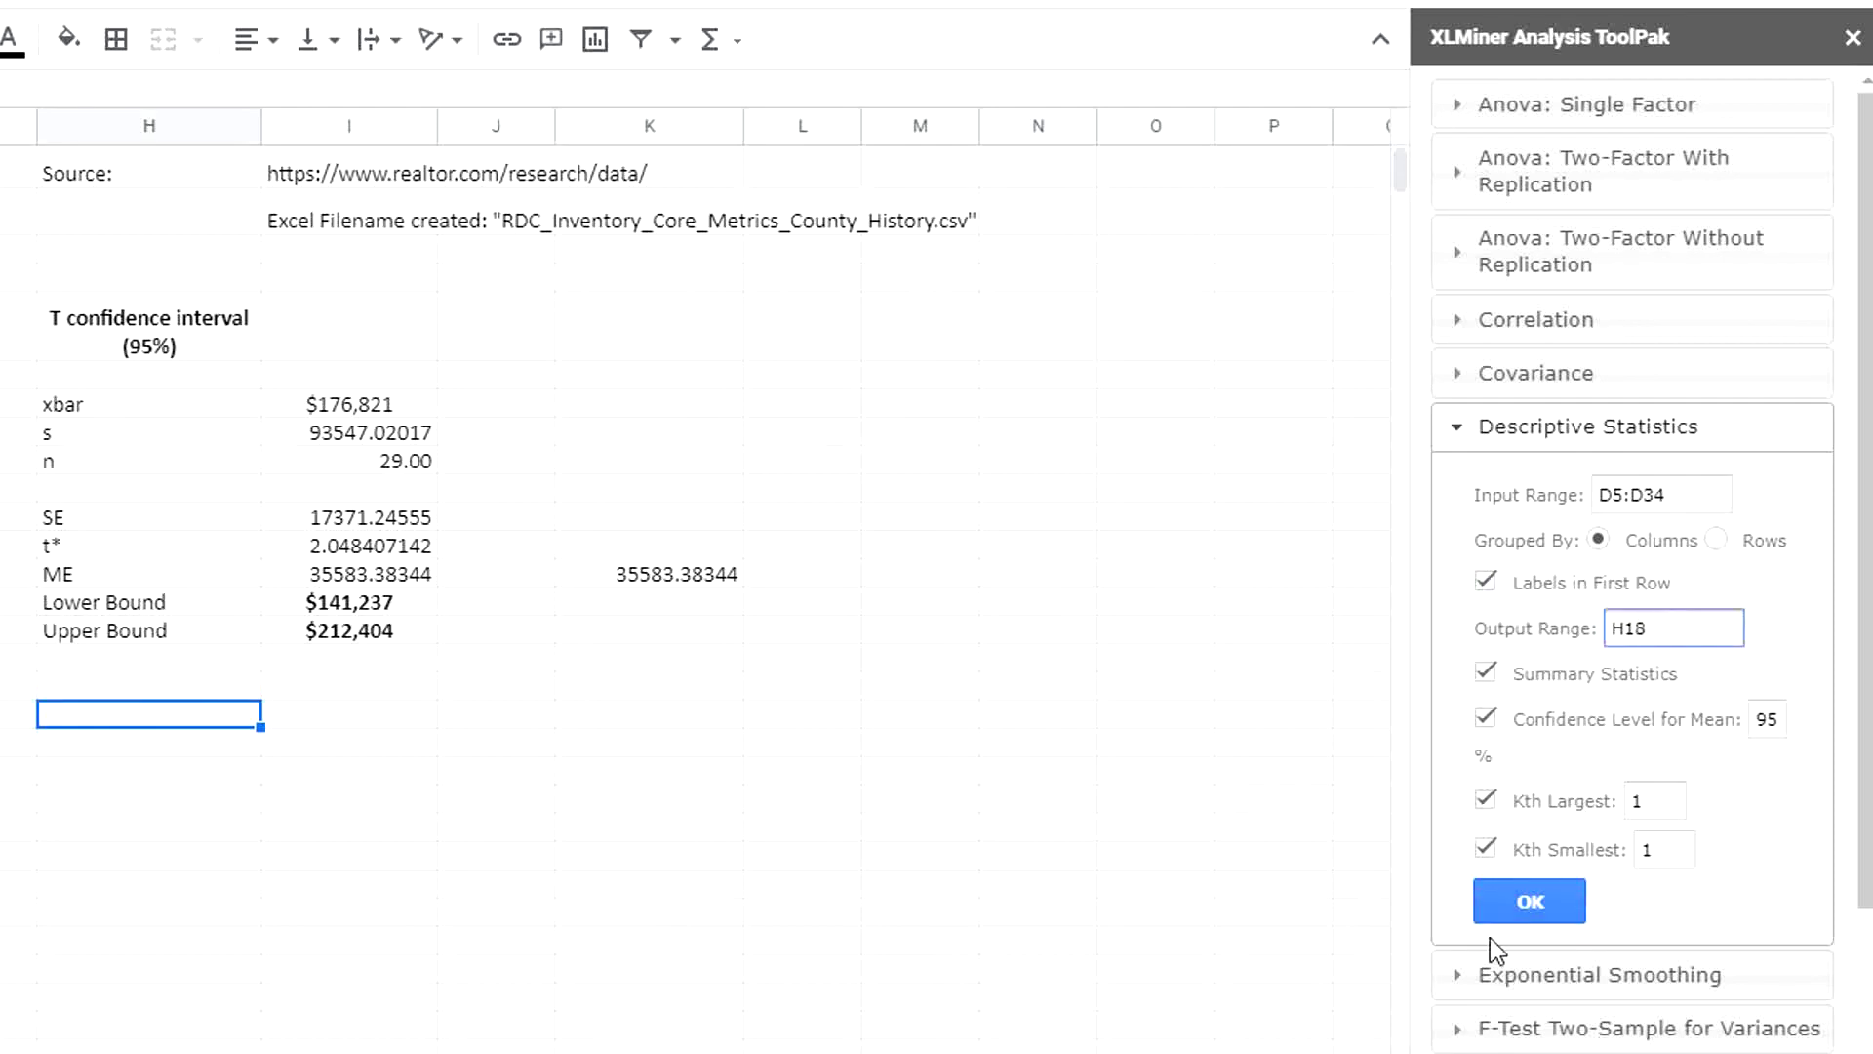
pyautogui.click(1543, 907)
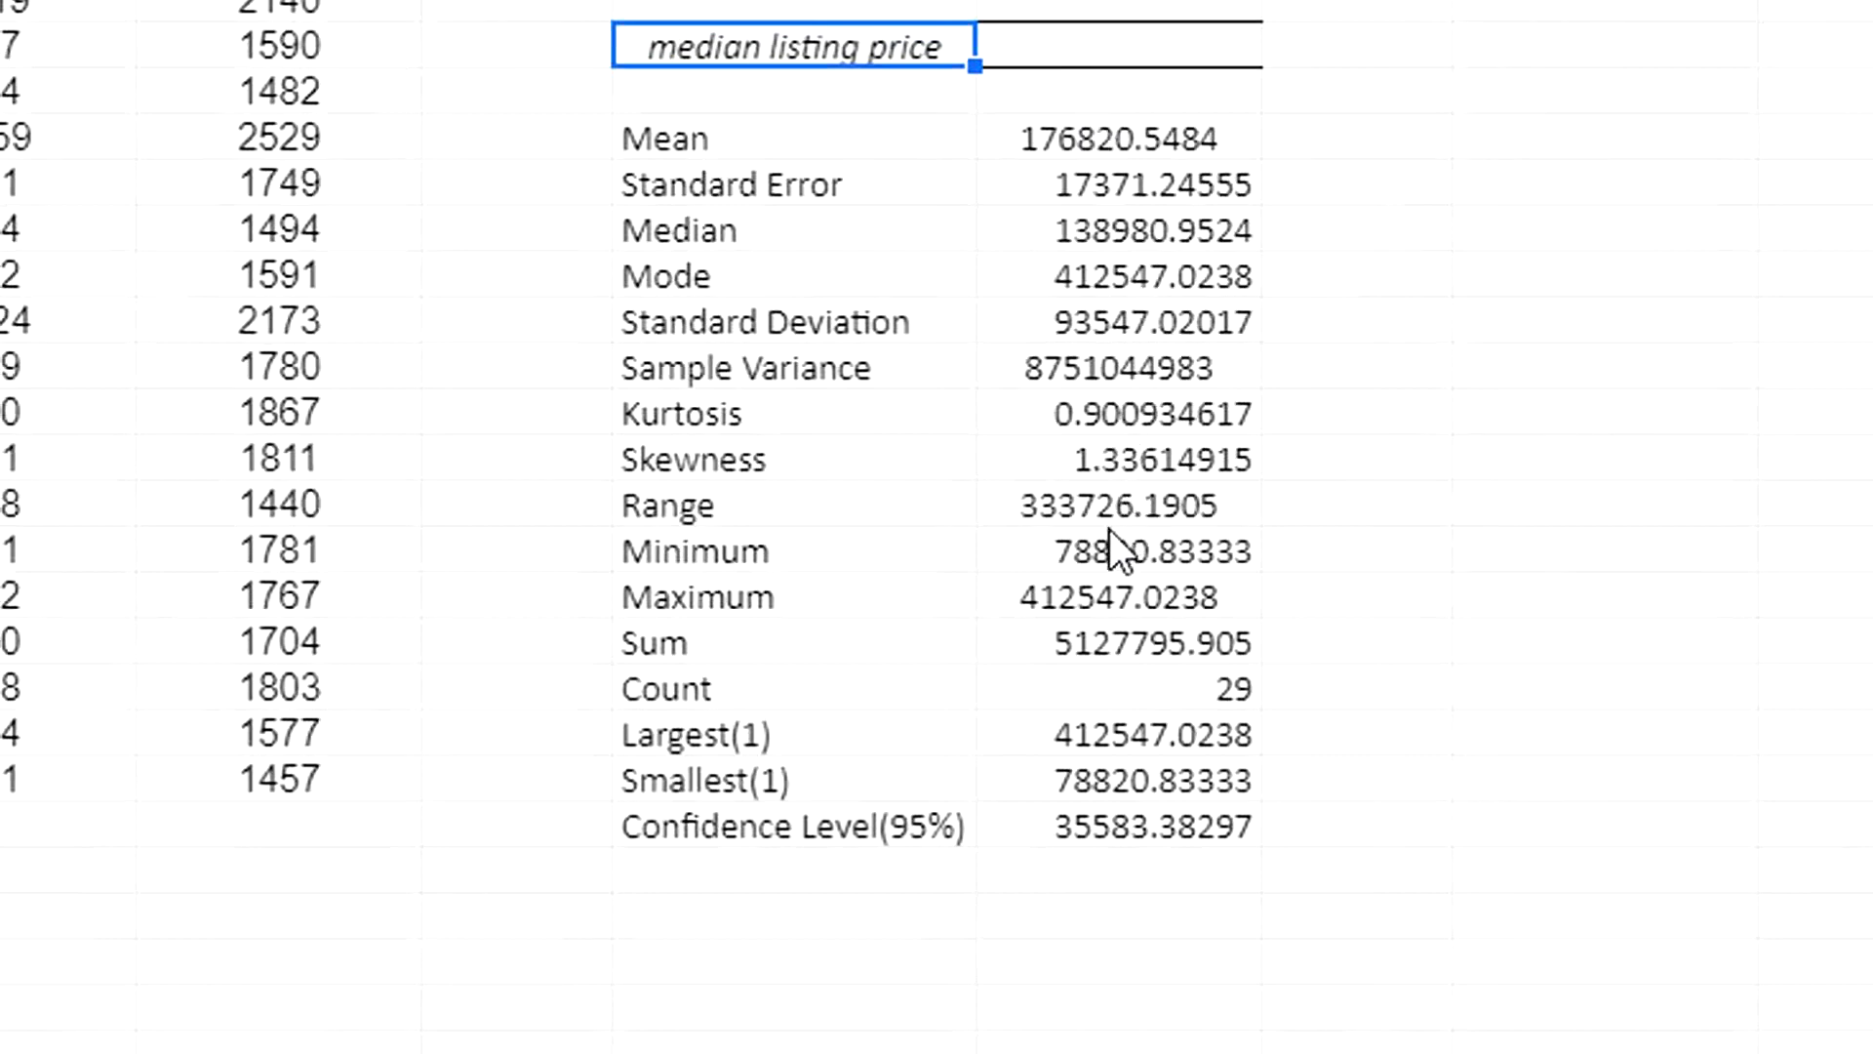
pyautogui.click(1151, 834)
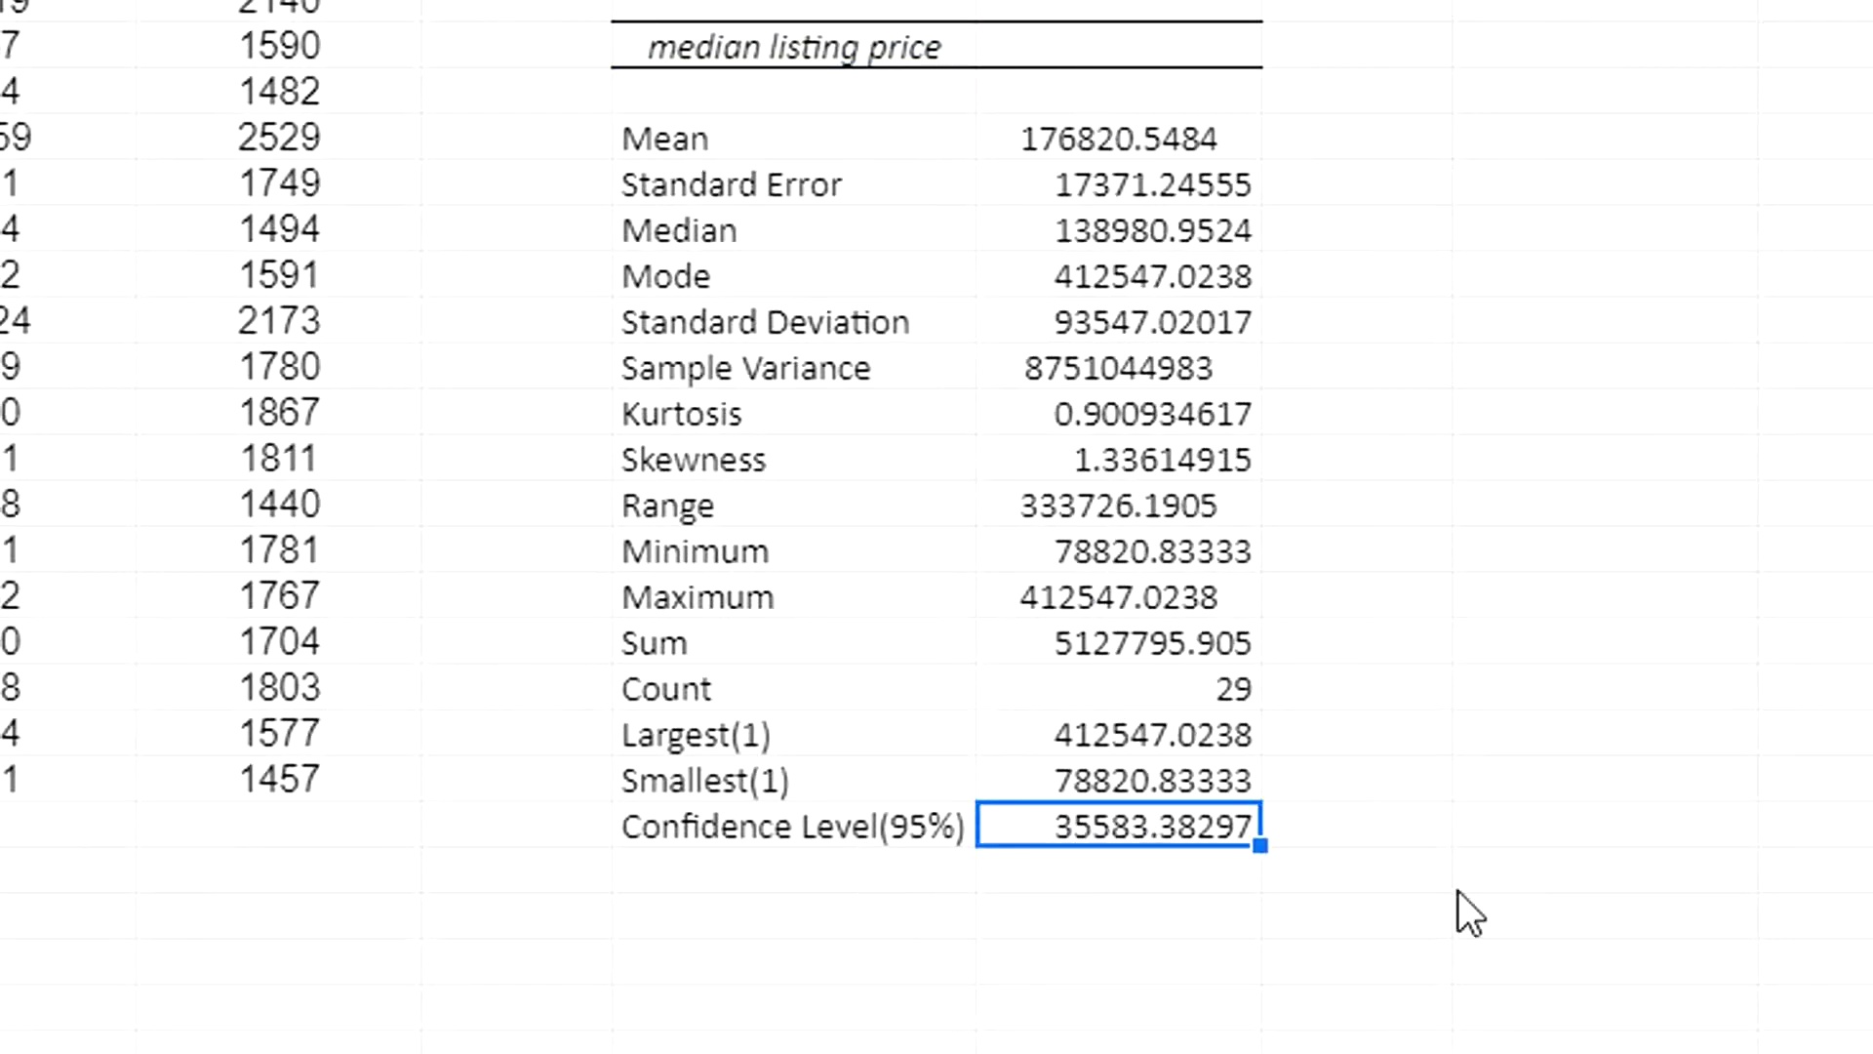